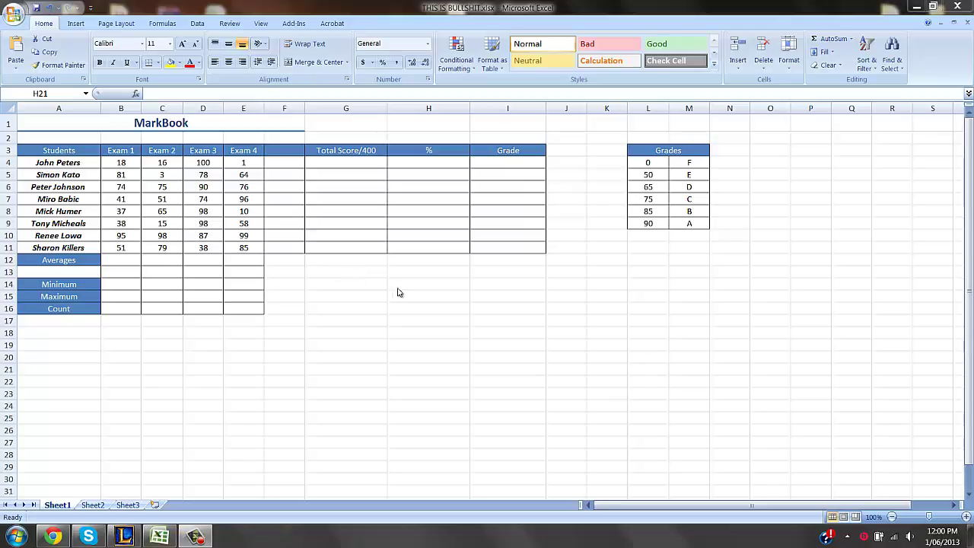
# Examine the MarkBook table's exam scores, its empty Averages row and Grade column, and the available AutoSum functions
pyautogui.click(533, 308)
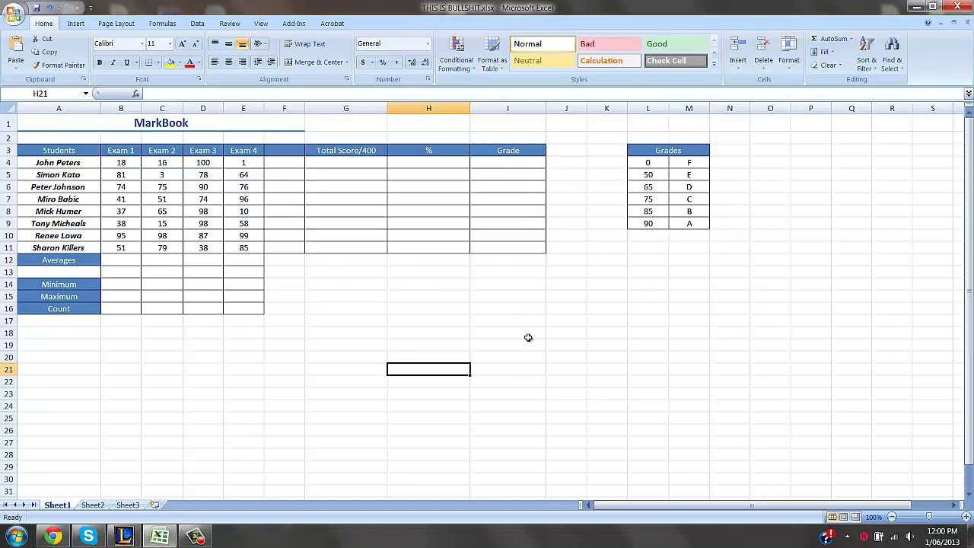
pyautogui.moveTo(525, 313); pyautogui.dragTo(239, 272)
pyautogui.click(448, 438)
pyautogui.moveTo(508, 308); pyautogui.dragTo(40, 126)
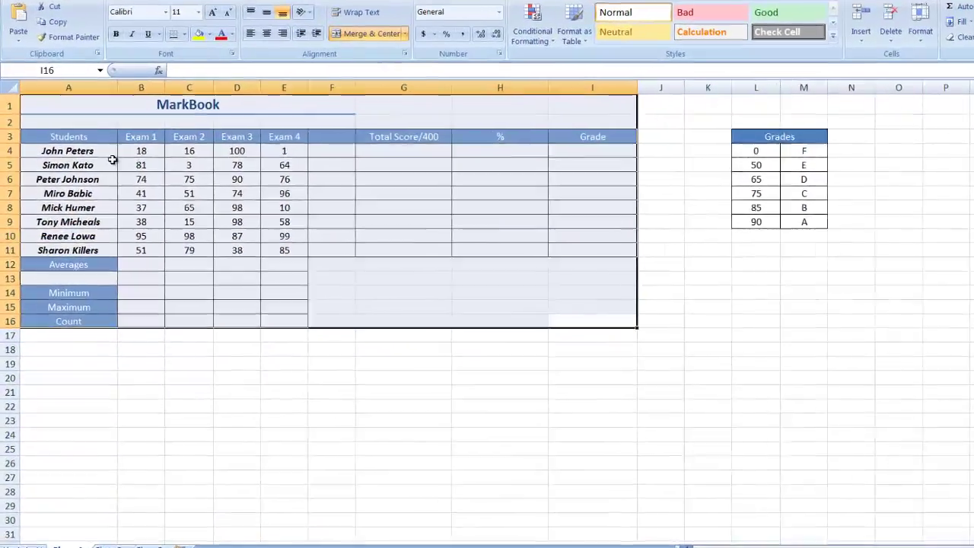
pyautogui.click(346, 394)
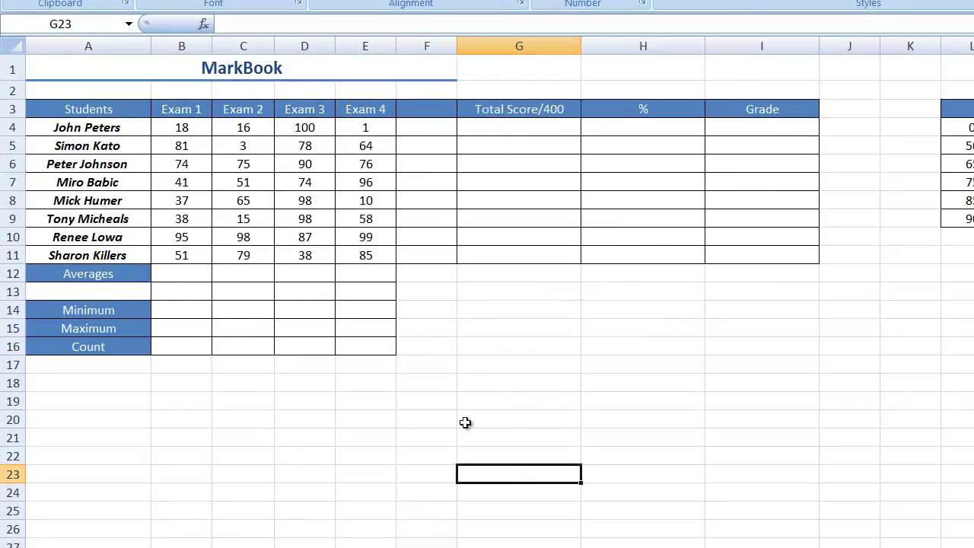
pyautogui.click(418, 423)
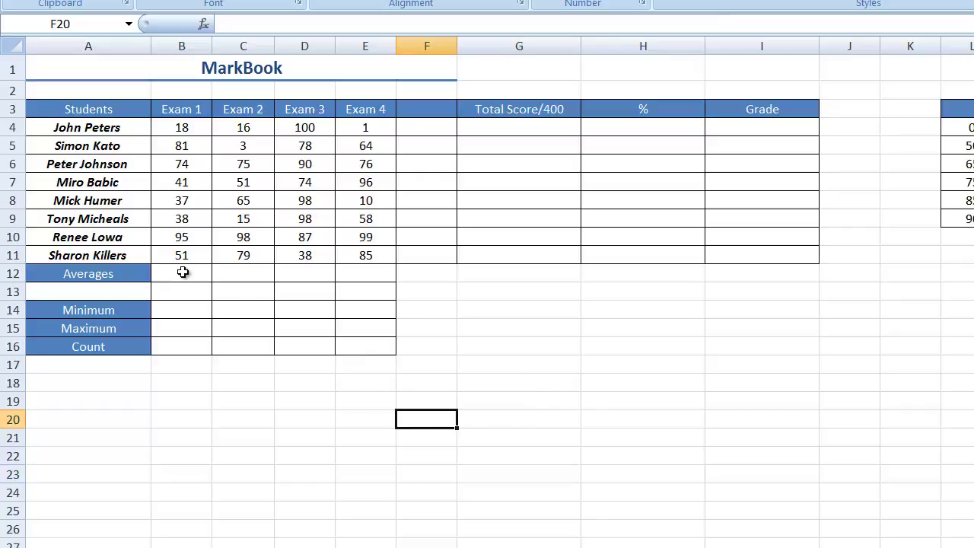
pyautogui.moveTo(184, 273); pyautogui.dragTo(386, 280)
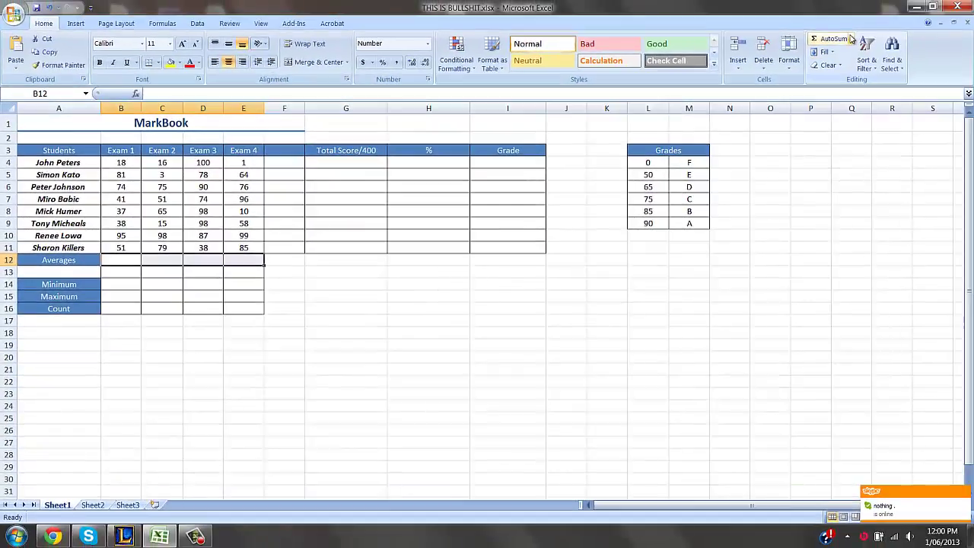
pyautogui.click(849, 40)
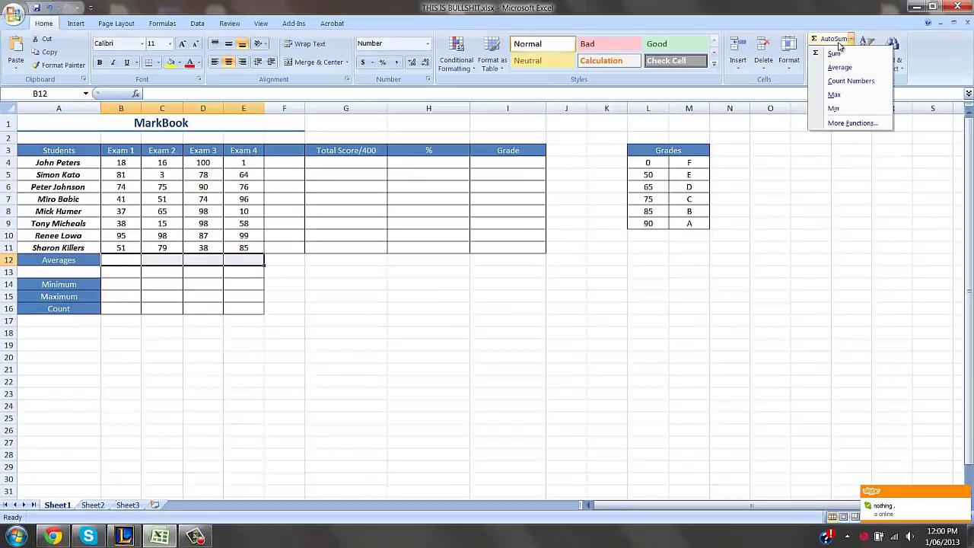
pyautogui.click(166, 385)
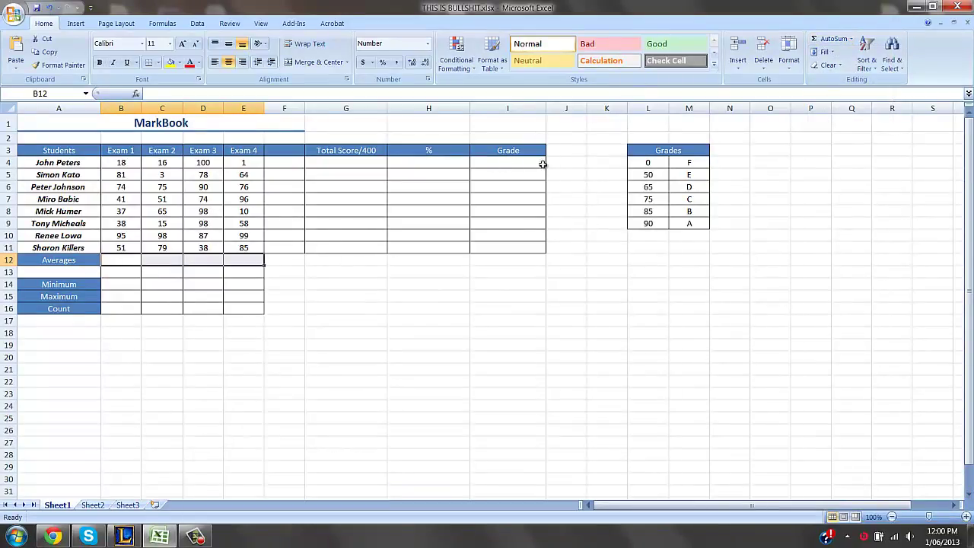
pyautogui.moveTo(499, 163); pyautogui.dragTo(507, 233)
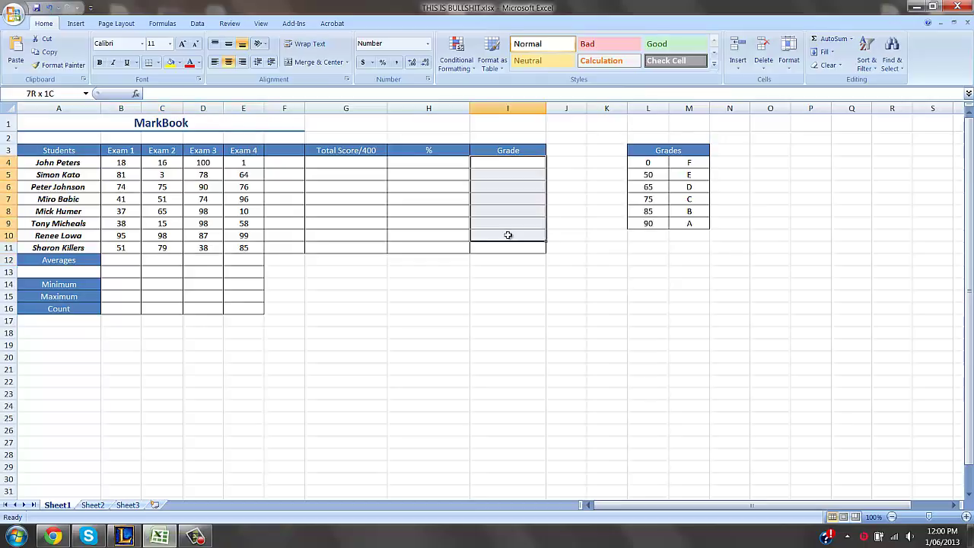
pyautogui.click(491, 283)
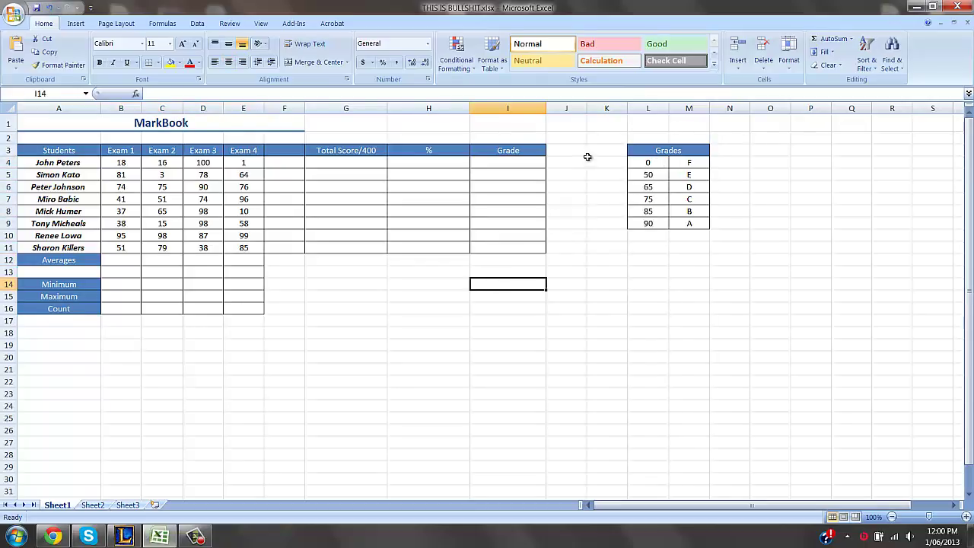
pyautogui.moveTo(567, 159); pyautogui.dragTo(561, 252)
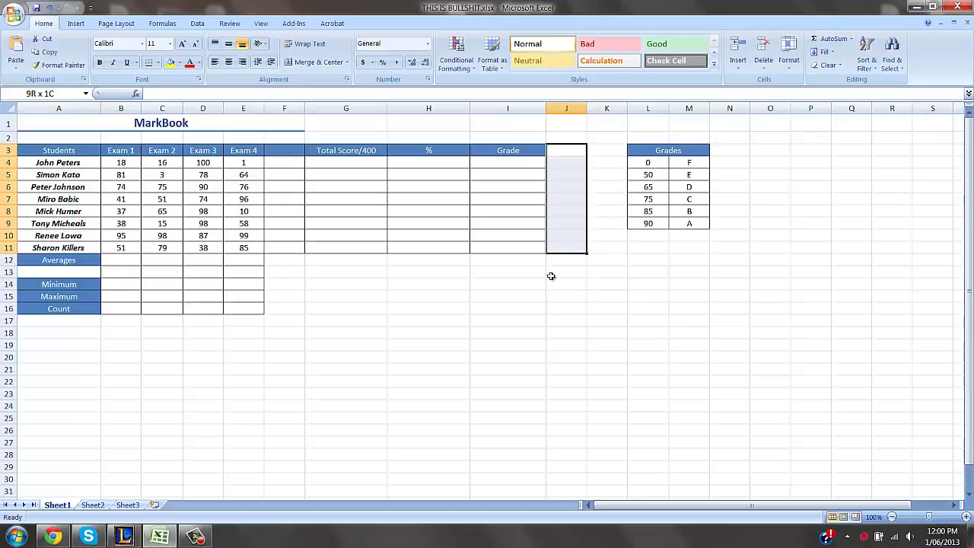
pyautogui.click(507, 309)
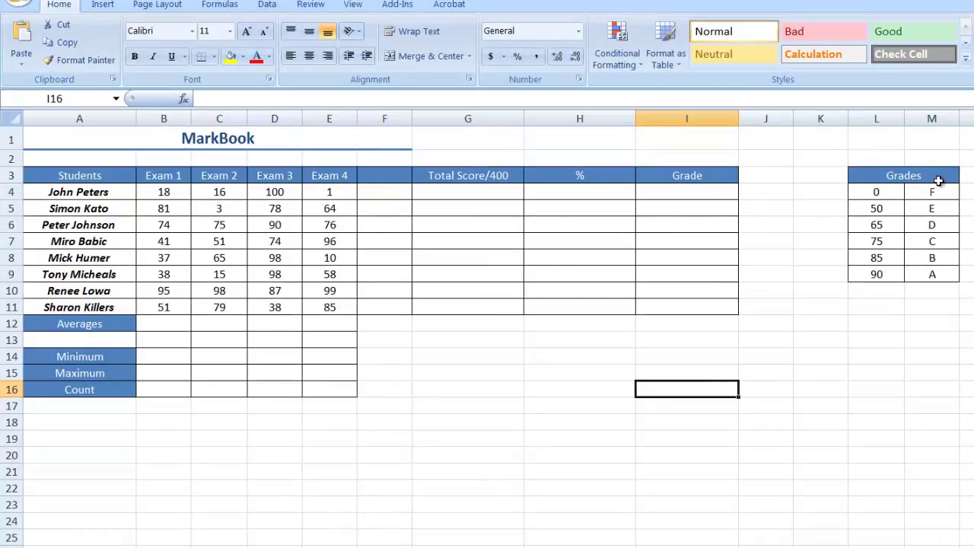
# Examine the separate Grades lookup table and the empty summary rows below the exam scores
pyautogui.moveTo(826, 155); pyautogui.dragTo(937, 325)
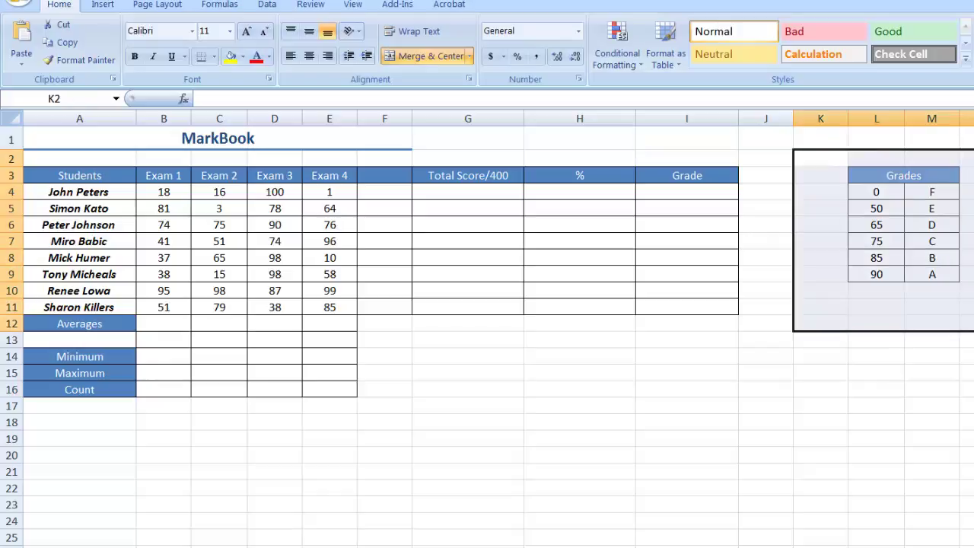
pyautogui.click(935, 274)
pyautogui.moveTo(826, 141); pyautogui.dragTo(936, 306)
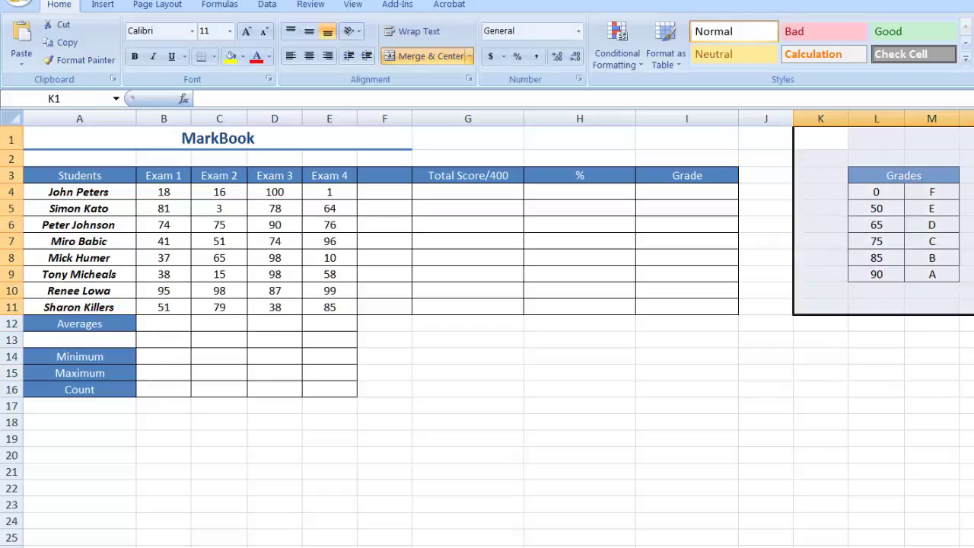
pyautogui.click(967, 355)
pyautogui.click(545, 456)
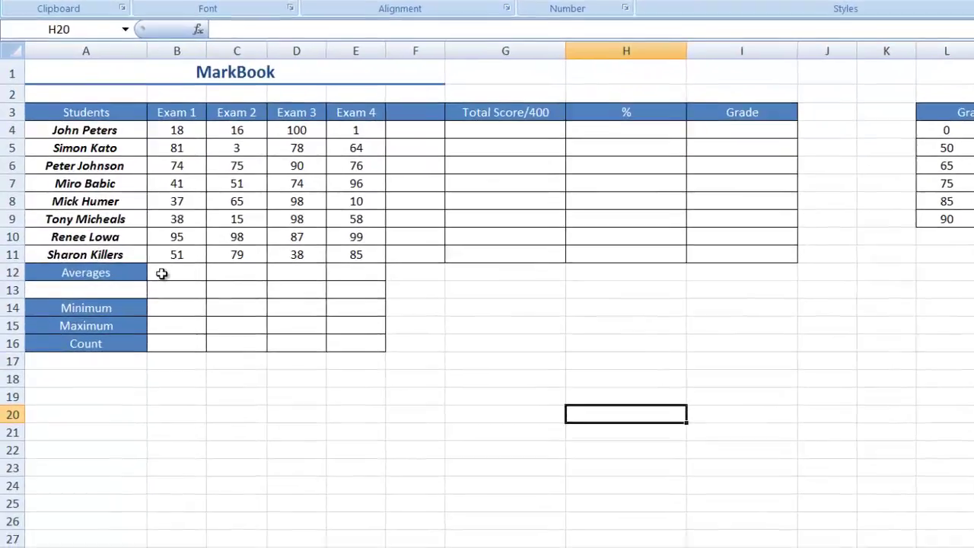
pyautogui.moveTo(152, 324); pyautogui.dragTo(324, 327)
pyautogui.moveTo(359, 258); pyautogui.dragTo(391, 263)
pyautogui.click(431, 271)
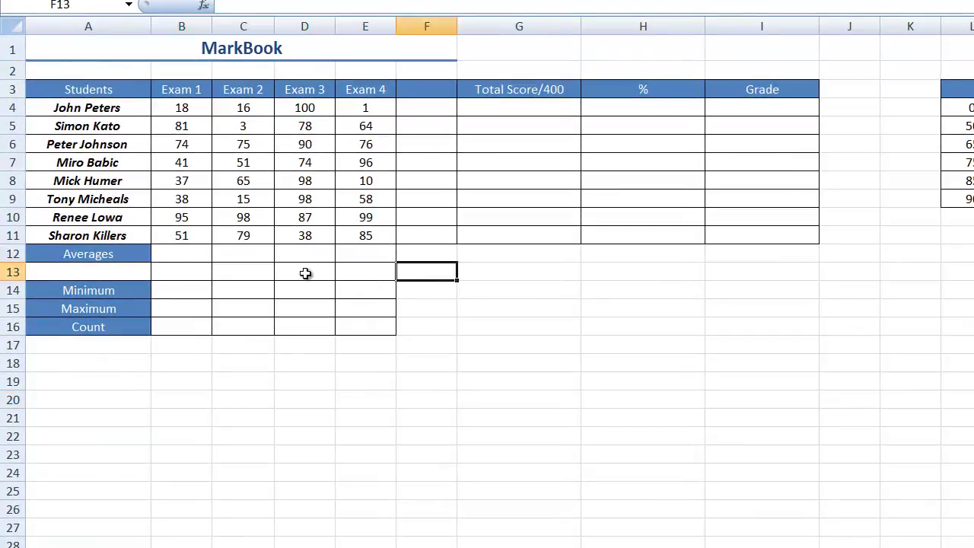
pyautogui.click(194, 252)
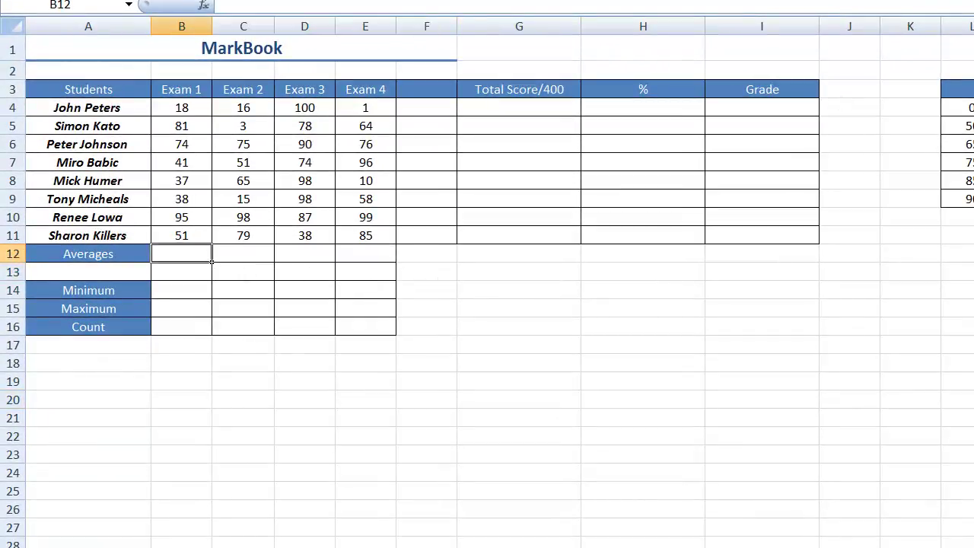
pyautogui.hotkey('alt', '=')
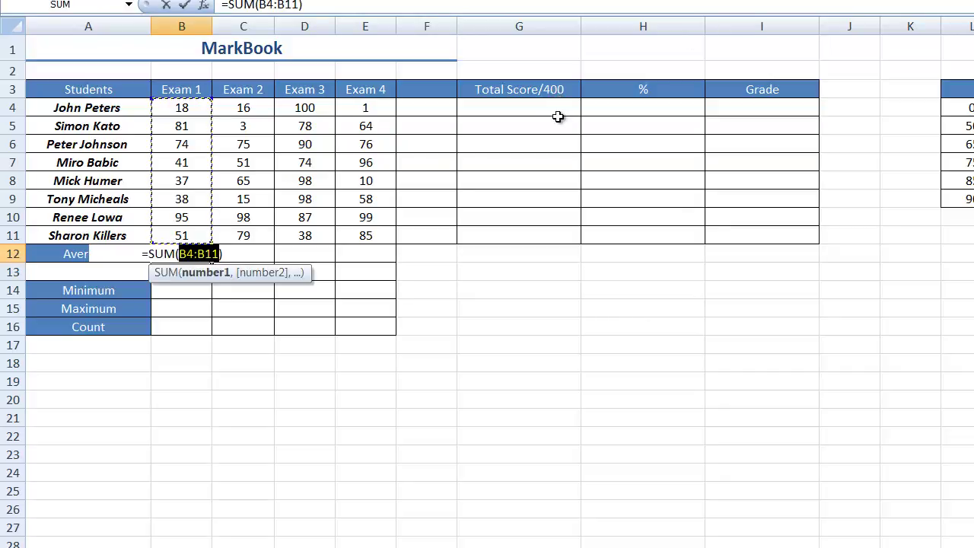
pyautogui.press('Delete')
pyautogui.moveTo(251, 352); pyautogui.dragTo(228, 365)
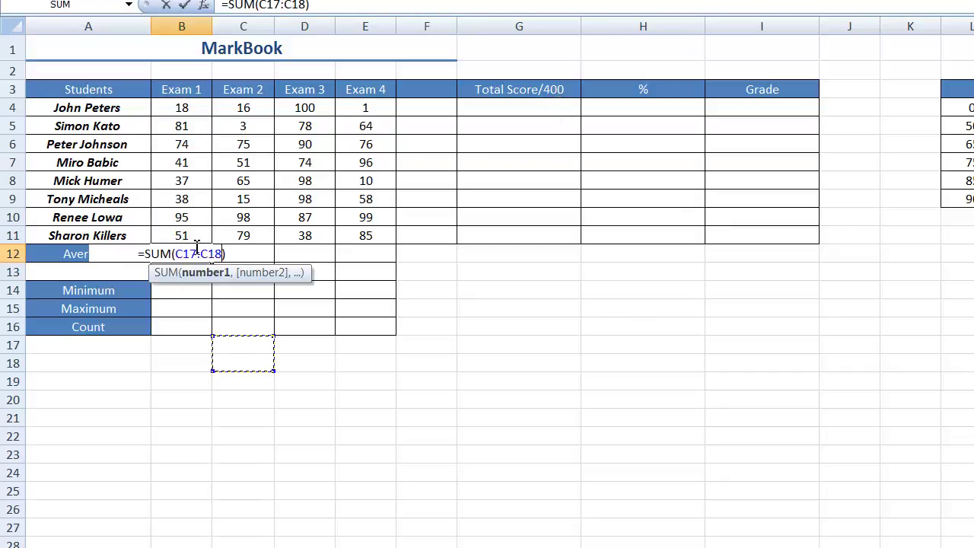
pyautogui.click(208, 367)
pyautogui.click(207, 253)
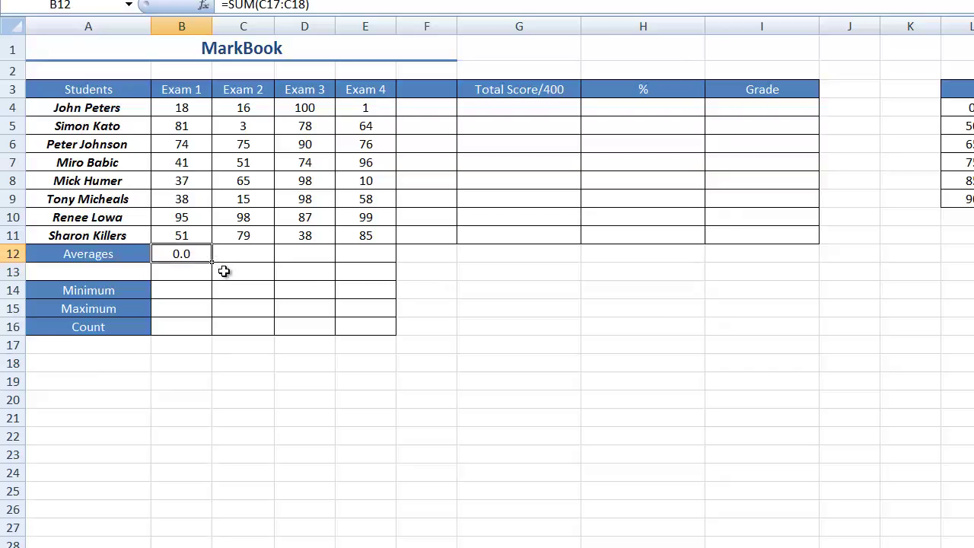
pyautogui.press('Delete')
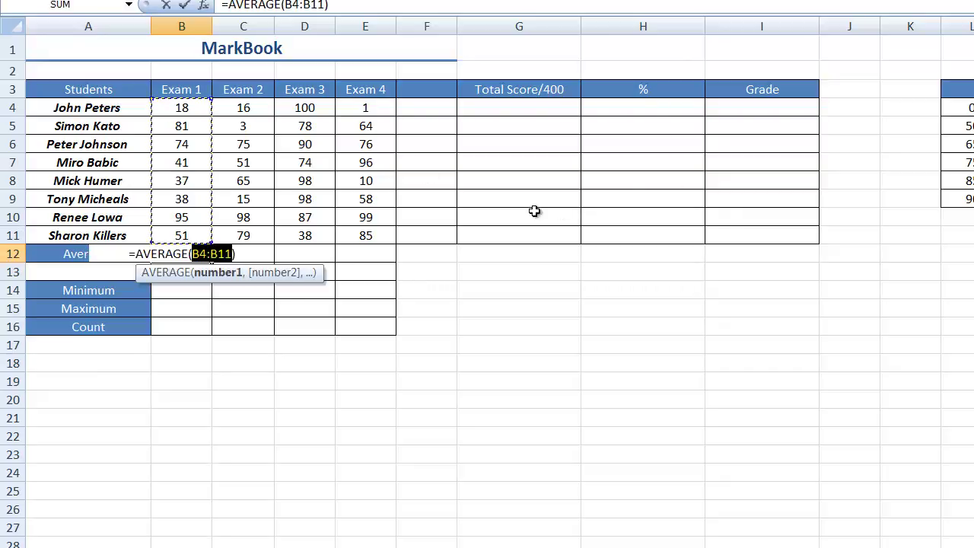
# Try an AVERAGE formula referring to C17 in the Exam 1 Averages cell B12
pyautogui.click(249, 347)
pyautogui.press('Return')
pyautogui.click(219, 365)
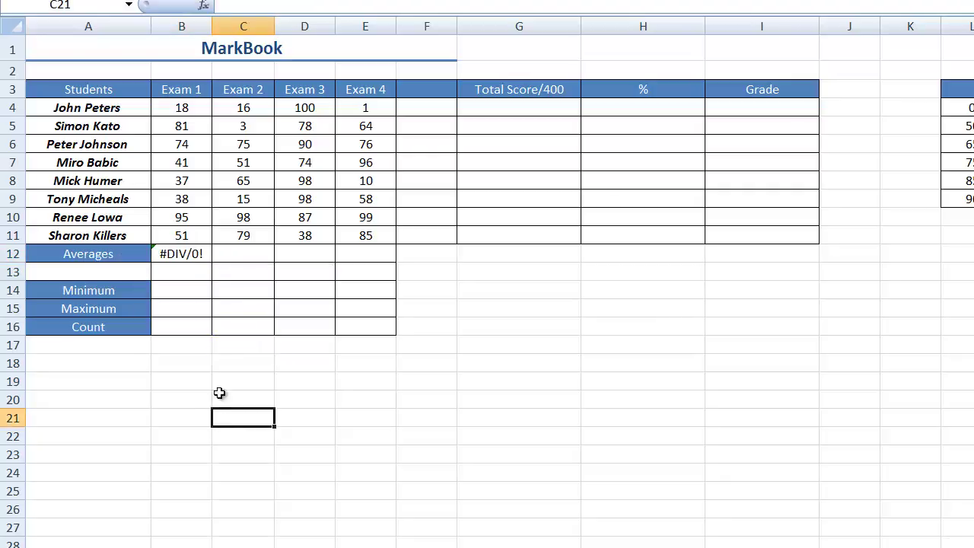
pyautogui.click(199, 254)
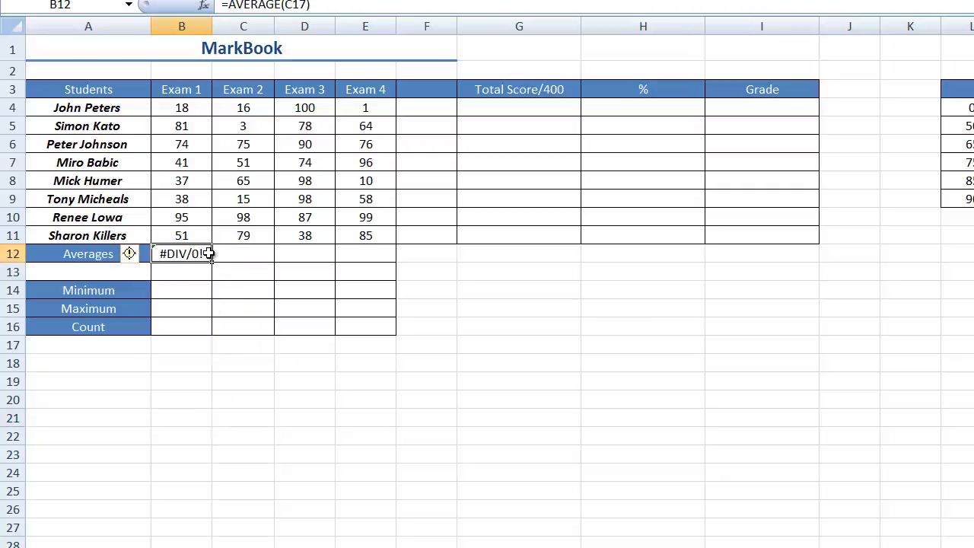
# Try to redirect the formula in B12 to the Exam 1 scores in B4:B11, and clear the cell
pyautogui.doubleClick(205, 254)
pyautogui.moveTo(164, 257); pyautogui.dragTo(145, 262)
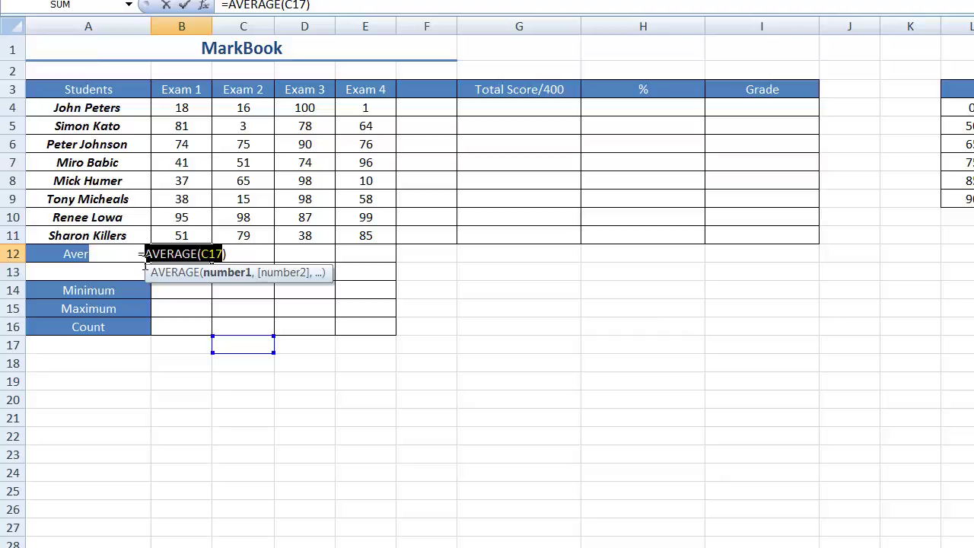
pyautogui.moveTo(187, 108); pyautogui.dragTo(196, 237)
pyautogui.press('Return')
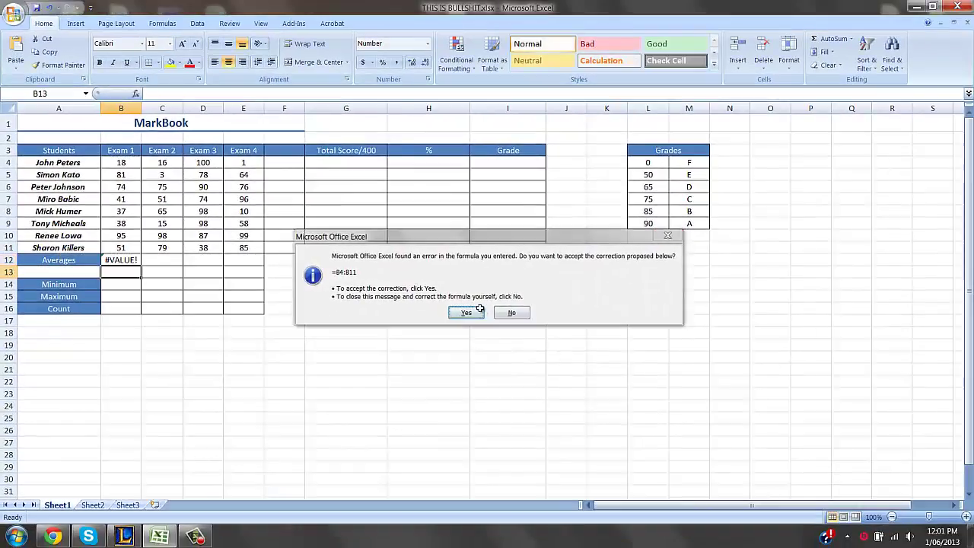
pyautogui.click(478, 311)
pyautogui.doubleClick(128, 261)
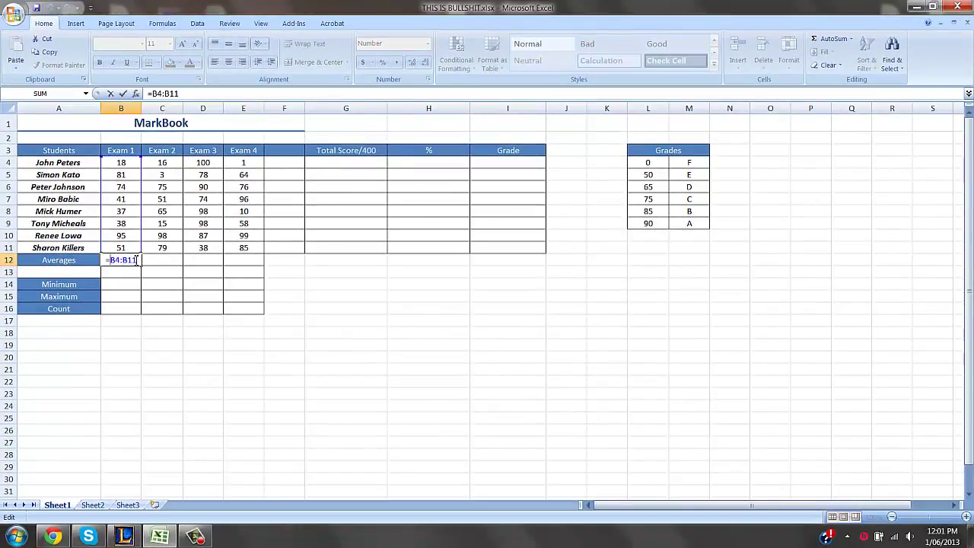
pyautogui.moveTo(138, 261); pyautogui.dragTo(55, 259)
pyautogui.press('BackSpace')
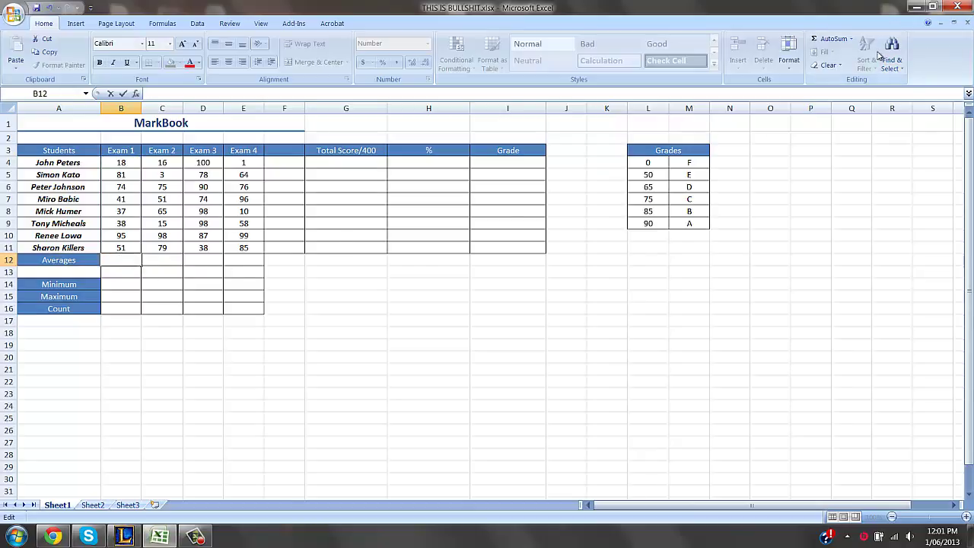
# Calculate the average of the Exam 1 scores B4:B11 in cell B12
pyautogui.click(851, 38)
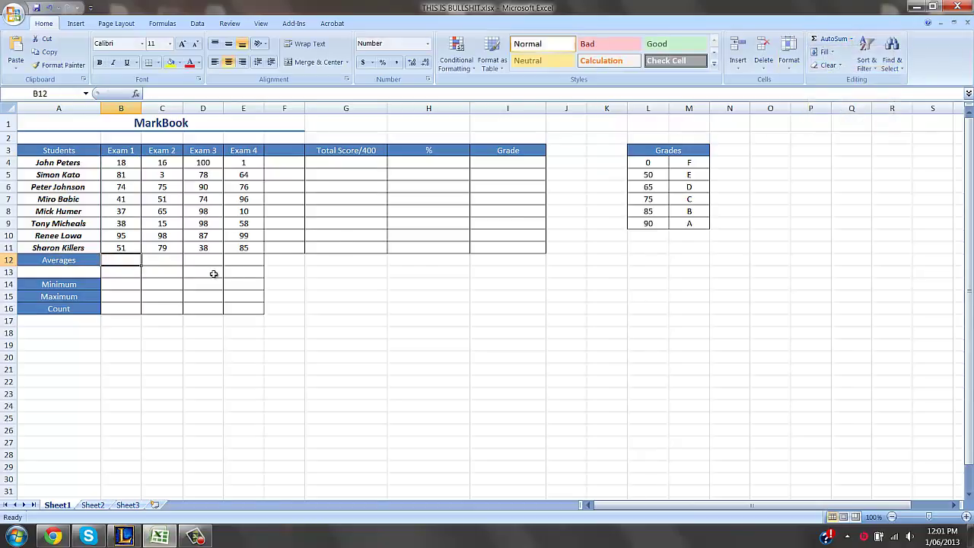
pyautogui.doubleClick(118, 263)
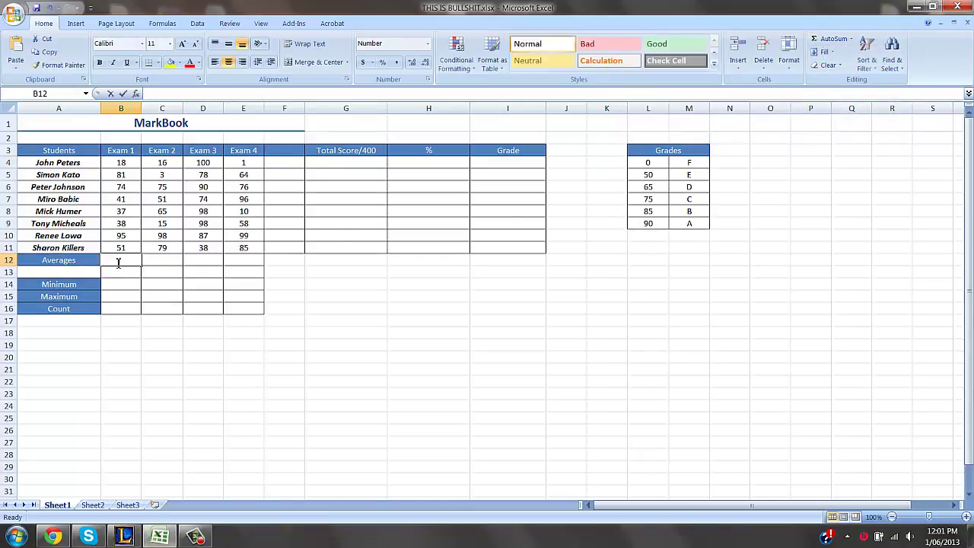
pyautogui.click(852, 38)
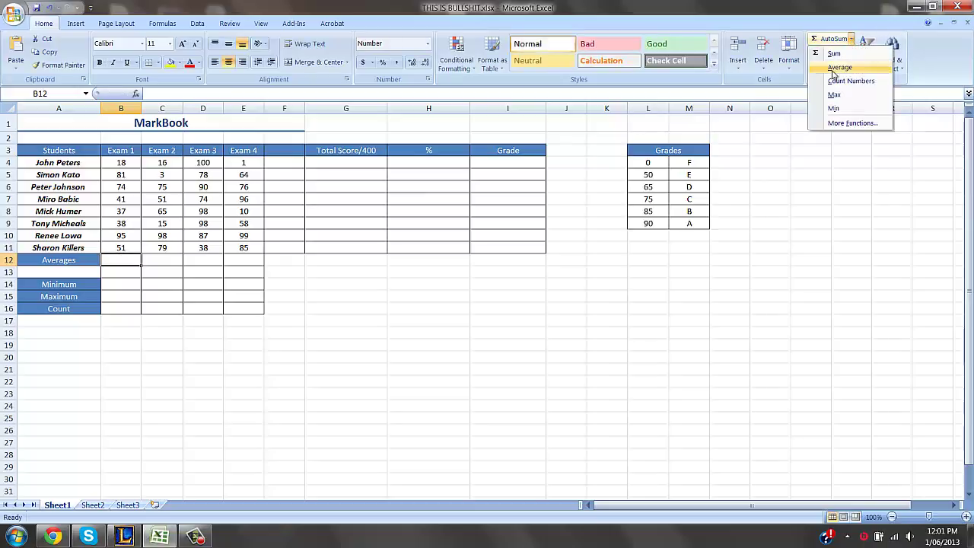
pyautogui.click(840, 68)
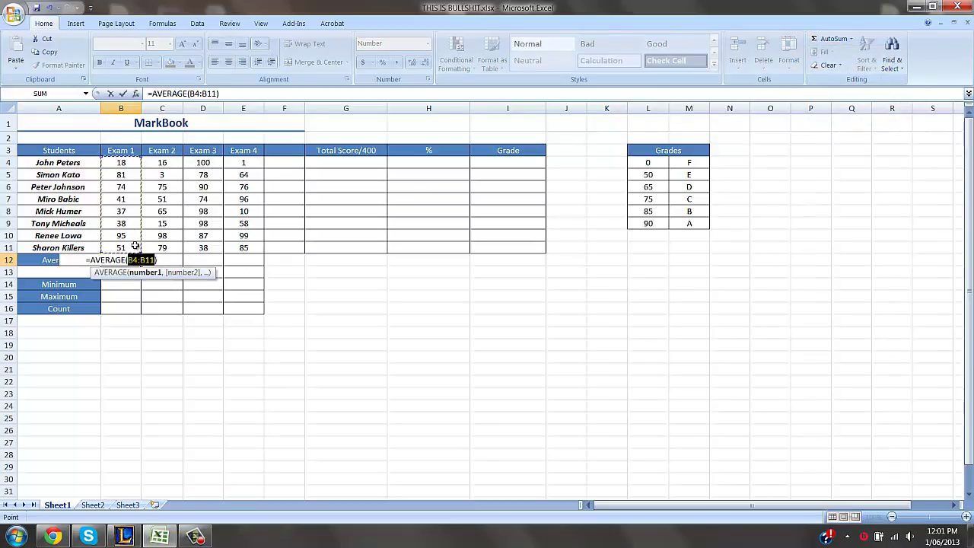
pyautogui.press('Return')
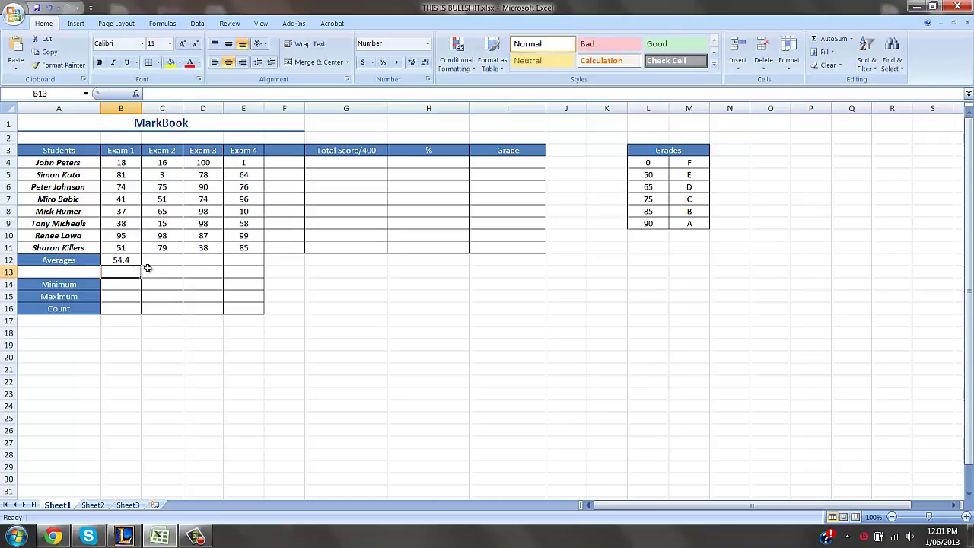
# Fill the Exam 1 average formula from B12 across C12:E12 for Exams 2 to 4
pyautogui.click(132, 259)
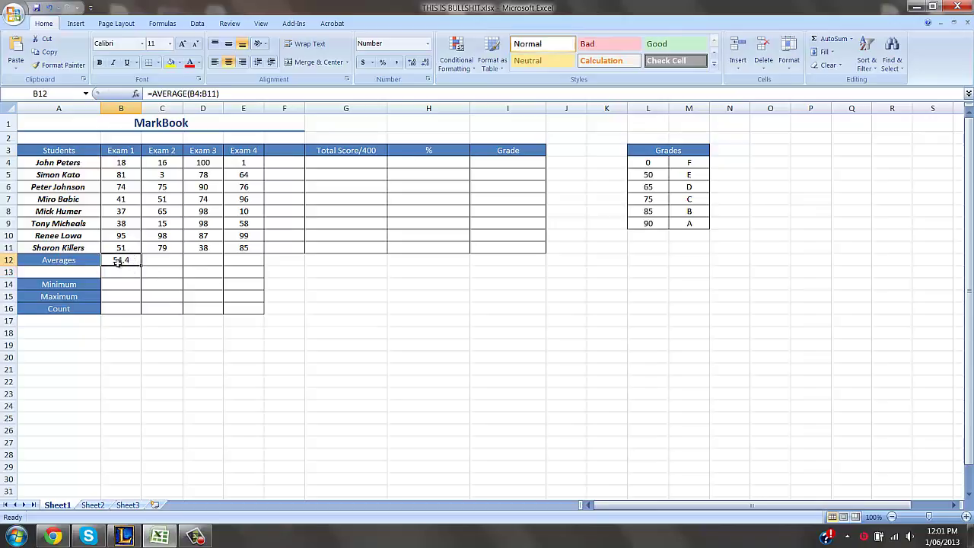
pyautogui.moveTo(121, 162); pyautogui.dragTo(132, 246)
pyautogui.click(132, 260)
pyautogui.moveTo(165, 162); pyautogui.dragTo(168, 249)
pyautogui.moveTo(206, 163); pyautogui.dragTo(213, 203)
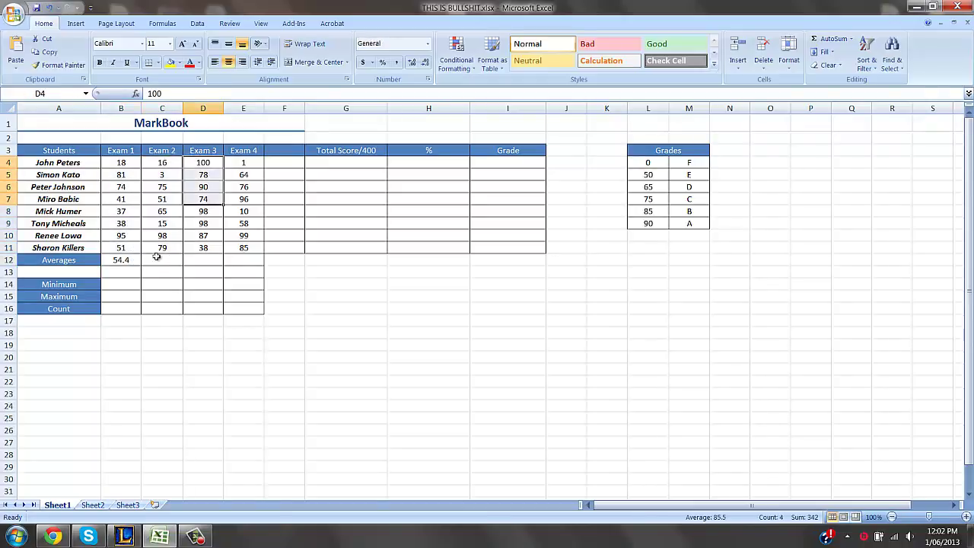
pyautogui.click(128, 267)
pyautogui.click(136, 261)
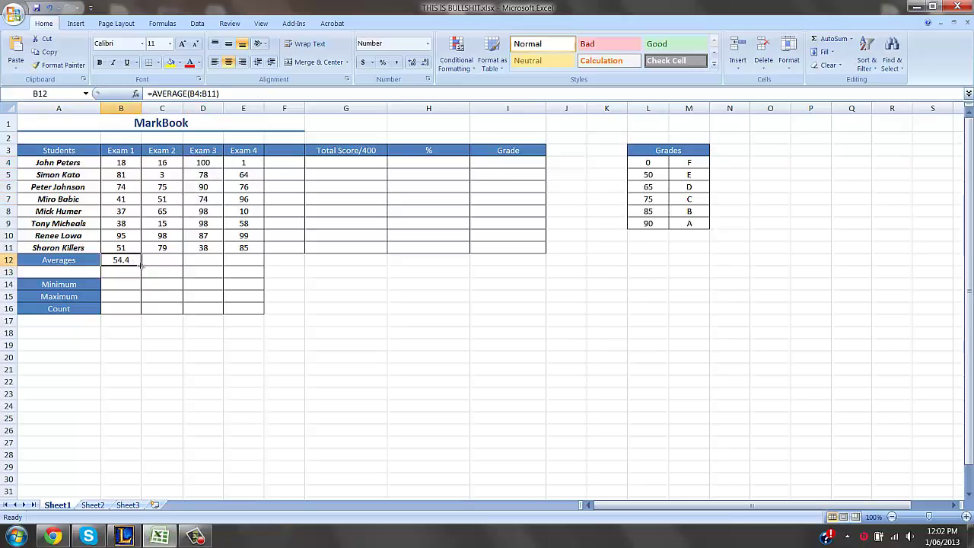
pyautogui.moveTo(141, 265); pyautogui.dragTo(259, 261)
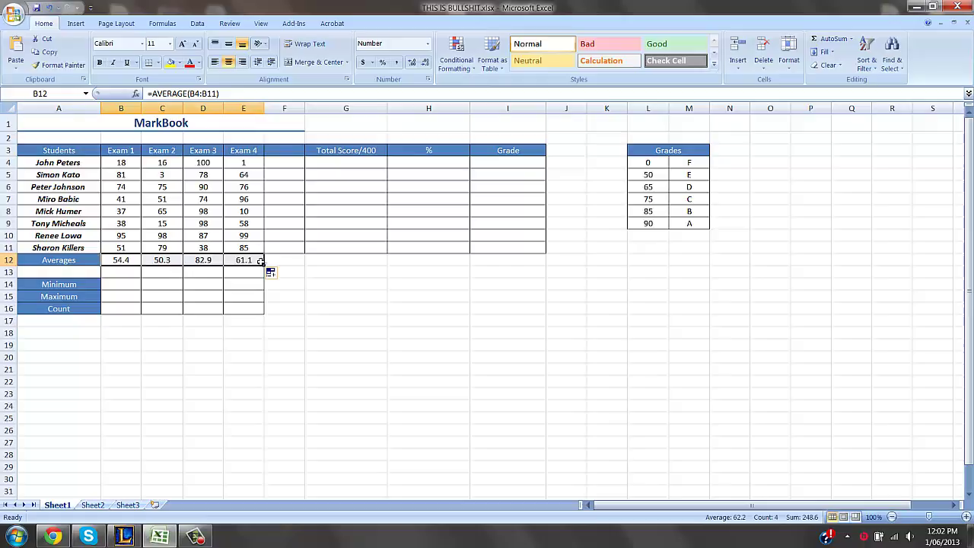
# Check the Exam 2 average in C12 against the scores in C4:C11, and highlight the Exam 3 scores D4:D11
pyautogui.click(163, 262)
pyautogui.moveTo(172, 163); pyautogui.dragTo(177, 248)
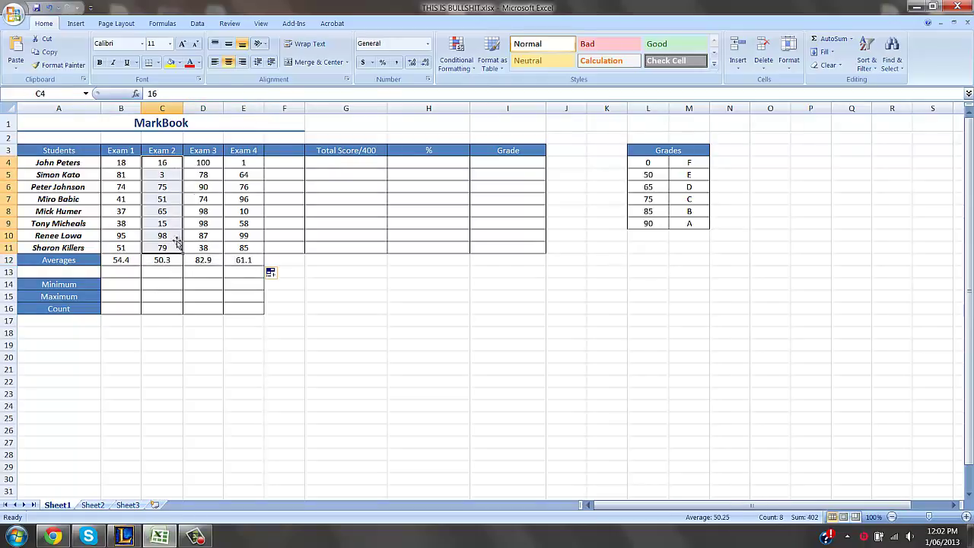
pyautogui.moveTo(215, 162); pyautogui.dragTo(216, 248)
# Calculate the minimum of the Exam 1 scores B4:B11 in B14 with MIN, and fill it across C14:E14
pyautogui.click(119, 285)
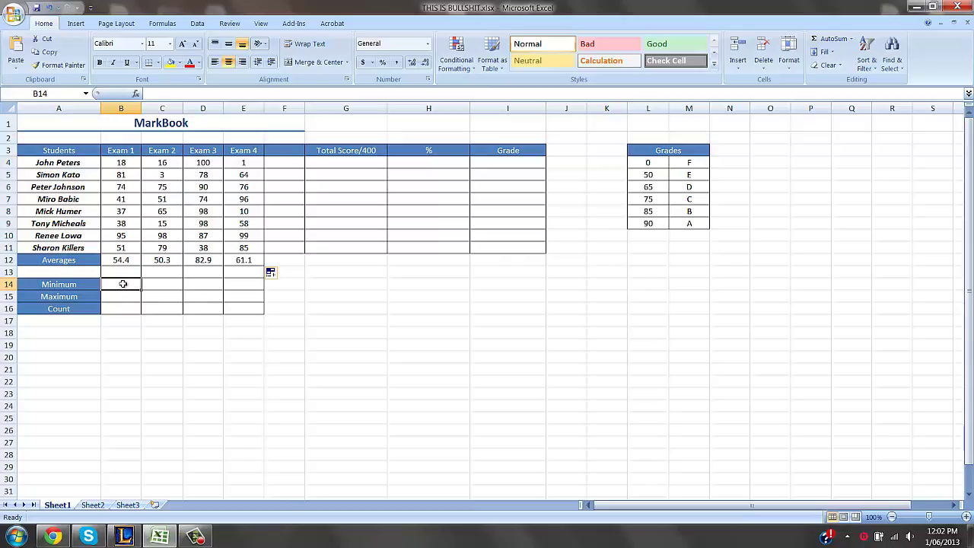
pyautogui.write('=')
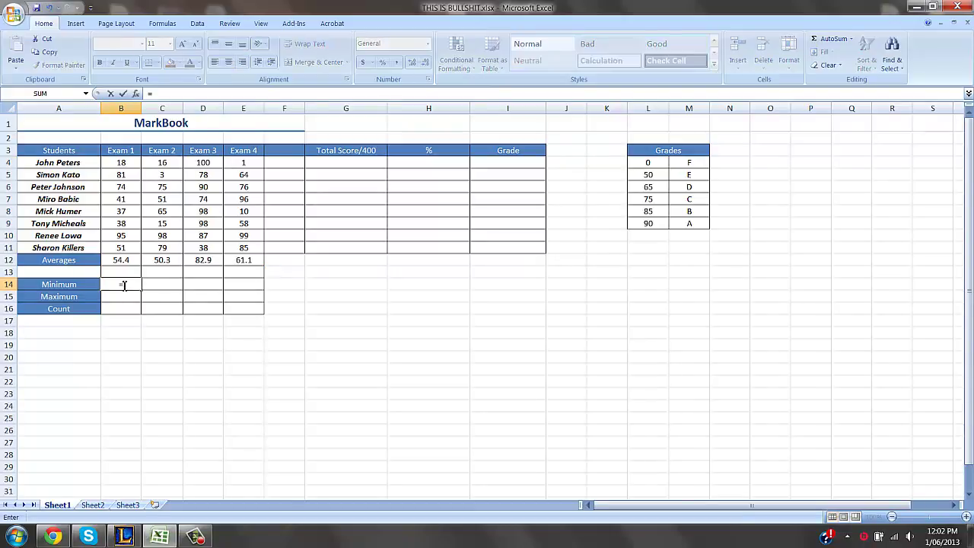
pyautogui.write('min')
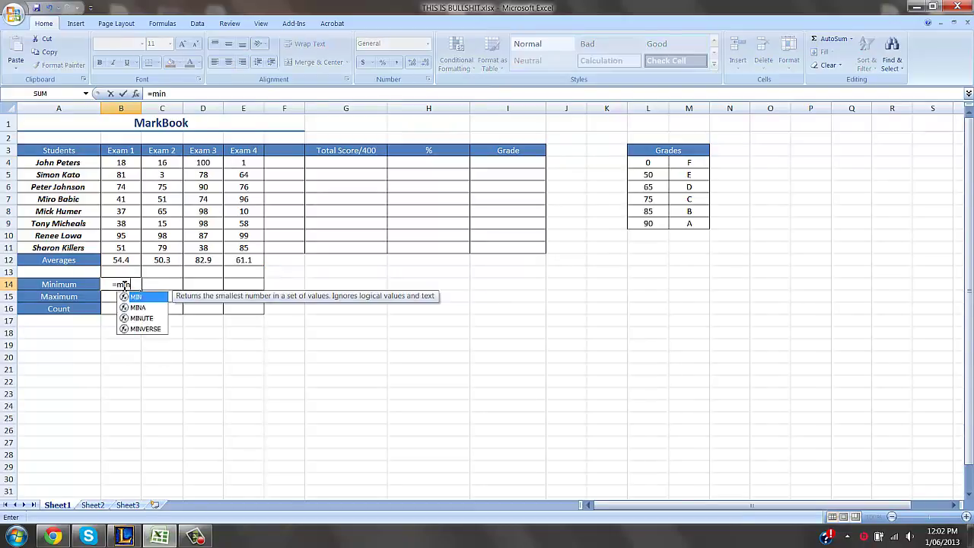
pyautogui.write('(')
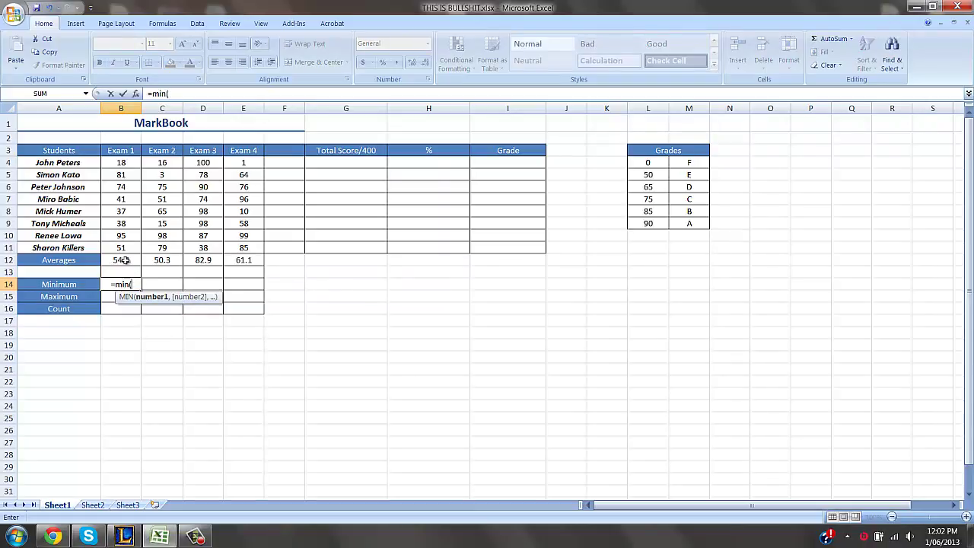
pyautogui.moveTo(132, 247); pyautogui.dragTo(124, 163)
pyautogui.press('Return')
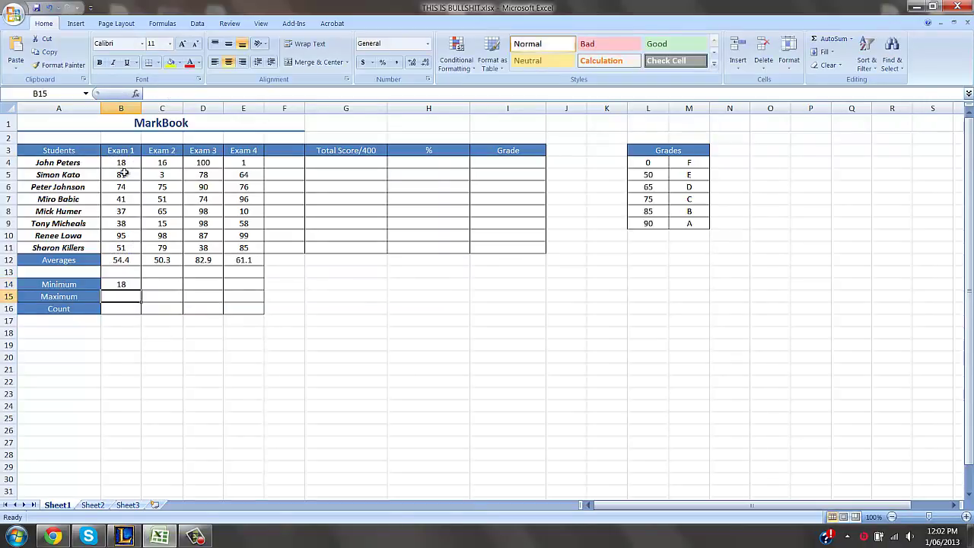
pyautogui.click(130, 283)
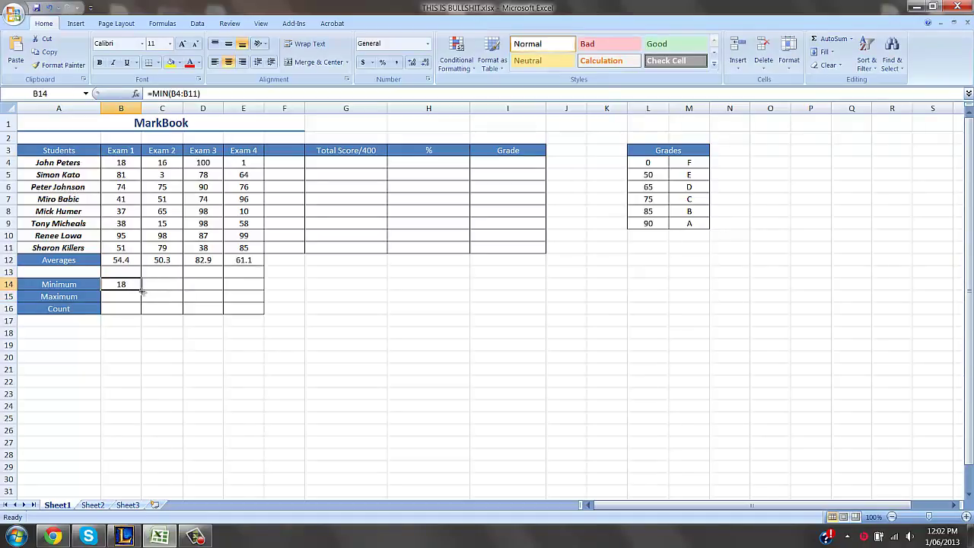
pyautogui.moveTo(141, 293); pyautogui.dragTo(259, 286)
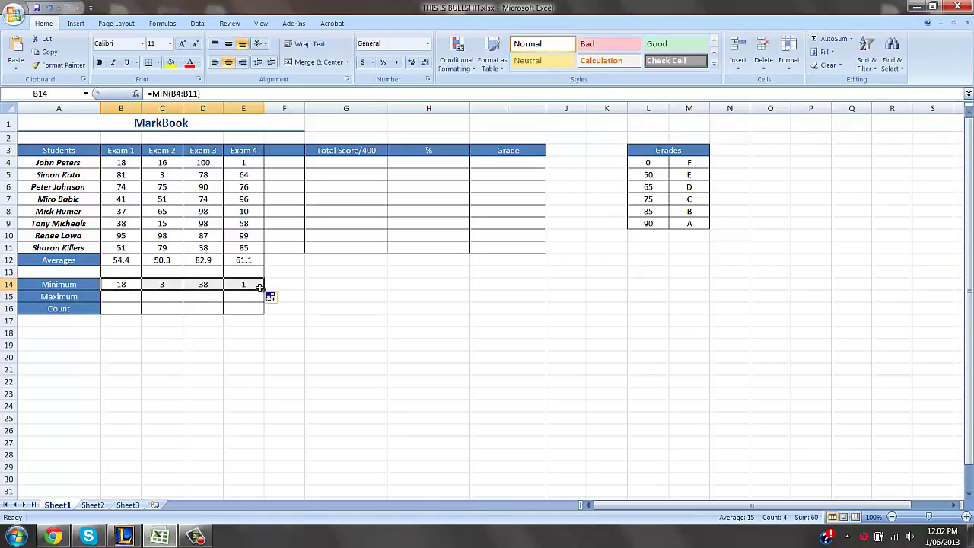
# Inspect the filled minimum formula and its referenced range in the Exam 2 cell C14
pyautogui.click(167, 288)
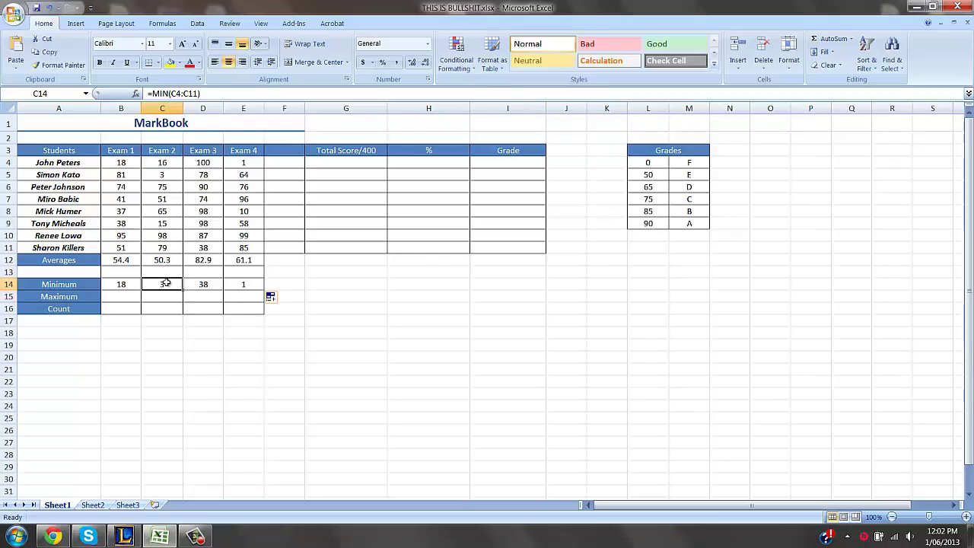
pyautogui.doubleClick(166, 283)
pyautogui.moveTo(213, 90); pyautogui.dragTo(146, 93)
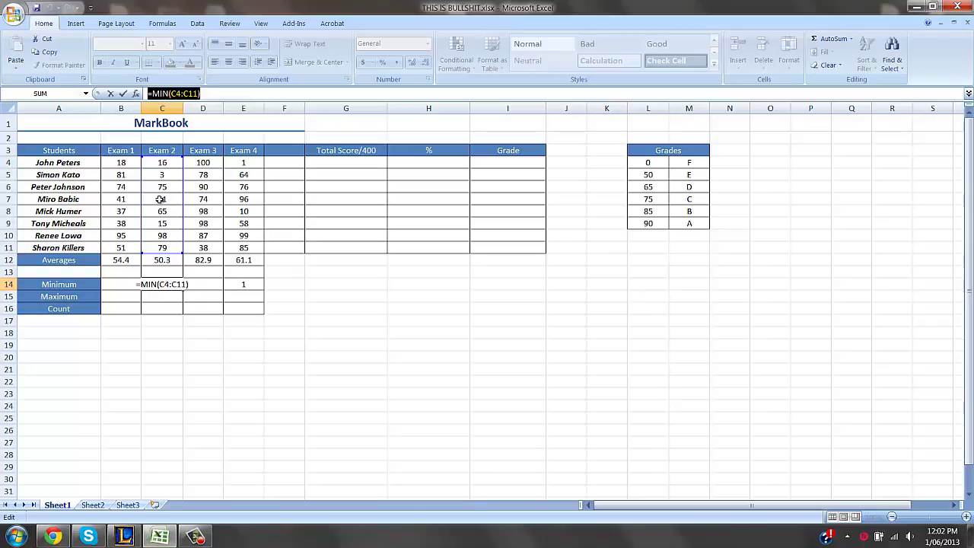
pyautogui.click(207, 310)
pyautogui.click(254, 289)
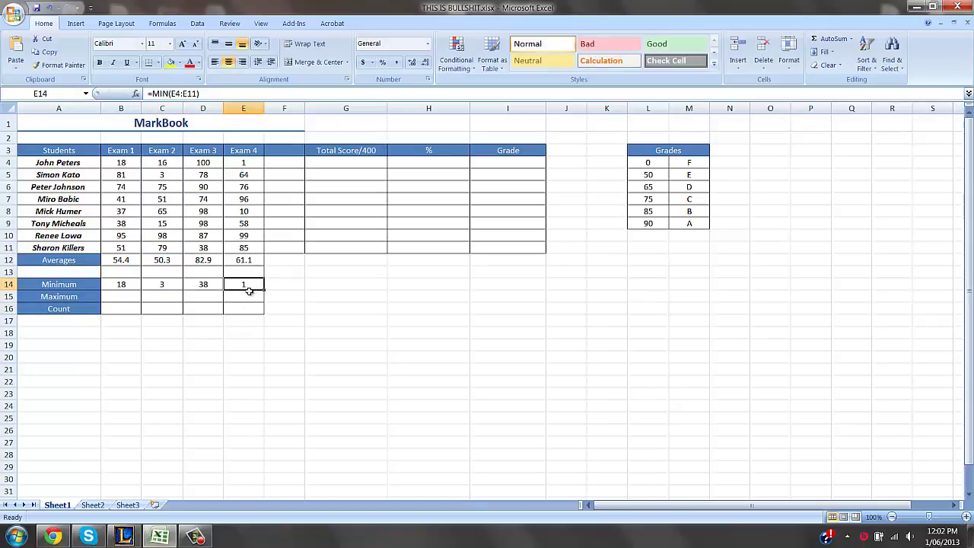
# Open the minimum formula in E14 and try to re-select the Exam 4 scores E4:E11 as its range
pyautogui.doubleClick(254, 284)
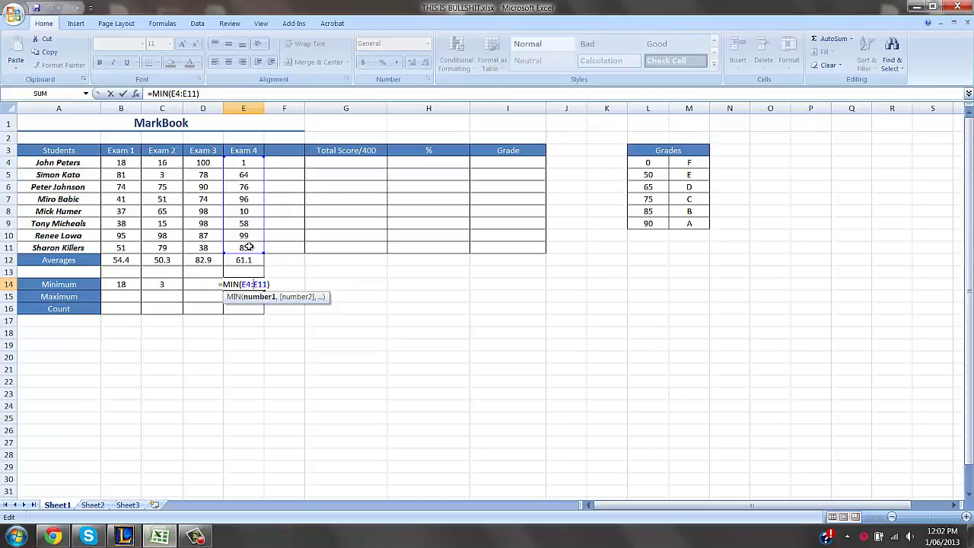
pyautogui.click(291, 272)
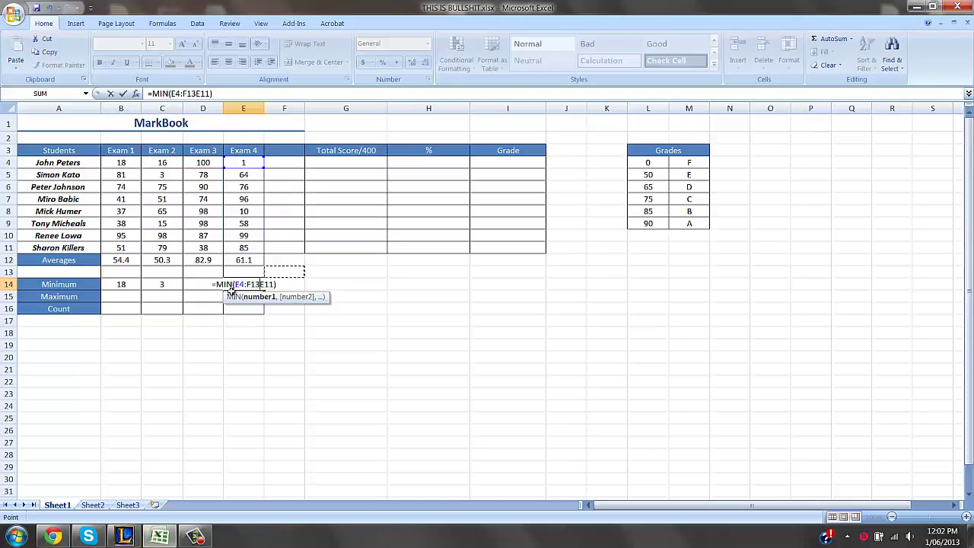
pyautogui.click(196, 333)
pyautogui.click(172, 323)
pyautogui.moveTo(251, 255); pyautogui.dragTo(251, 169)
pyautogui.press('Return')
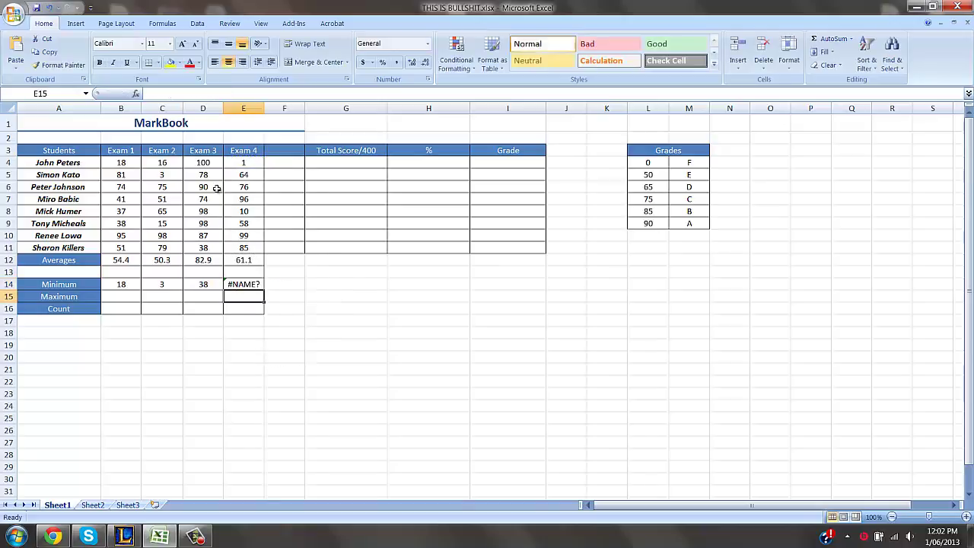
# Reopen the Exam 4 minimum formula in E14, leave it, and clear the cell
pyautogui.click(237, 283)
pyautogui.doubleClick(238, 284)
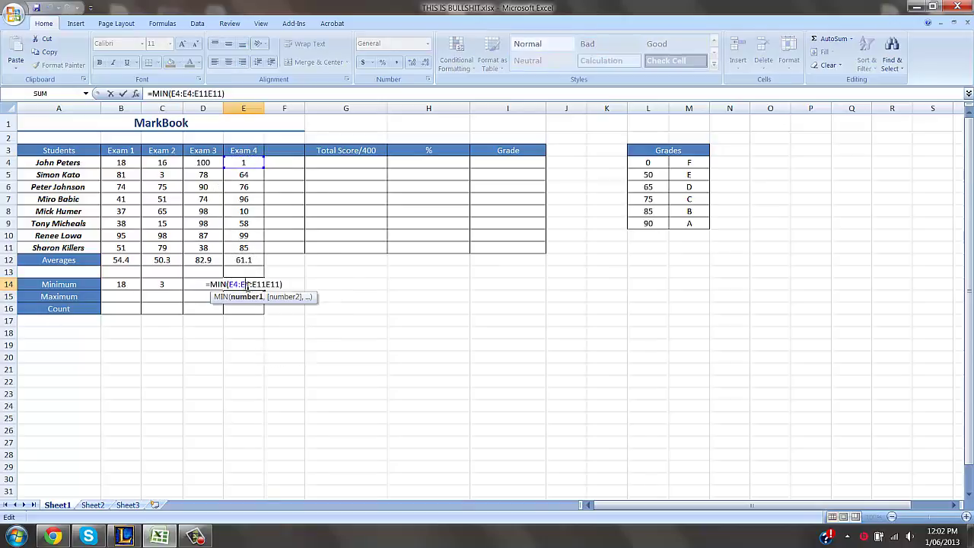
pyautogui.click(309, 355)
pyautogui.click(257, 284)
pyautogui.press('Delete')
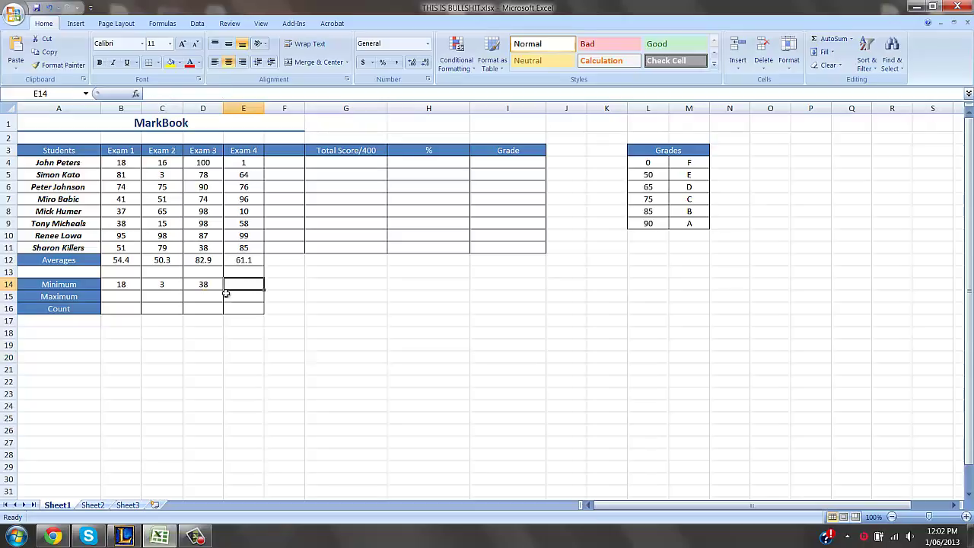
# Fill the minimum formula from D14 into E14 for Exam 4
pyautogui.click(221, 284)
pyautogui.moveTo(223, 290); pyautogui.dragTo(260, 291)
pyautogui.click(165, 332)
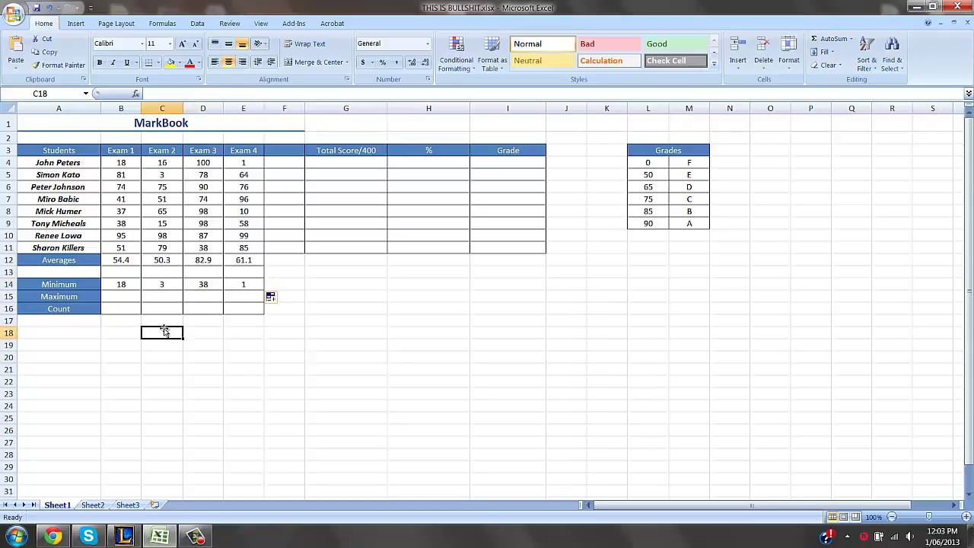
# Calculate the maximum of the Exam 1 scores B4:B11 in B15 with MAX, and fill it across C15:E15
pyautogui.click(137, 299)
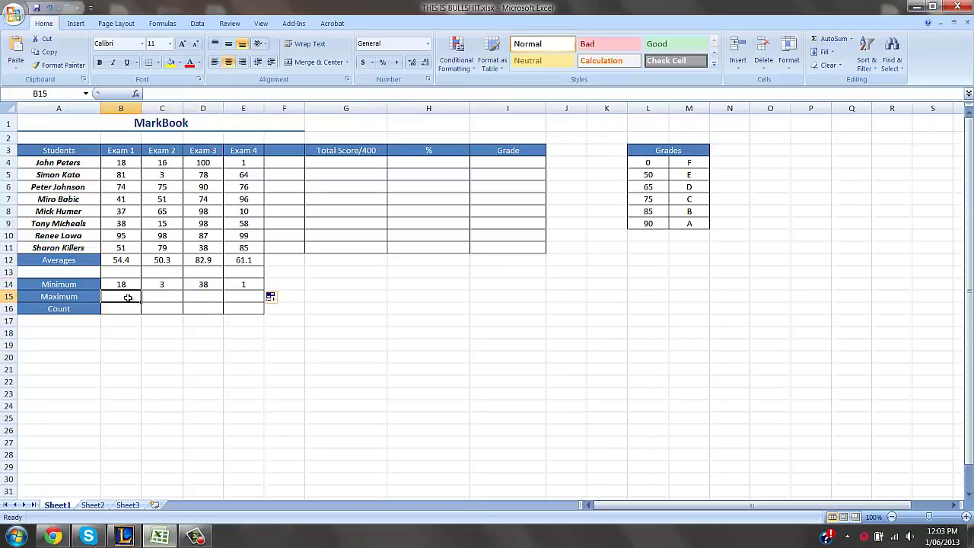
pyautogui.write('=max')
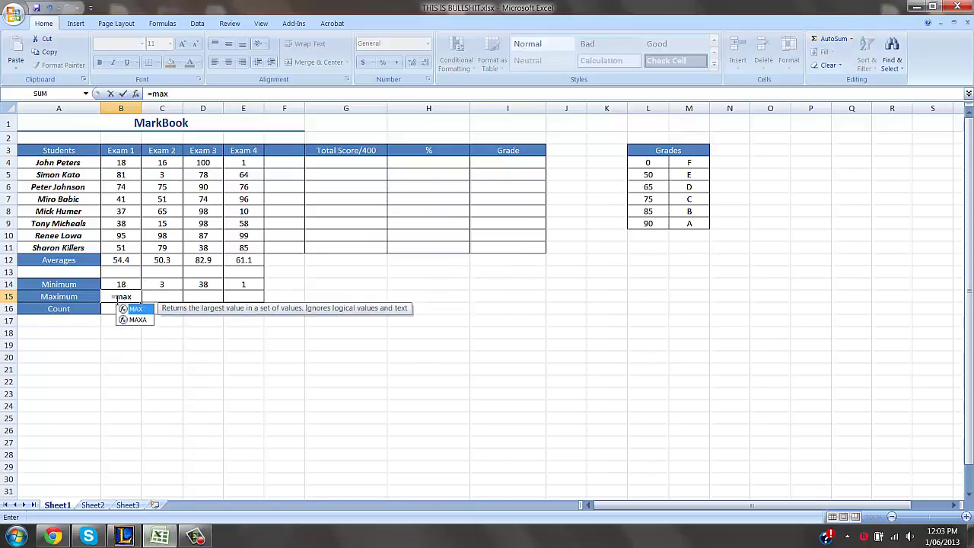
pyautogui.write('(')
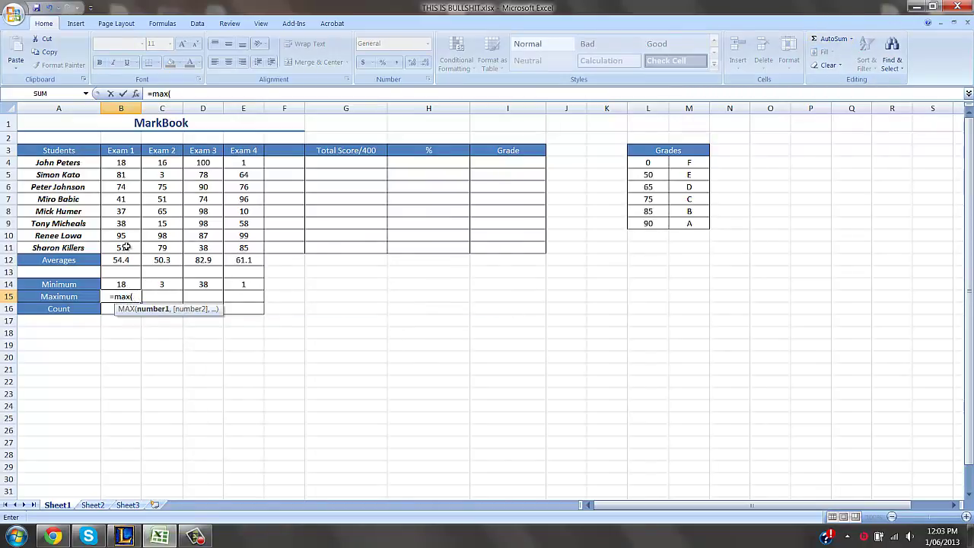
pyautogui.moveTo(126, 247); pyautogui.dragTo(124, 163)
pyautogui.press('Return')
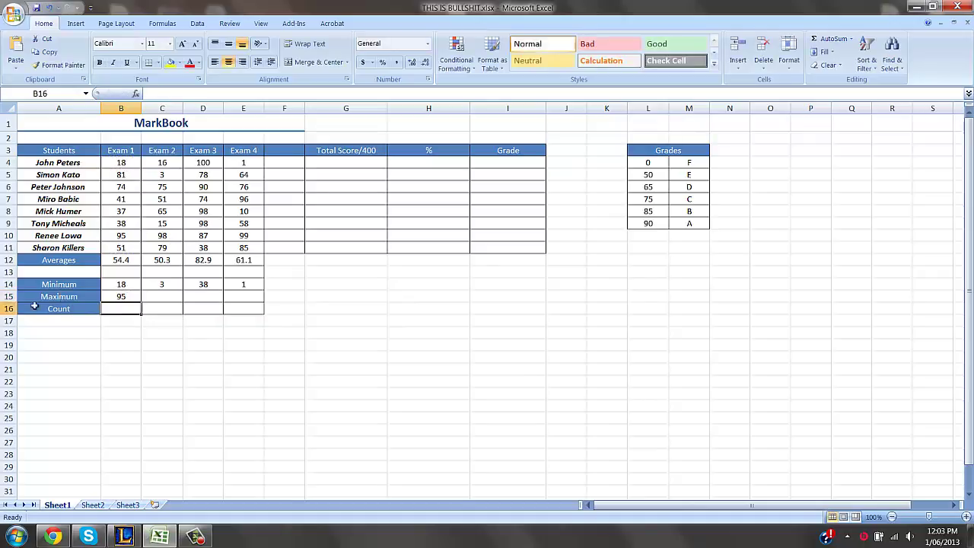
pyautogui.click(110, 297)
pyautogui.moveTo(142, 303); pyautogui.dragTo(255, 303)
# Count the Exam 1 scores B4:B11 in B16 with the Count Numbers function, and fill it across C16:E16
pyautogui.click(129, 308)
pyautogui.click(851, 38)
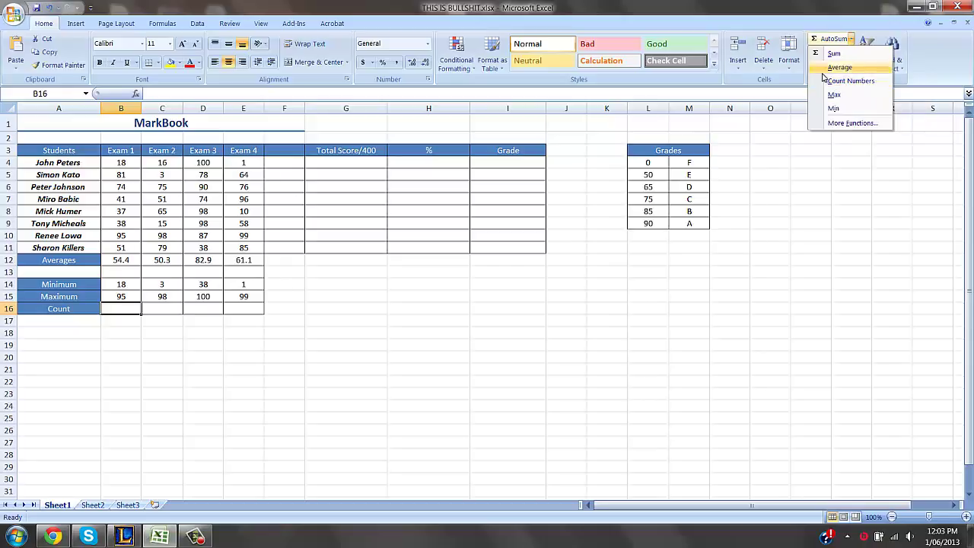
pyautogui.click(851, 80)
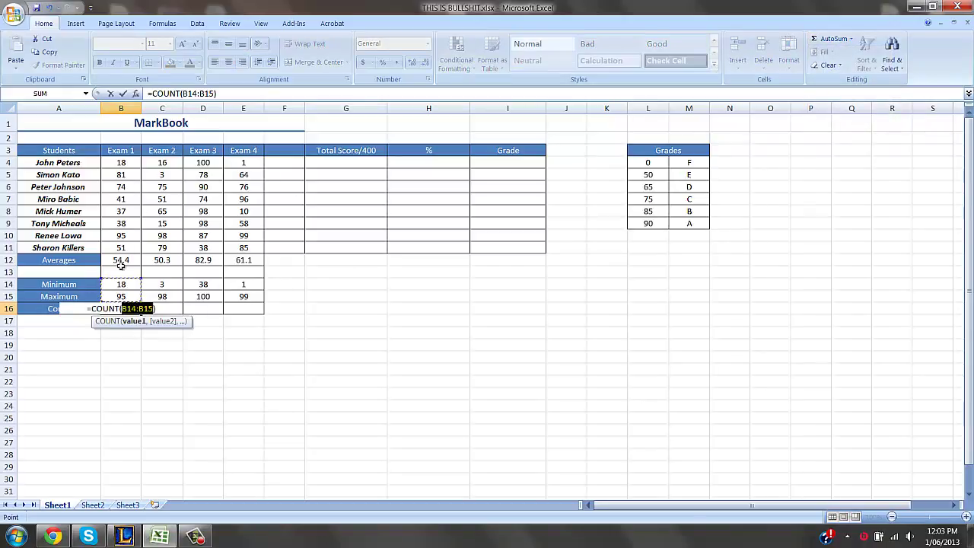
pyautogui.moveTo(125, 250); pyautogui.dragTo(134, 161)
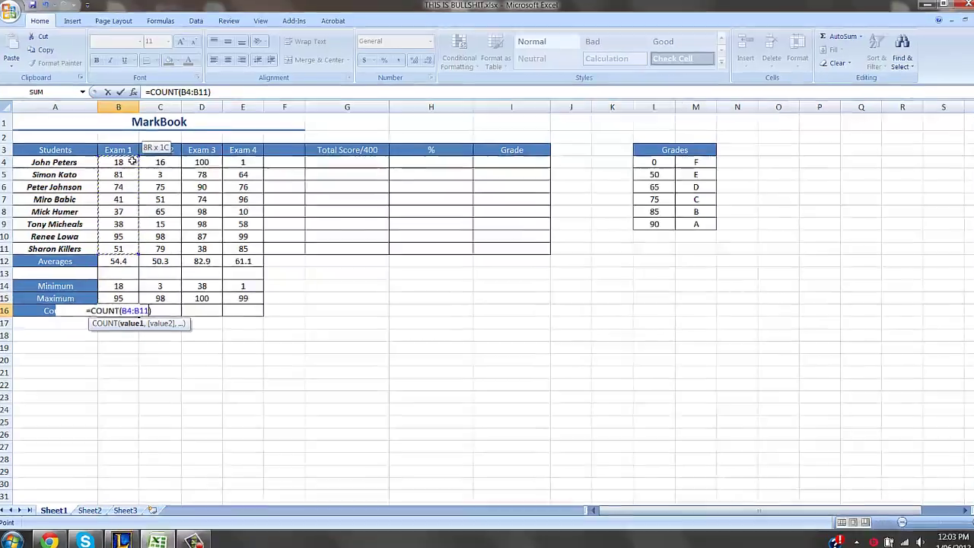
pyautogui.press('Return')
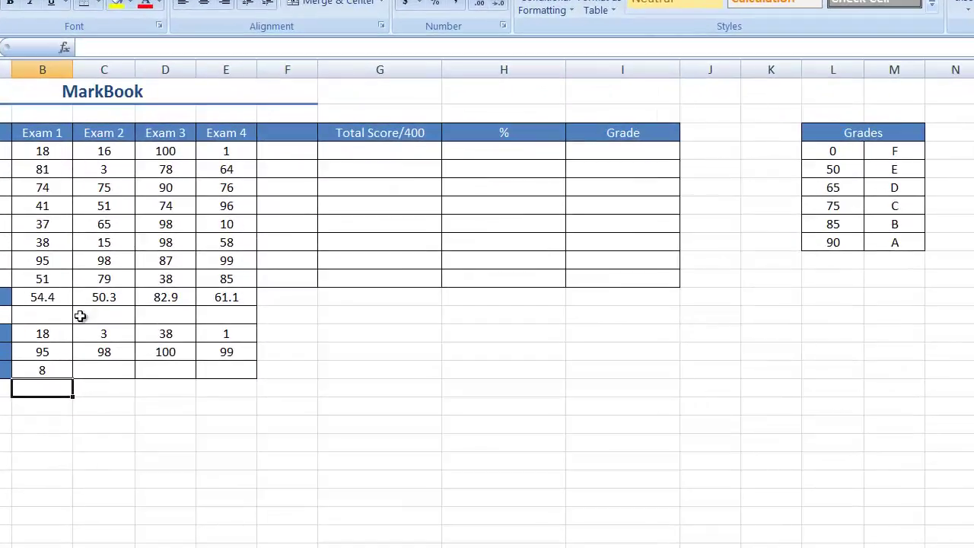
pyautogui.moveTo(72, 377); pyautogui.dragTo(229, 379)
pyautogui.press('Tab')
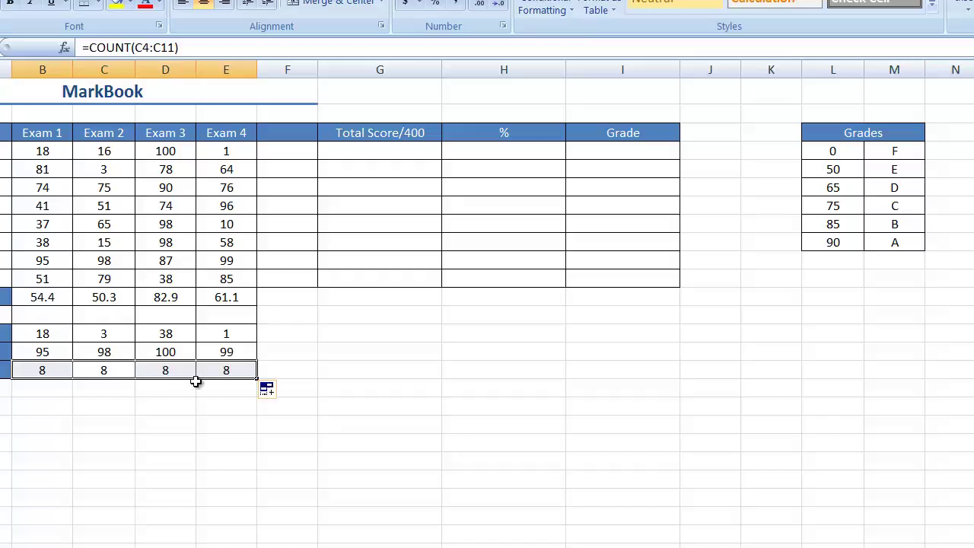
pyautogui.click(496, 473)
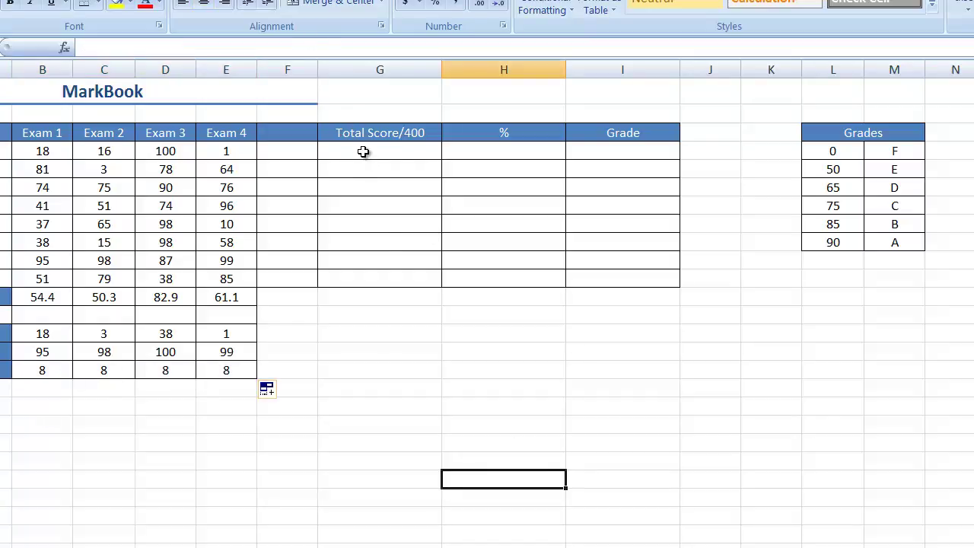
# Sum the first student's exam scores B4:E4 in the Total Score/400 cell G4, and fill the formula down to G11
pyautogui.click(363, 151)
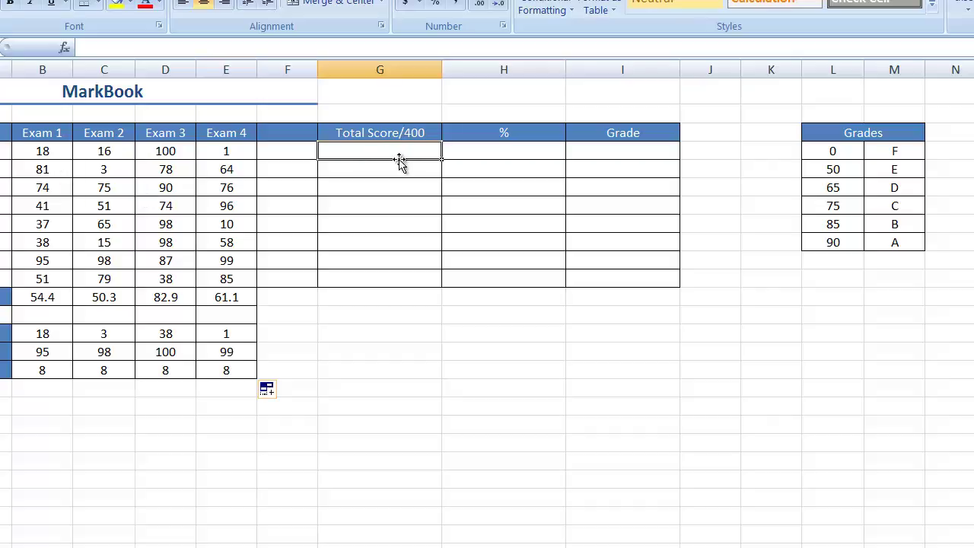
pyautogui.write('=s')
pyautogui.write('um')
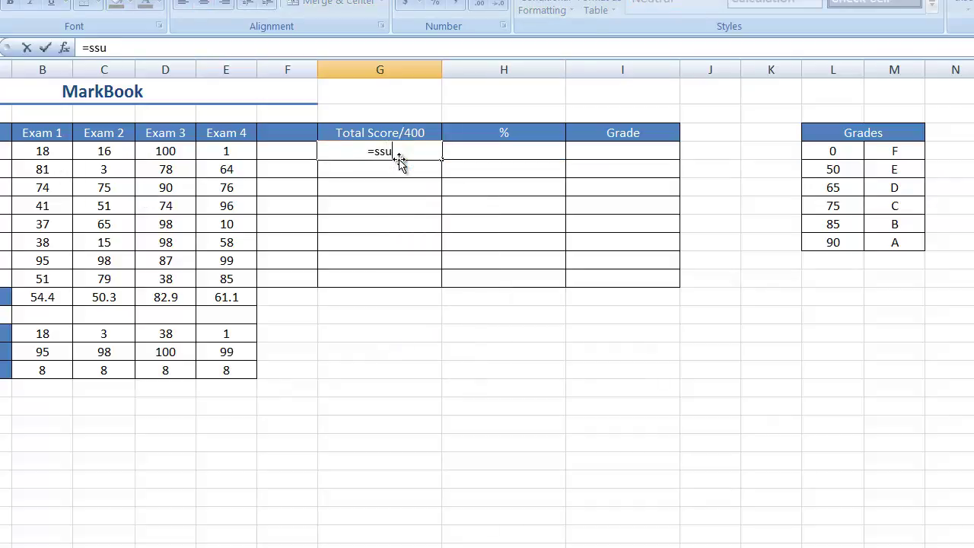
pyautogui.press('BackSpace')
pyautogui.press('BackSpace')
pyautogui.write('um')
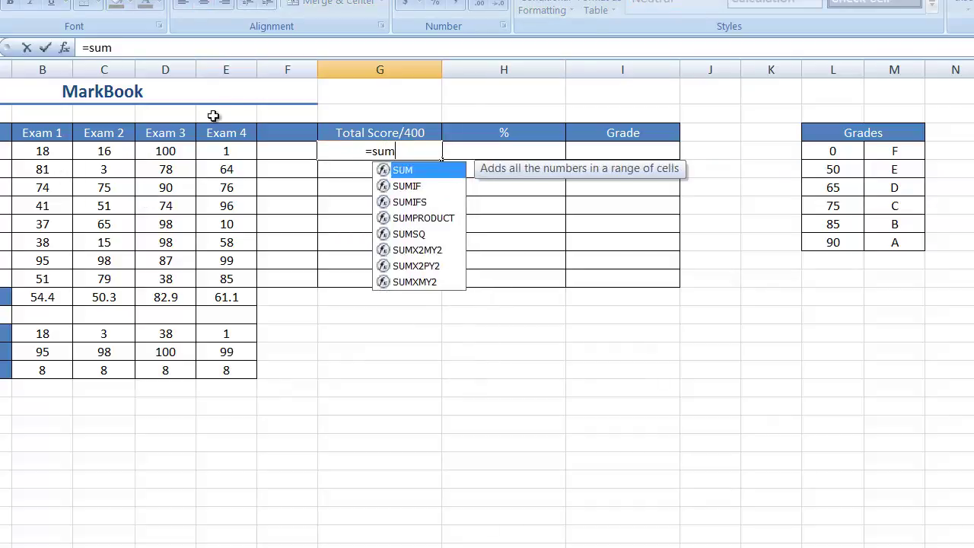
pyautogui.write('(')
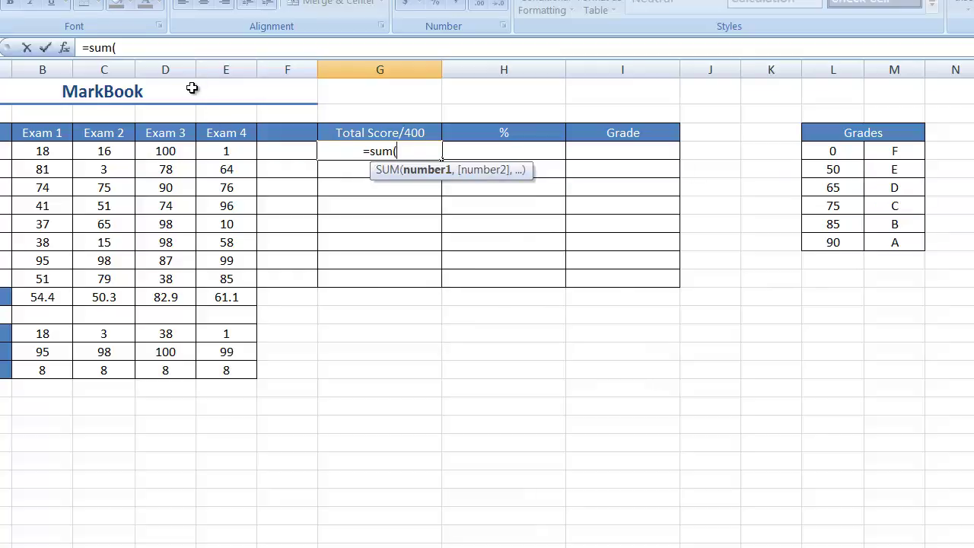
pyautogui.moveTo(61, 154); pyautogui.dragTo(224, 153)
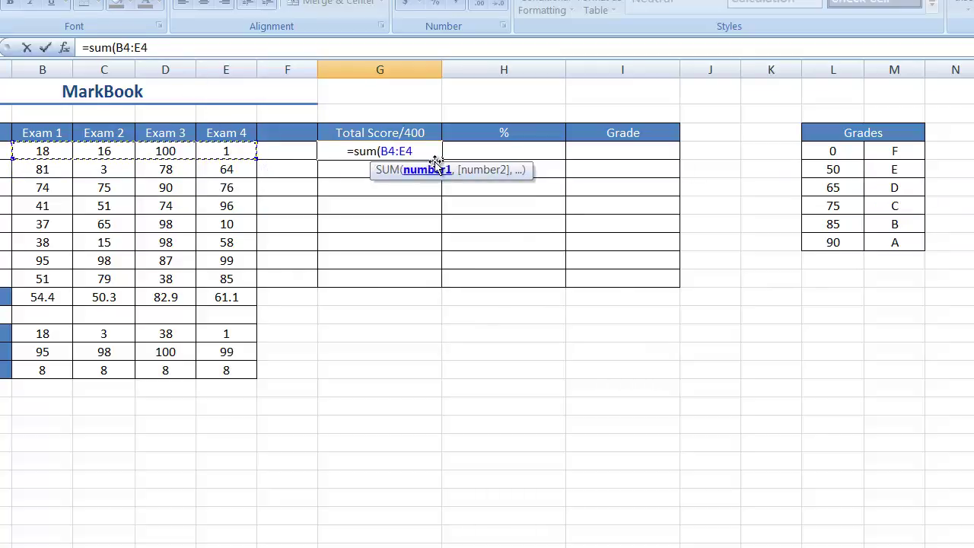
pyautogui.press('Return')
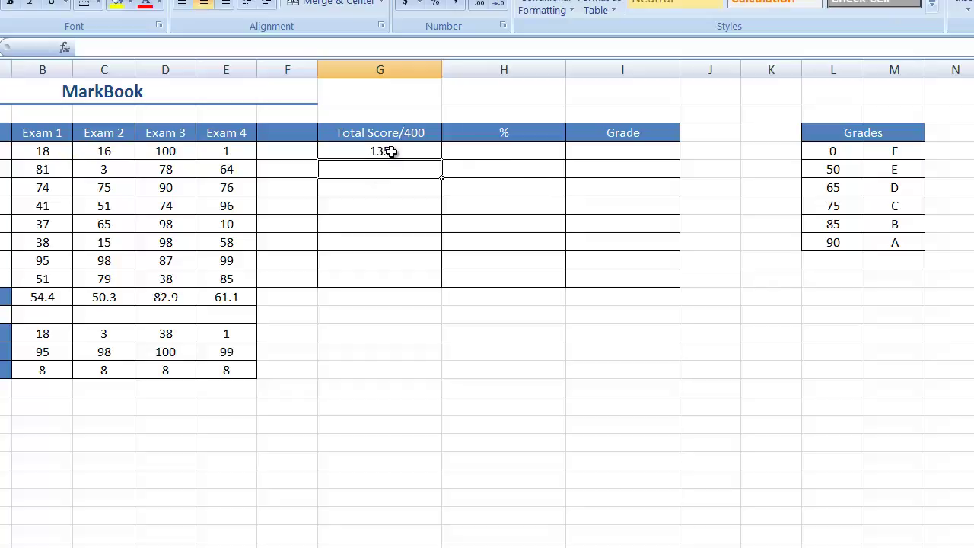
pyautogui.press('Up')
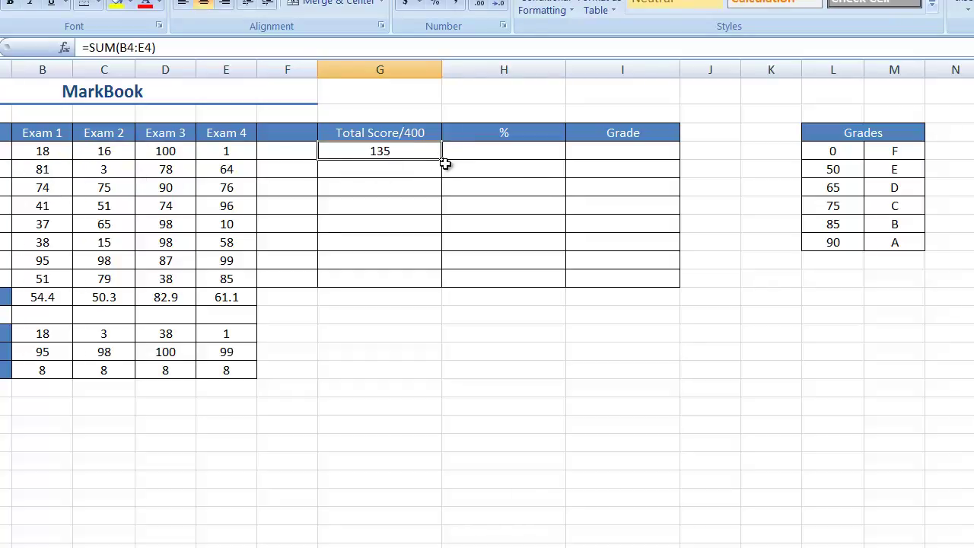
pyautogui.moveTo(442, 160); pyautogui.dragTo(442, 285)
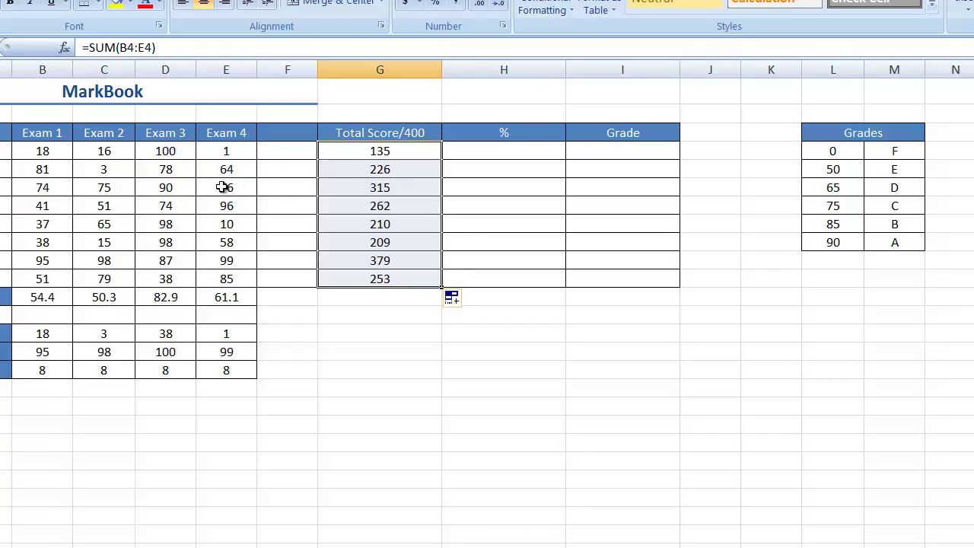
# Calculate the first student's percentage in H4 with the formula =(135/400)*100
pyautogui.click(477, 158)
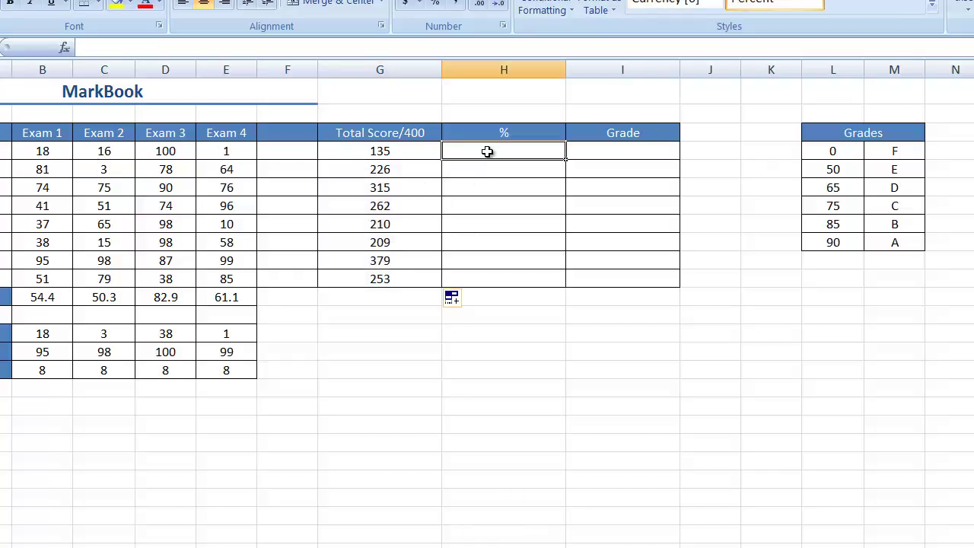
pyautogui.click(172, 49)
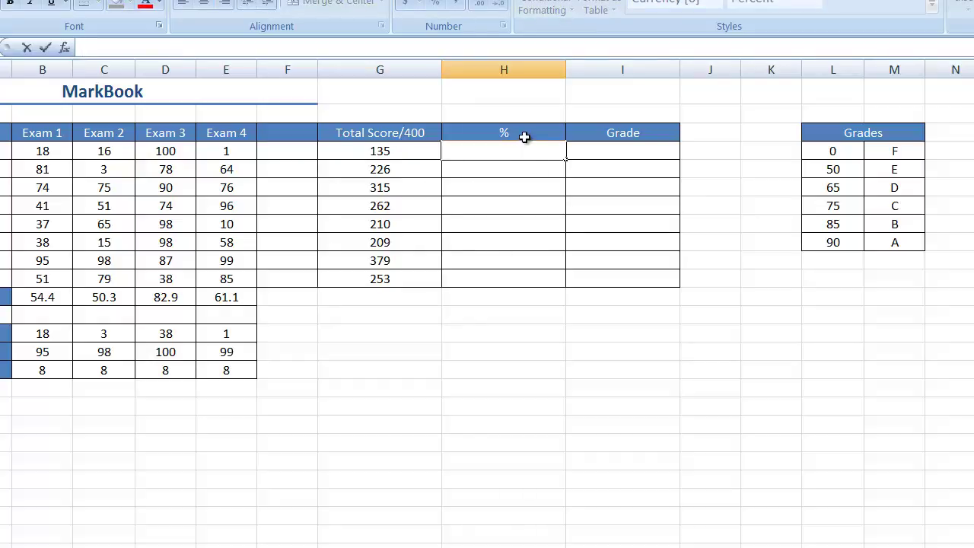
pyautogui.write('=')
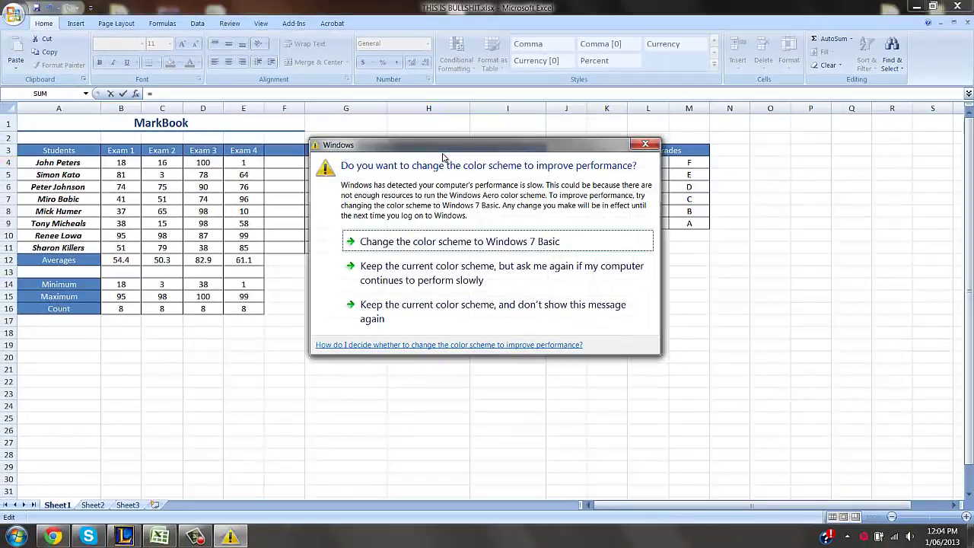
pyautogui.click(645, 144)
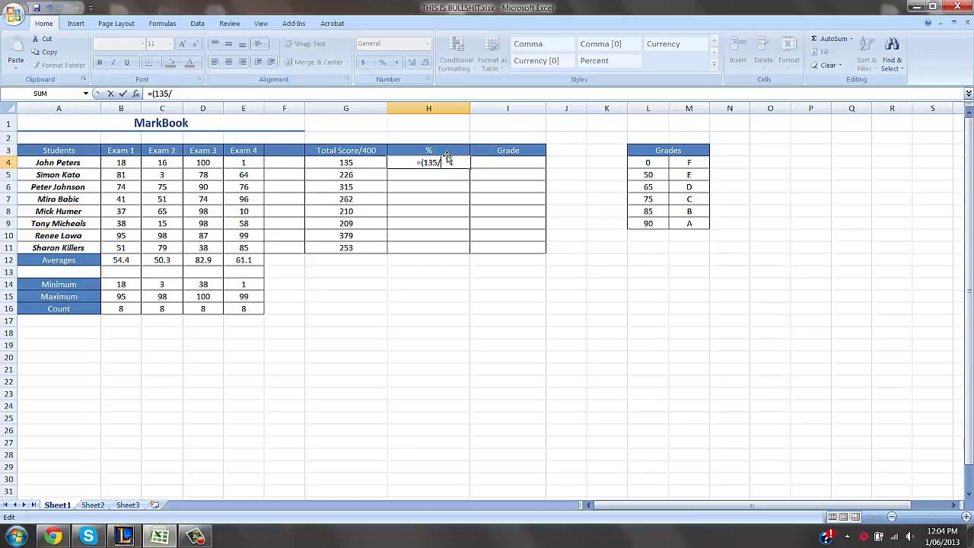
pyautogui.write('00)*')
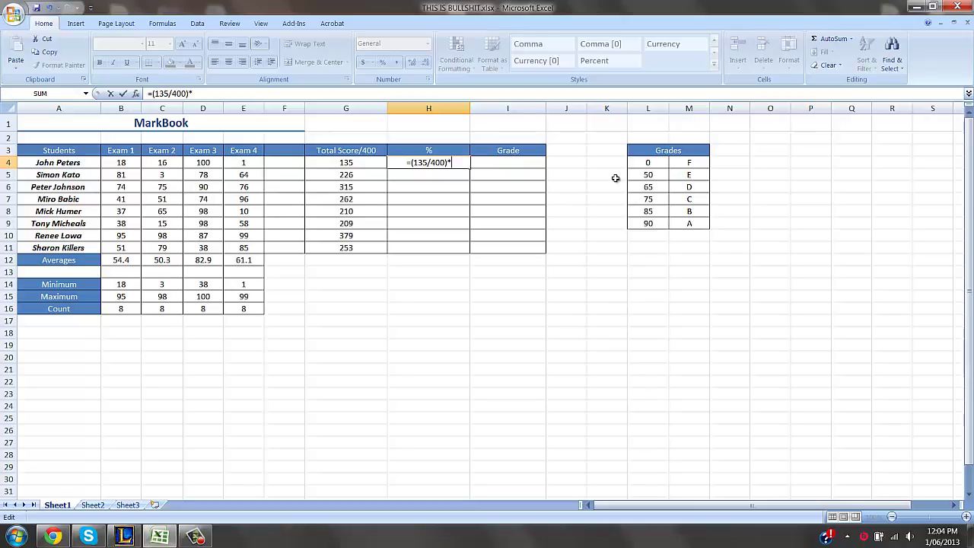
pyautogui.write('100')
pyautogui.press('Return')
# Fill the percentage formula from H4 down to H11 and check the formula copied into H5
pyautogui.click(451, 163)
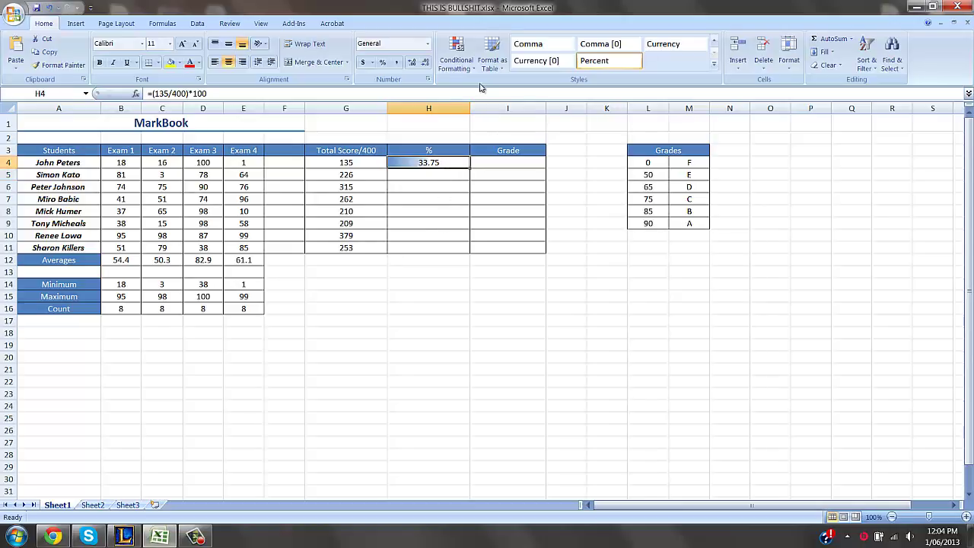
pyautogui.doubleClick(439, 163)
pyautogui.press('Escape')
pyautogui.doubleClick(448, 165)
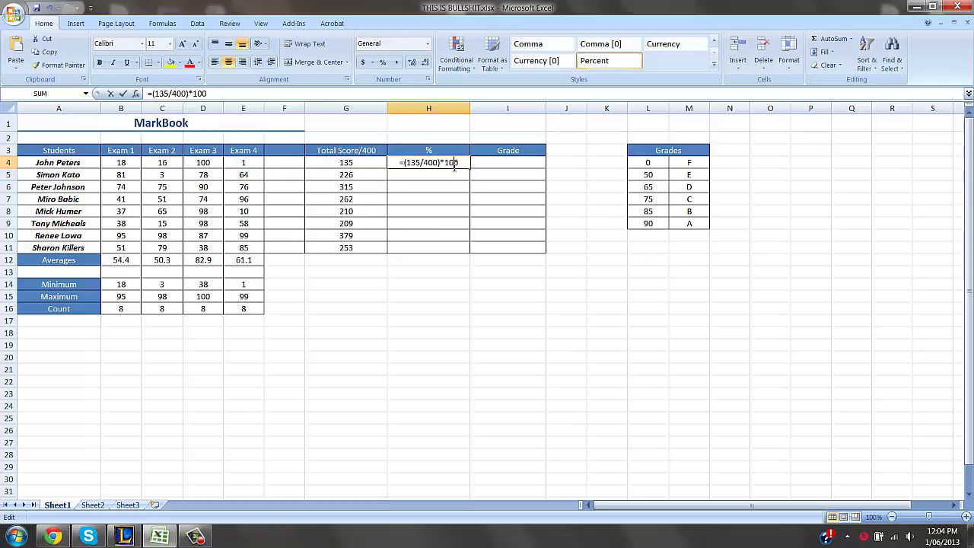
pyautogui.moveTo(471, 169); pyautogui.dragTo(470, 252)
pyautogui.click(444, 179)
pyautogui.doubleClick(445, 177)
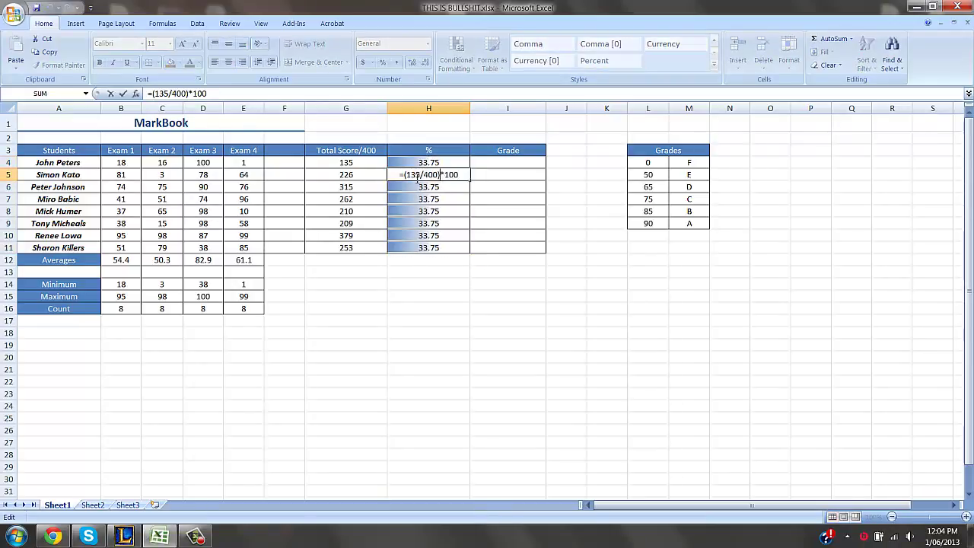
pyautogui.click(459, 163)
pyautogui.click(467, 282)
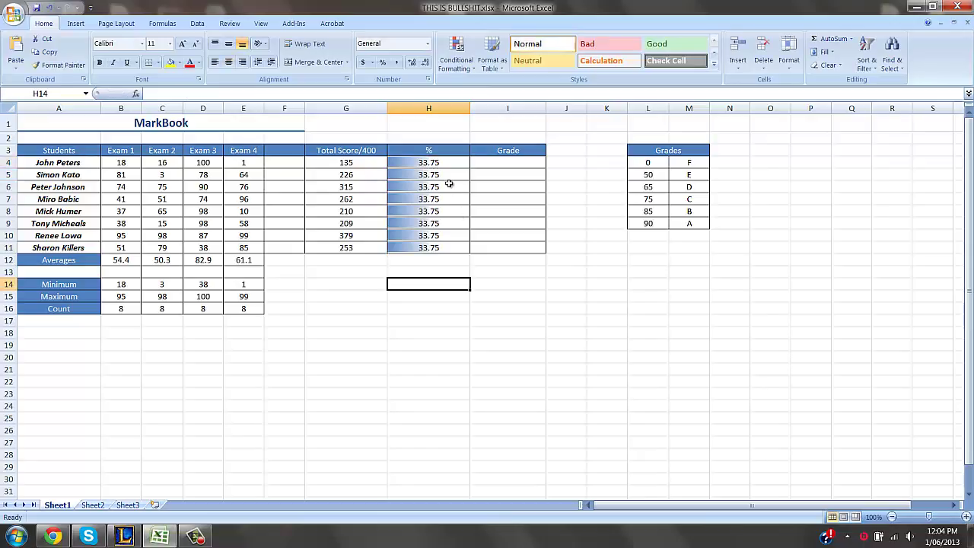
# Change the score in the H5 percentage formula to 226, making it =(226/400)*100
pyautogui.click(442, 173)
pyautogui.doubleClick(432, 178)
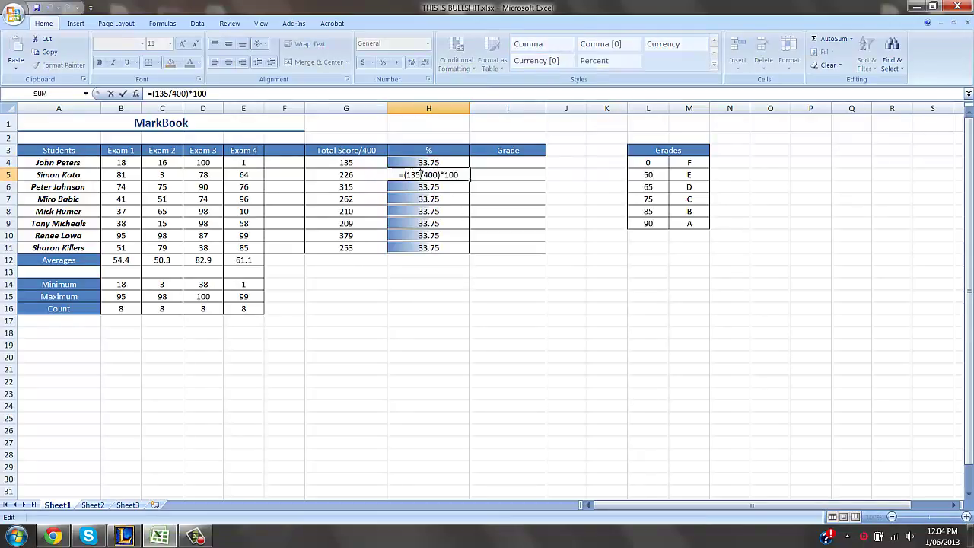
pyautogui.press('BackSpace')
pyautogui.press('BackSpace')
pyautogui.press('BackSpace')
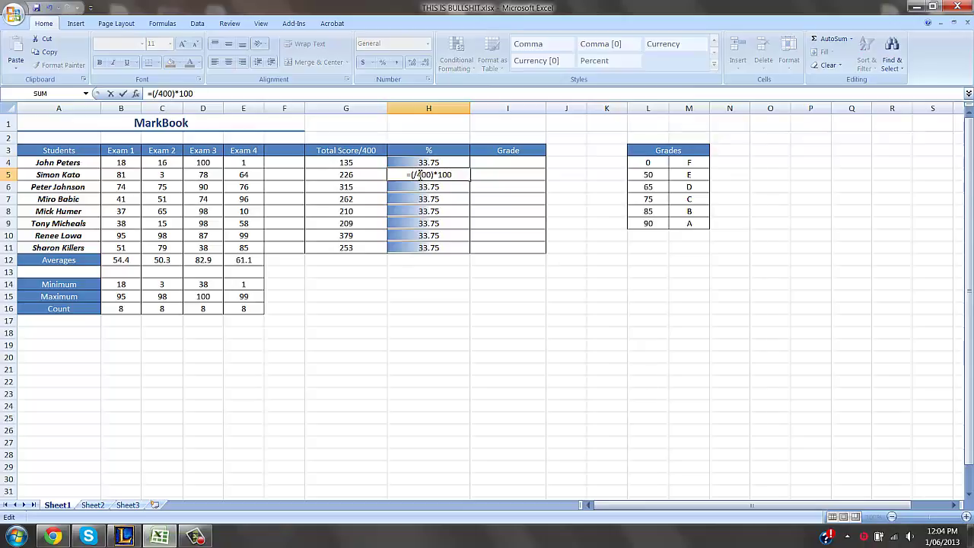
pyautogui.write('226')
pyautogui.click(427, 185)
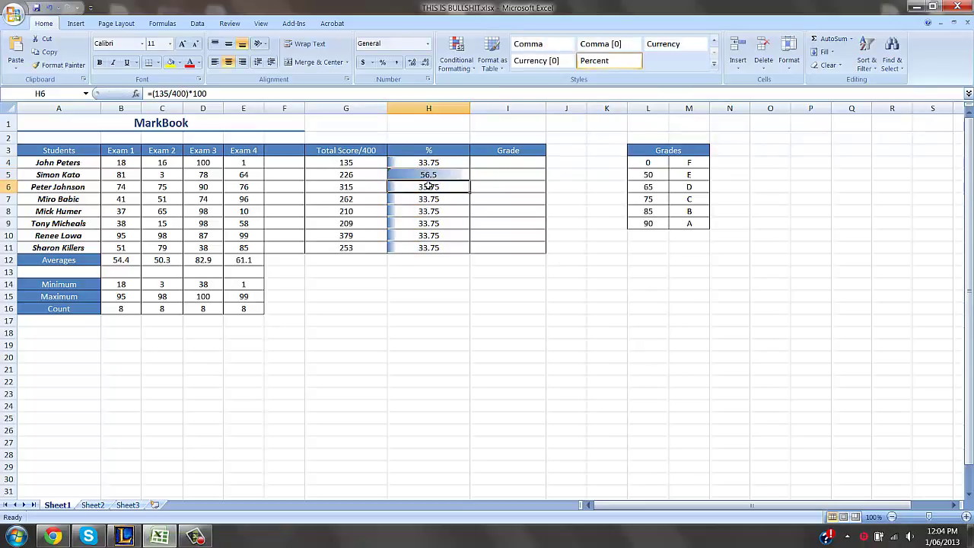
# Change the score in the H6 percentage formula to 315, making it =(315/400)*100
pyautogui.doubleClick(431, 188)
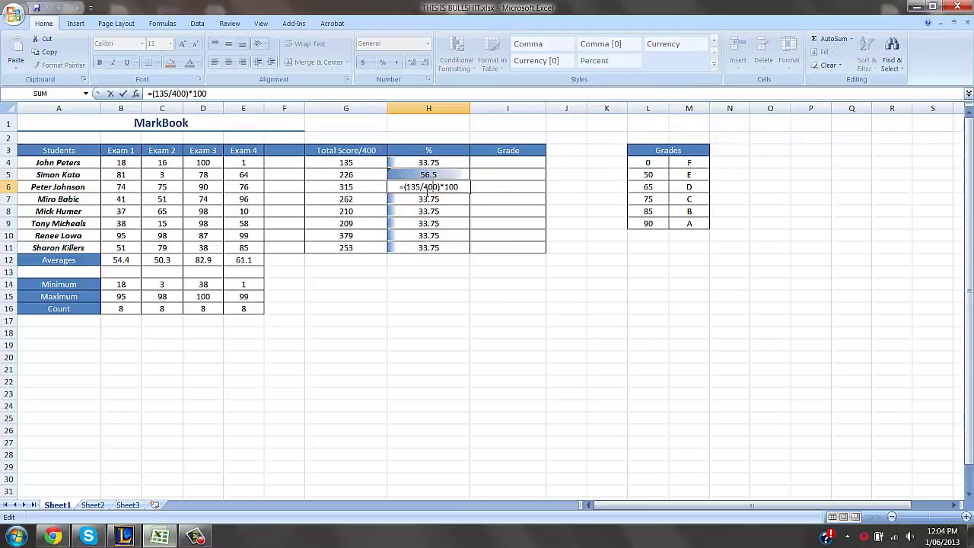
pyautogui.press('BackSpace')
pyautogui.press('BackSpace')
pyautogui.press('BackSpace')
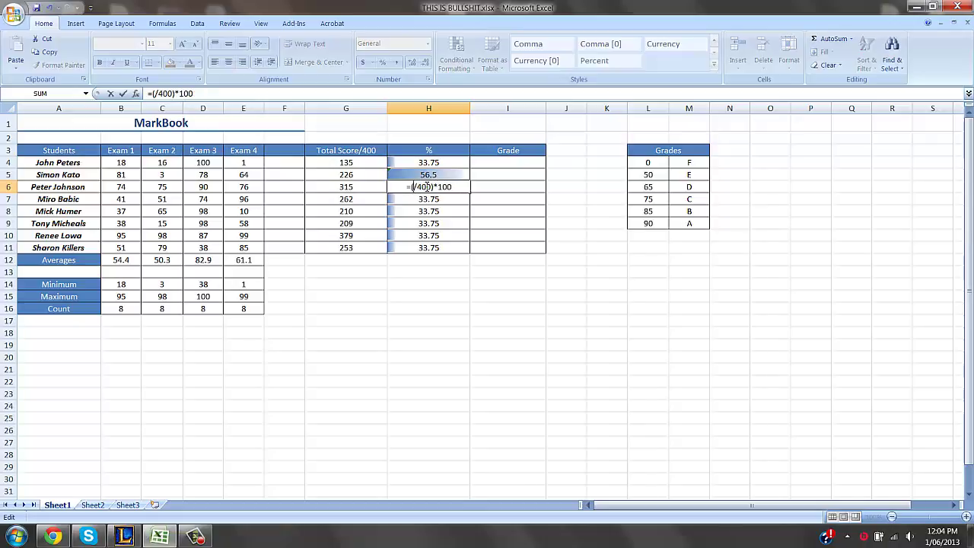
pyautogui.write('315')
pyautogui.press('Return')
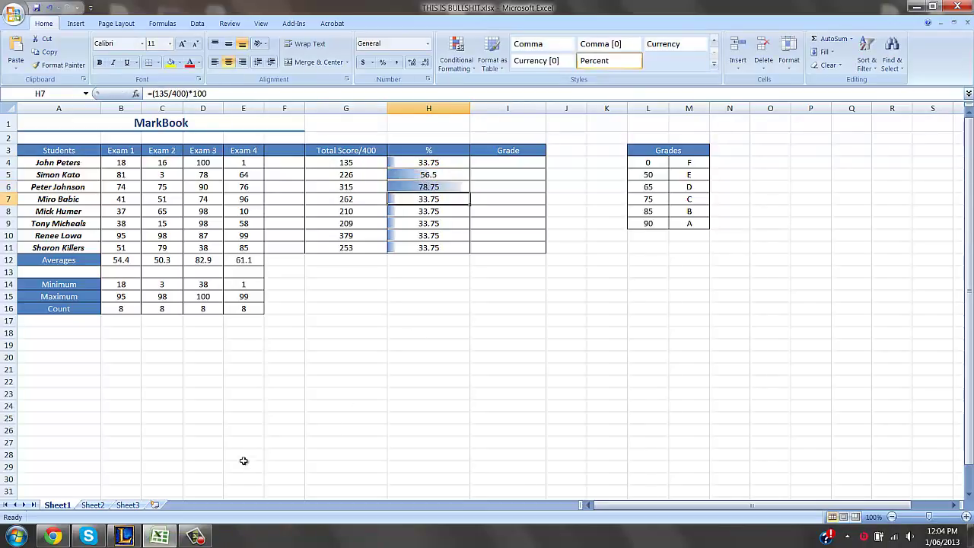
pyautogui.click(195, 537)
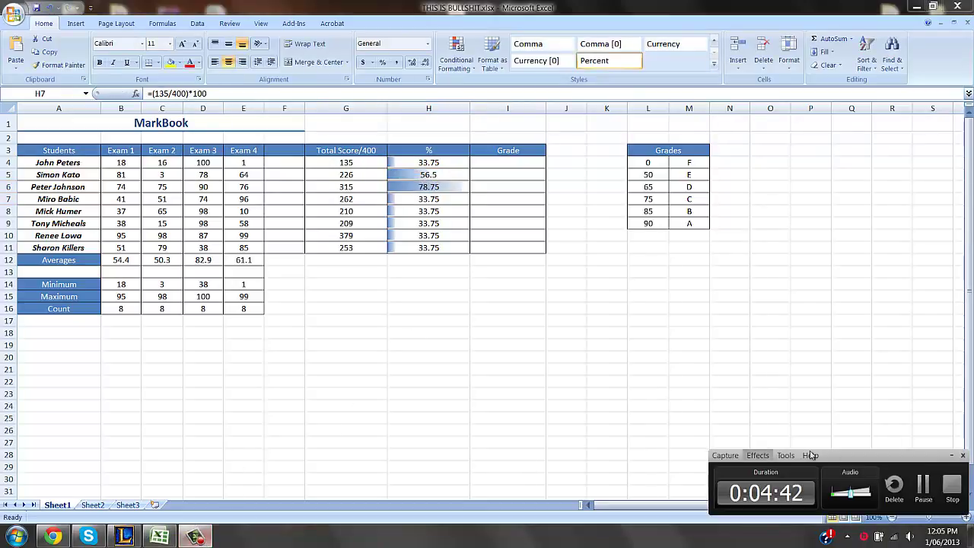
pyautogui.click(927, 495)
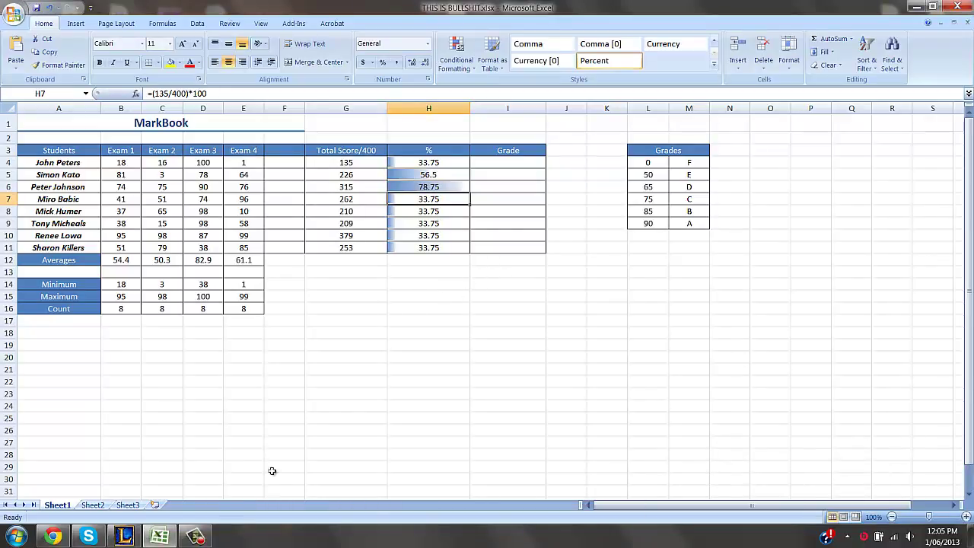
# Change the score in the H7 percentage formula to 262, making it =(262/400)*100
pyautogui.doubleClick(449, 200)
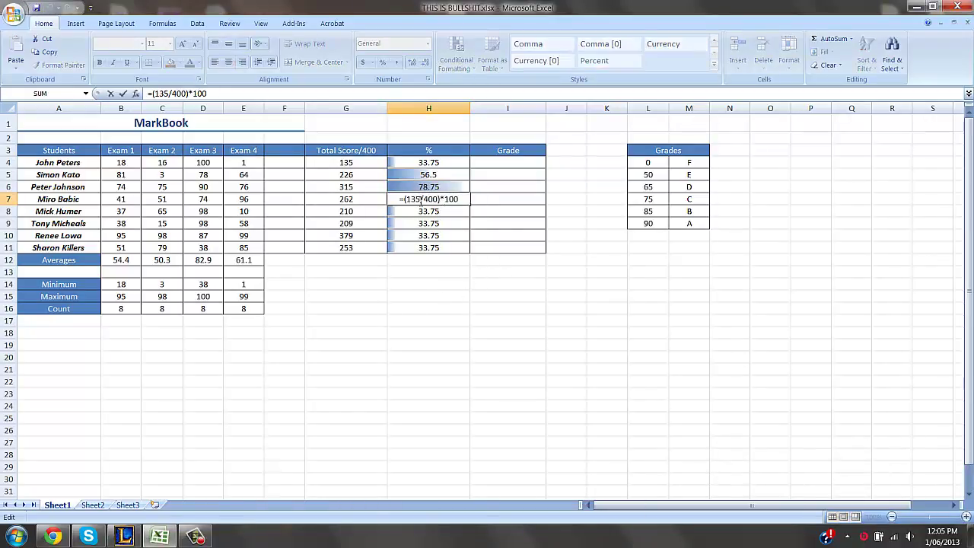
pyautogui.press('BackSpace')
pyautogui.press('BackSpace')
pyautogui.press('BackSpace')
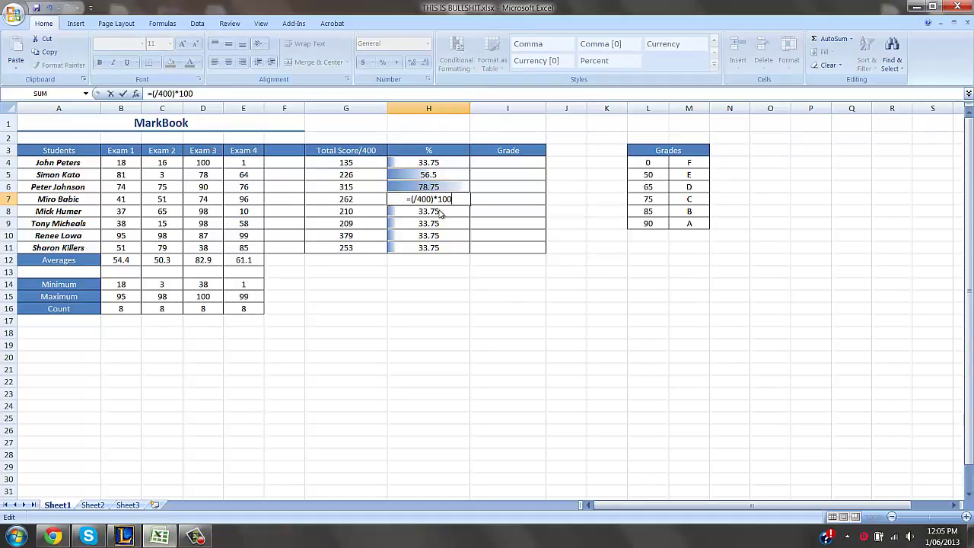
pyautogui.press('Return')
pyautogui.click(691, 239)
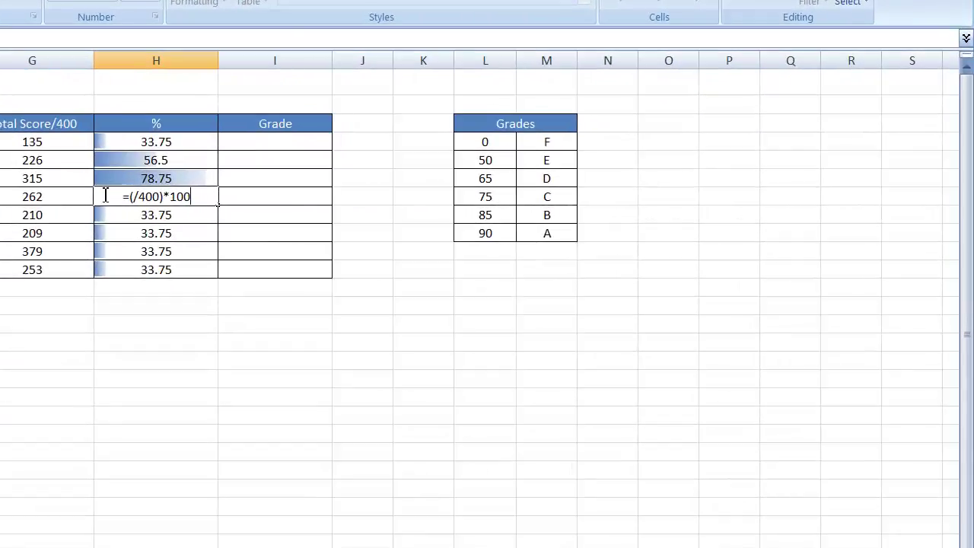
pyautogui.write('262')
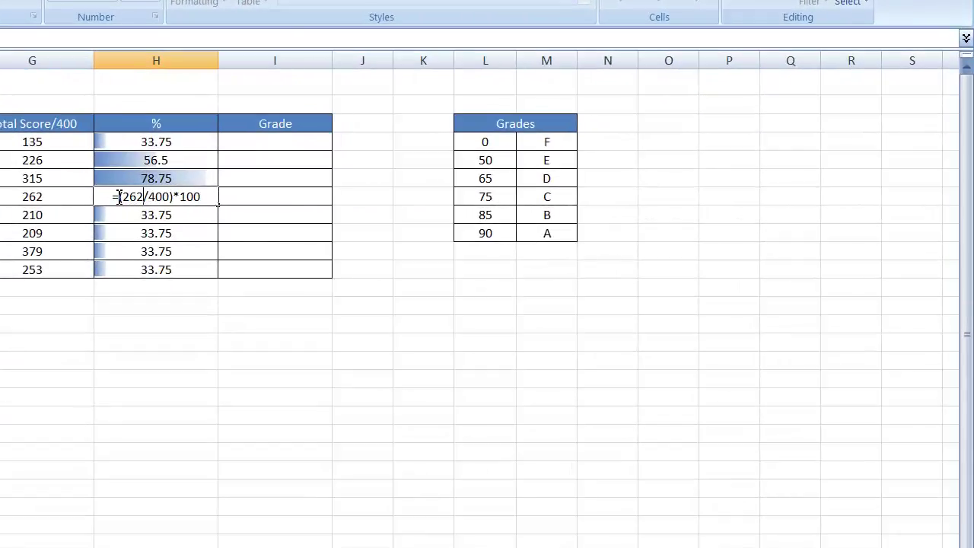
pyautogui.press('Return')
# Change the score in the H8 percentage formula to 210, making it =(210/400)*100
pyautogui.doubleClick(162, 216)
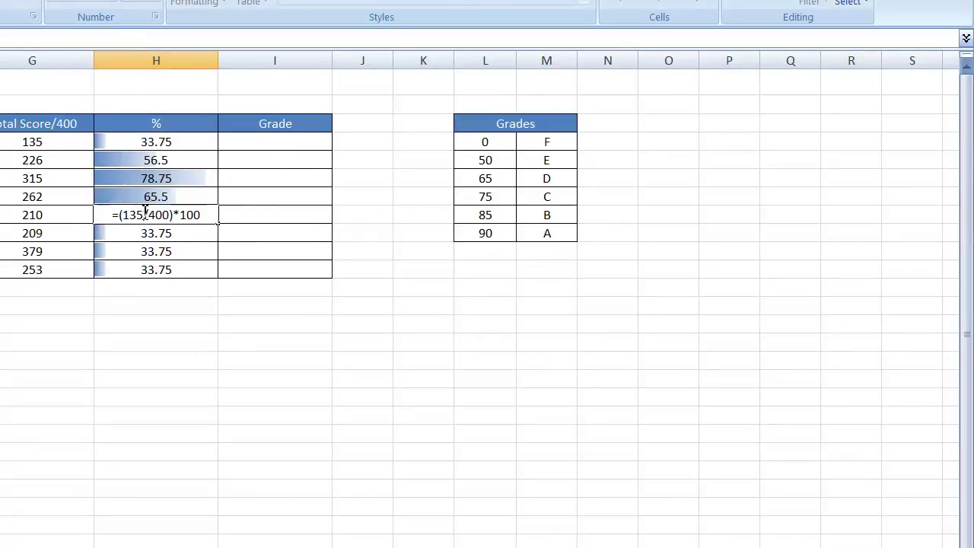
pyautogui.press('BackSpace')
pyautogui.press('BackSpace')
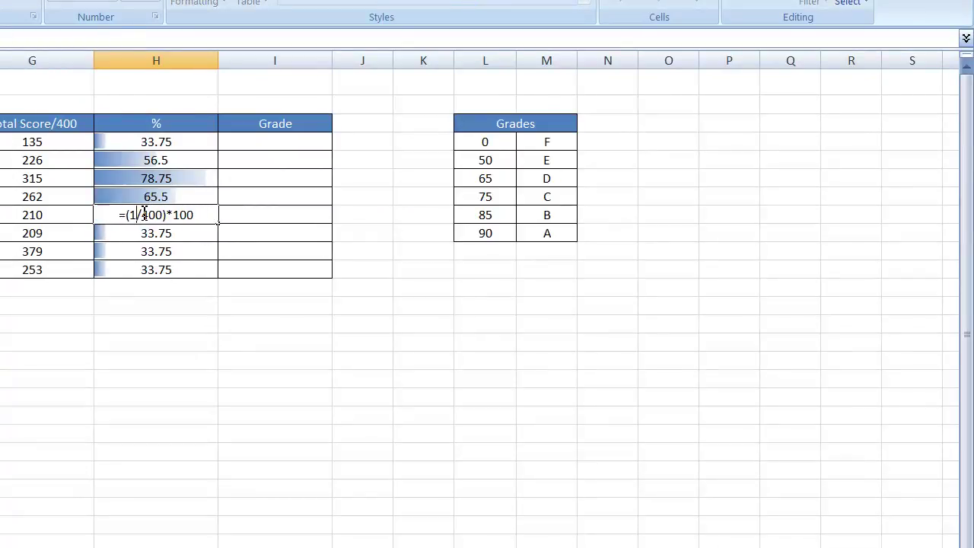
pyautogui.write('210')
pyautogui.press('BackSpace')
pyautogui.press('BackSpace')
pyautogui.press('BackSpace')
pyautogui.press('BackSpace')
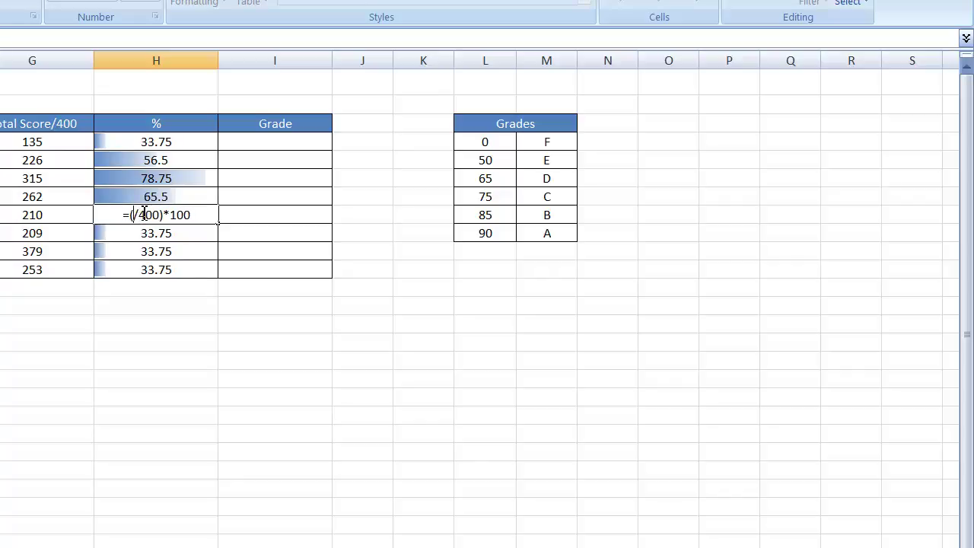
pyautogui.write('210')
pyautogui.press('Return')
# Change the score in the H9 percentage formula to 209, making it =(209/400)*100
pyautogui.doubleClick(162, 232)
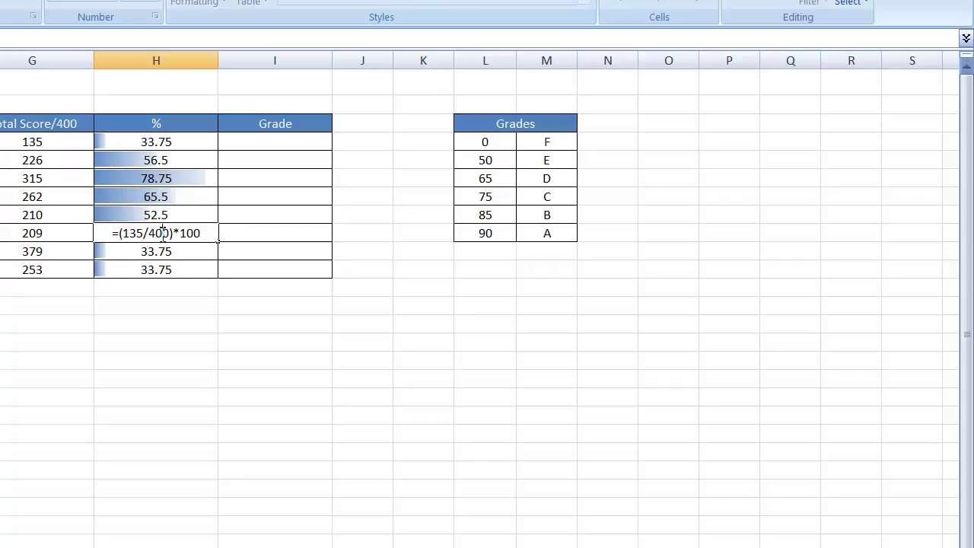
pyautogui.press('BackSpace')
pyautogui.press('BackSpace')
pyautogui.press('BackSpace')
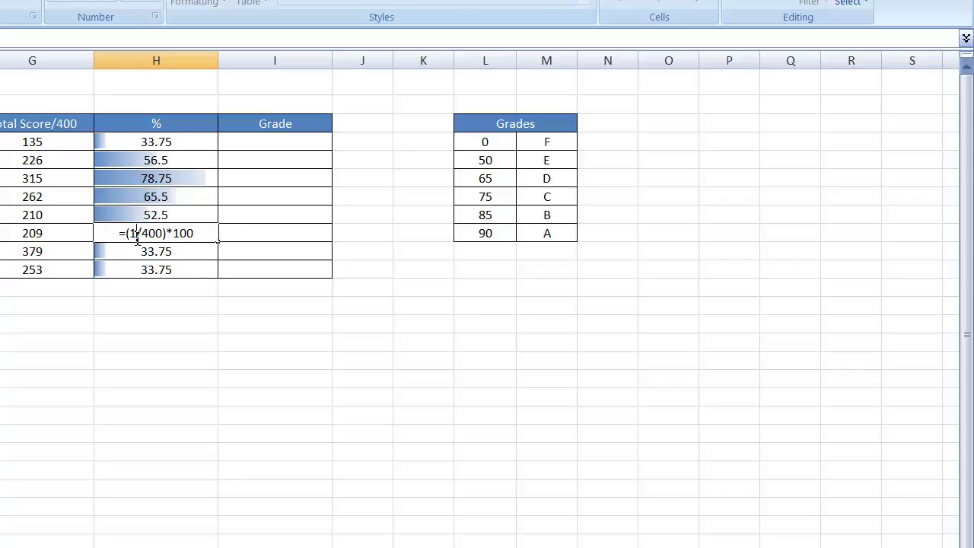
pyautogui.write('20')
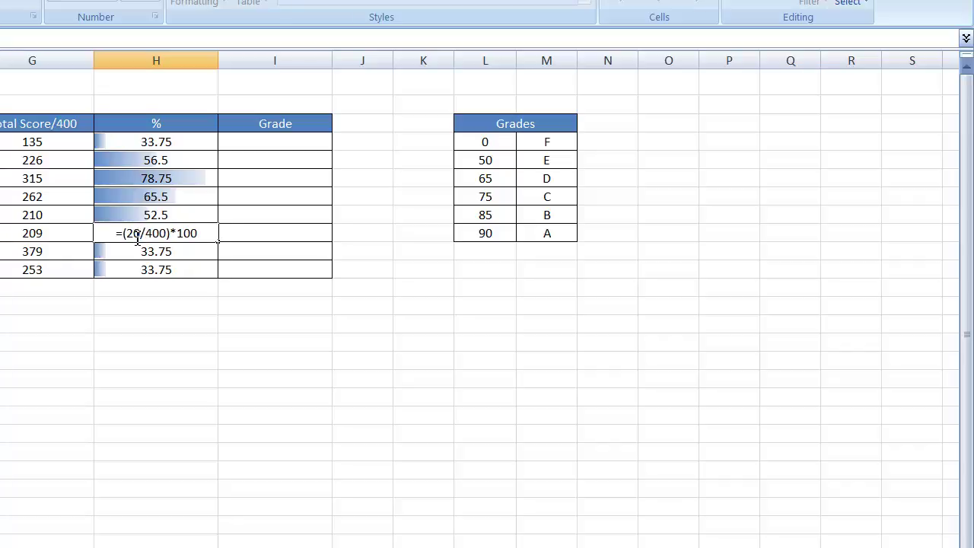
pyautogui.write('9')
pyautogui.press('Return')
# Change the score in the H10 percentage formula to 379, making it =(379/400)*100
pyautogui.doubleClick(165, 252)
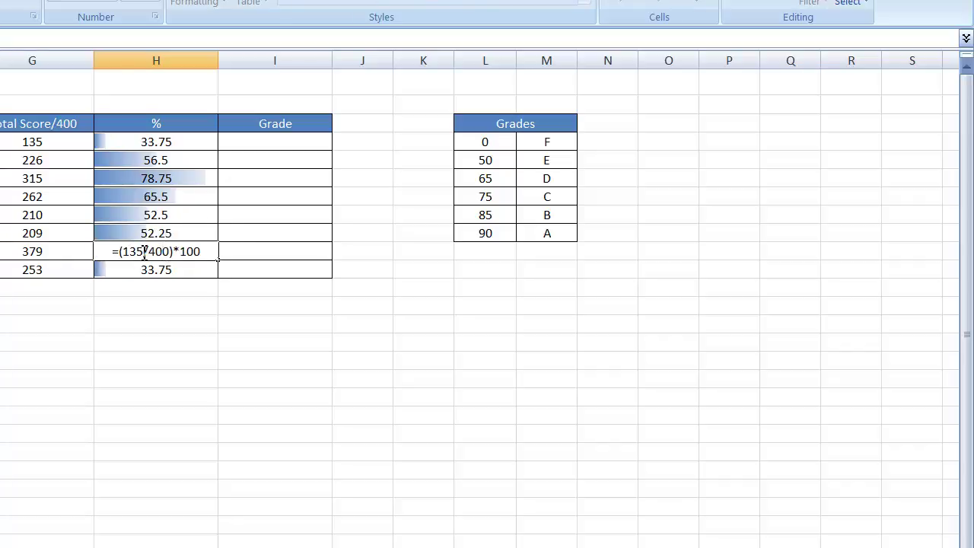
pyautogui.press('BackSpace')
pyautogui.press('BackSpace')
pyautogui.press('BackSpace')
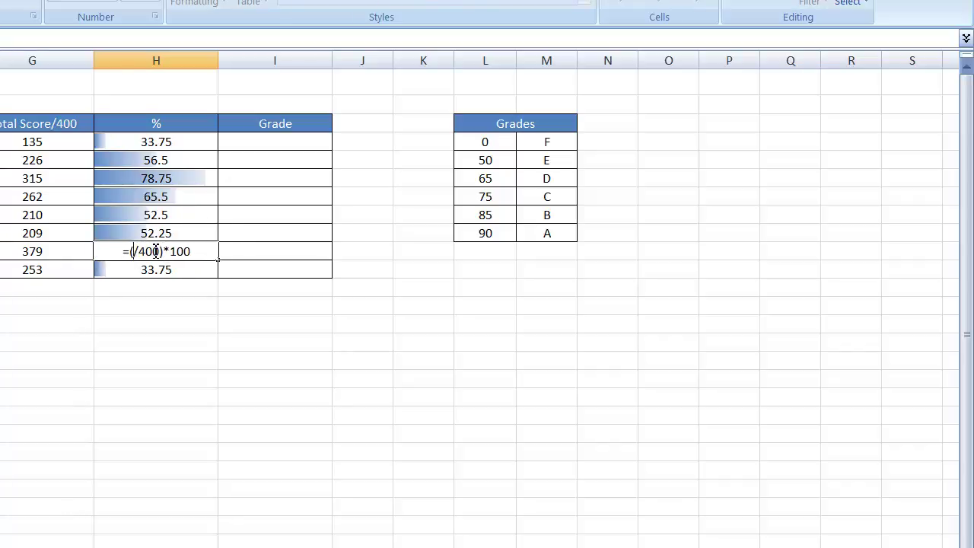
pyautogui.write('379')
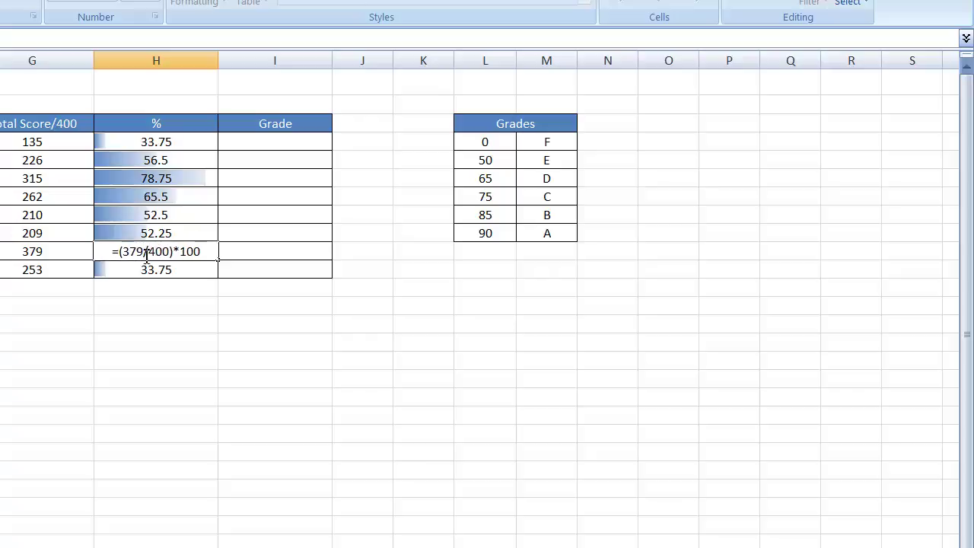
pyautogui.press('Return')
# Change the score in the H11 percentage formula to 253, making it =(253/400)*100
pyautogui.click(15, 270)
pyautogui.click(137, 269)
pyautogui.doubleClick(160, 271)
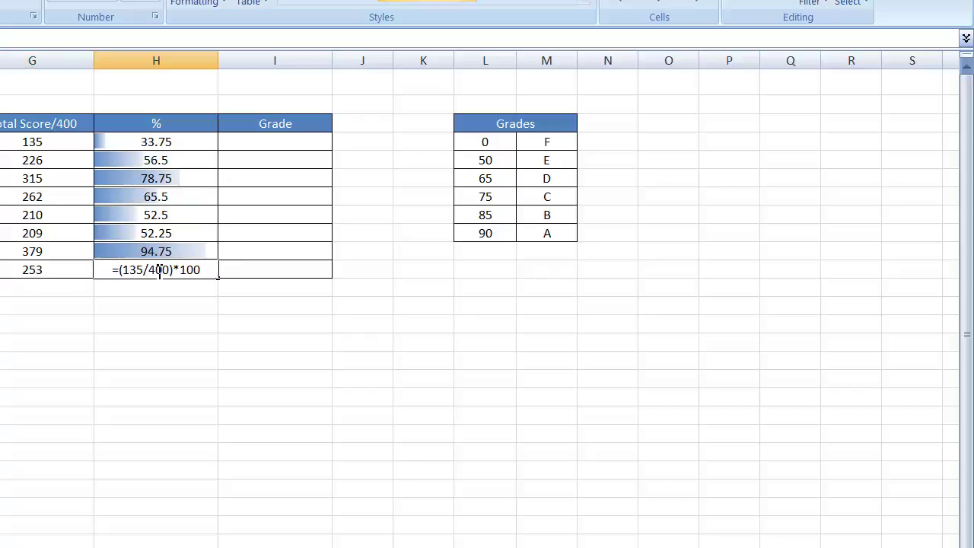
pyautogui.click(143, 271)
pyautogui.press('BackSpace')
pyautogui.press('BackSpace')
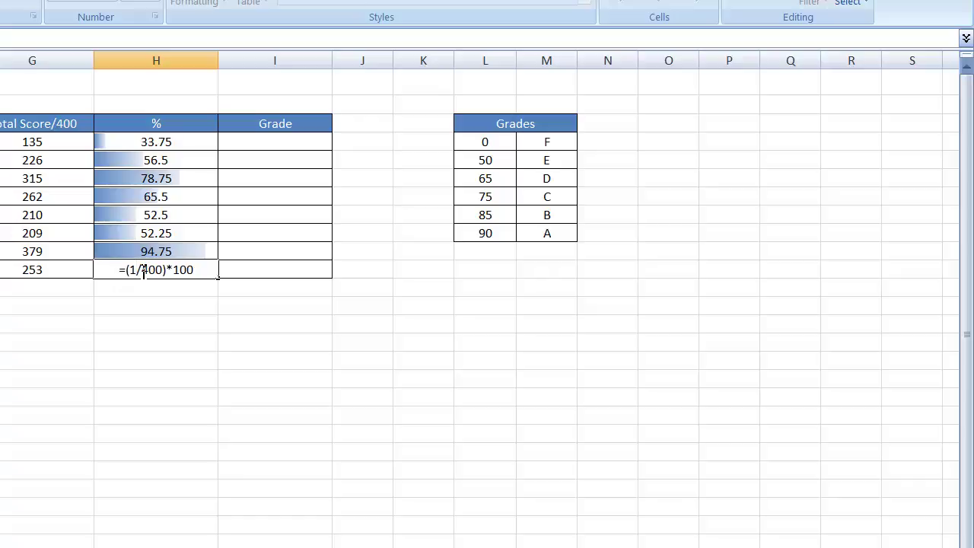
pyautogui.press('BackSpace')
pyautogui.write('253')
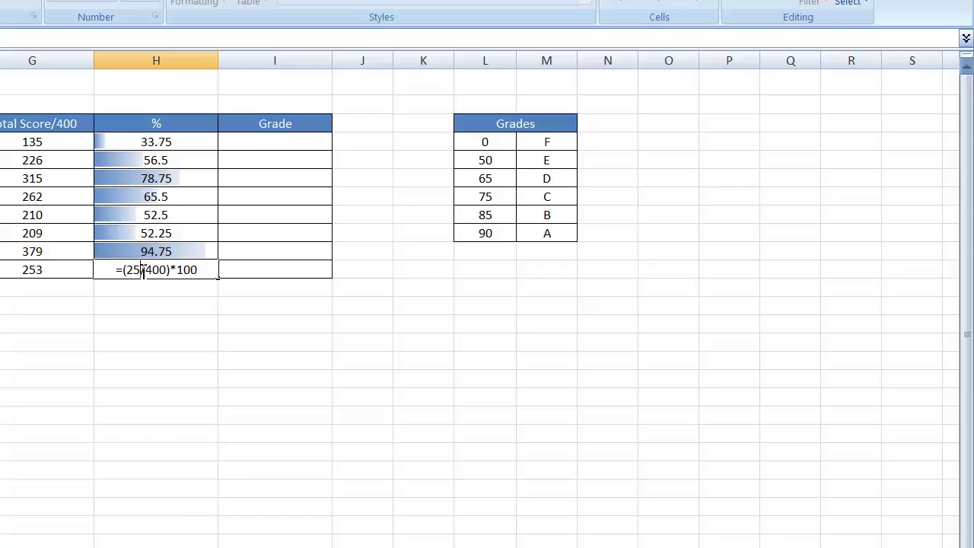
pyautogui.click(223, 334)
pyautogui.click(155, 252)
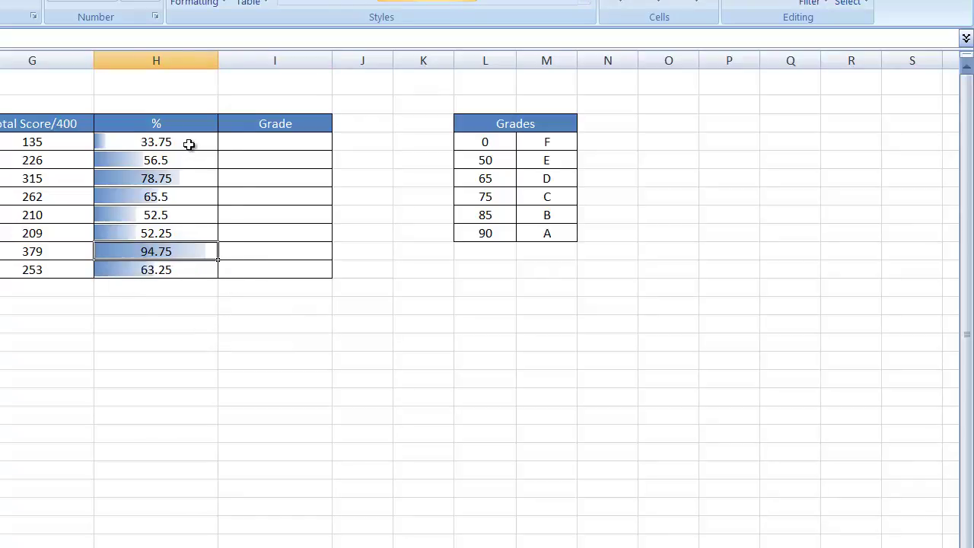
pyautogui.click(186, 145)
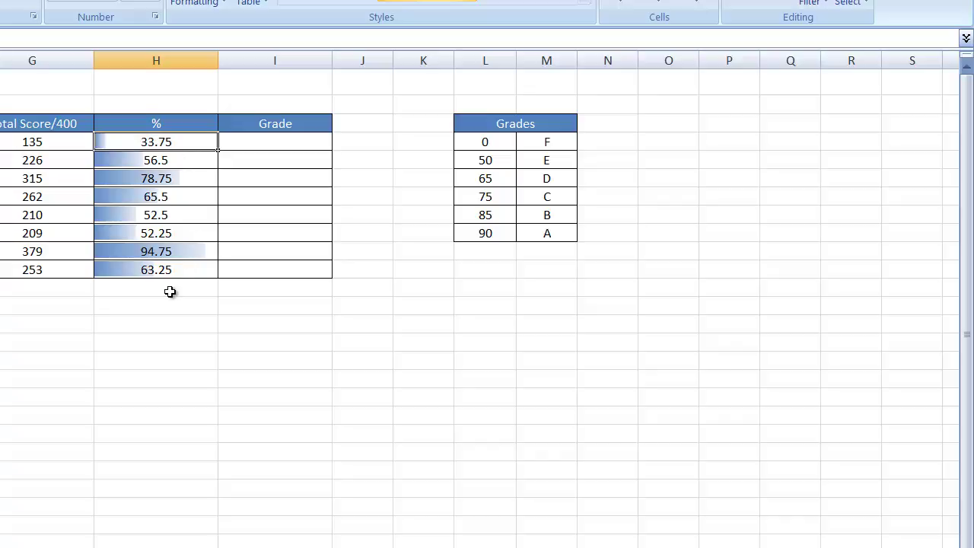
# Enter =VLOOKUP(H4,L4:M9,2) in grade cell I4 and fill the formula down through I11
pyautogui.click(185, 274)
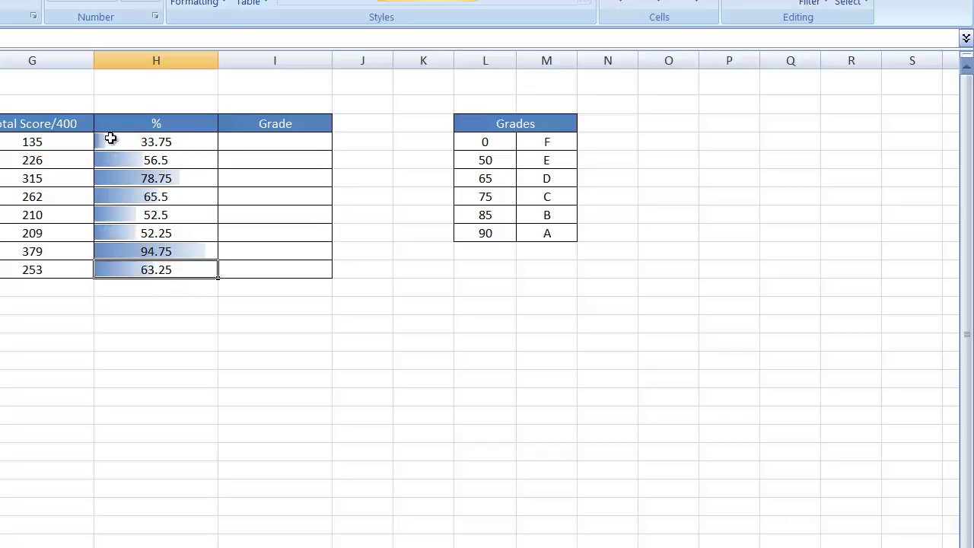
pyautogui.click(238, 52)
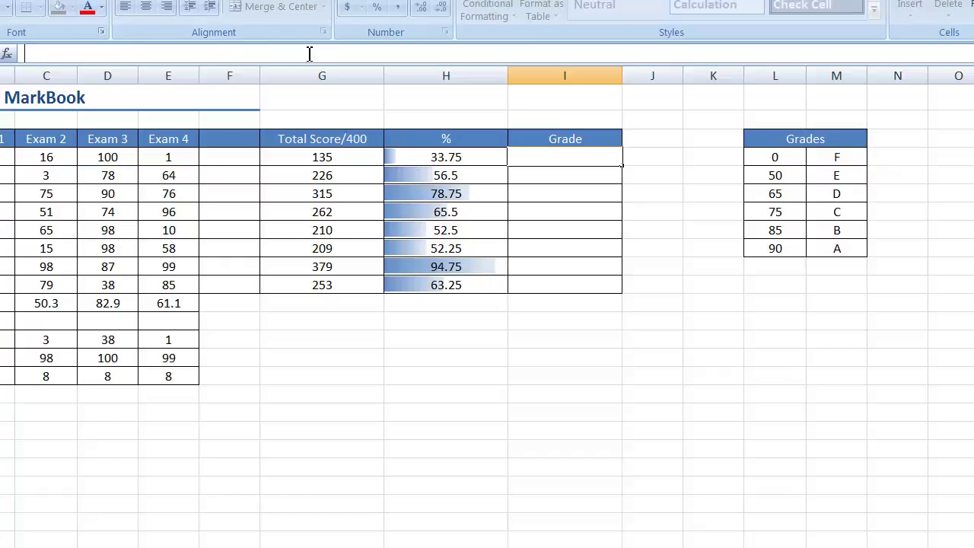
pyautogui.write('=vlo')
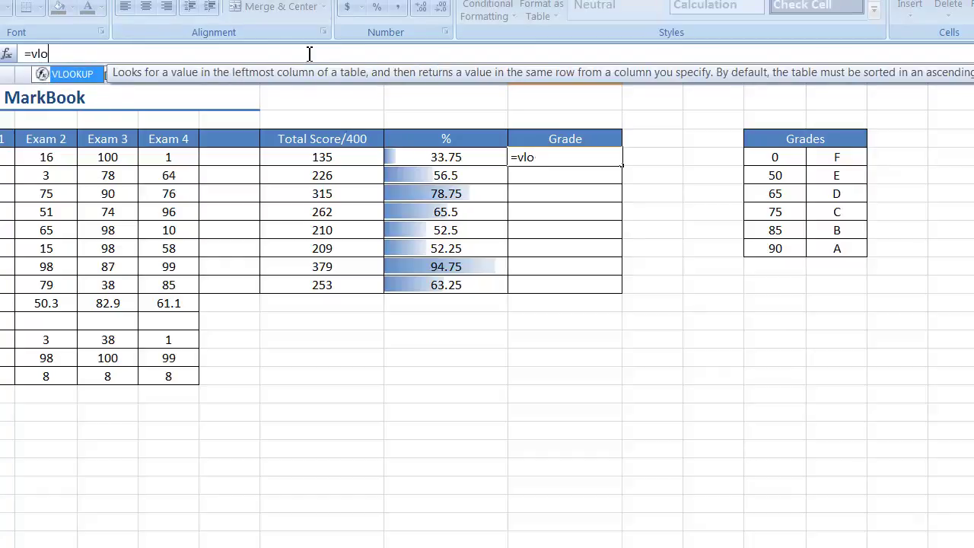
pyautogui.write('okup(')
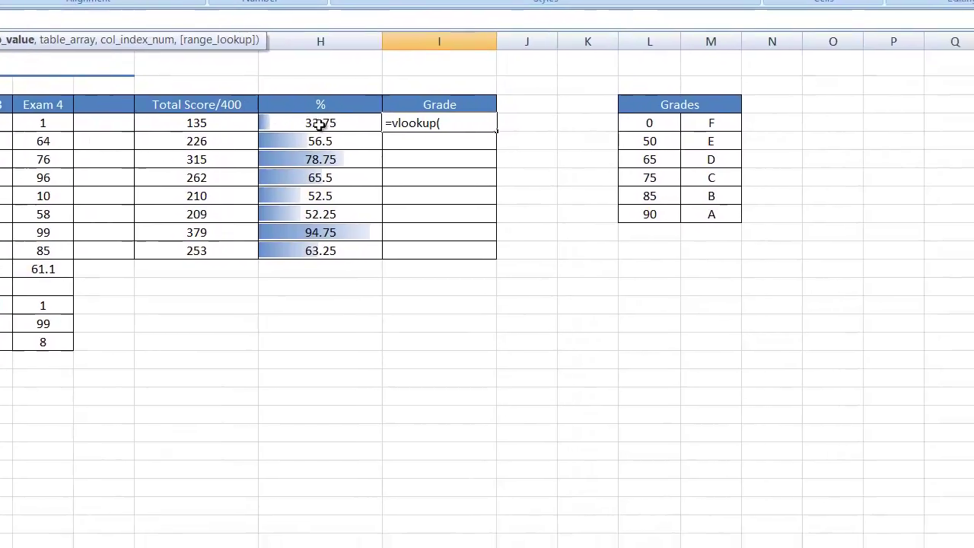
pyautogui.click(449, 156)
pyautogui.click(310, 79)
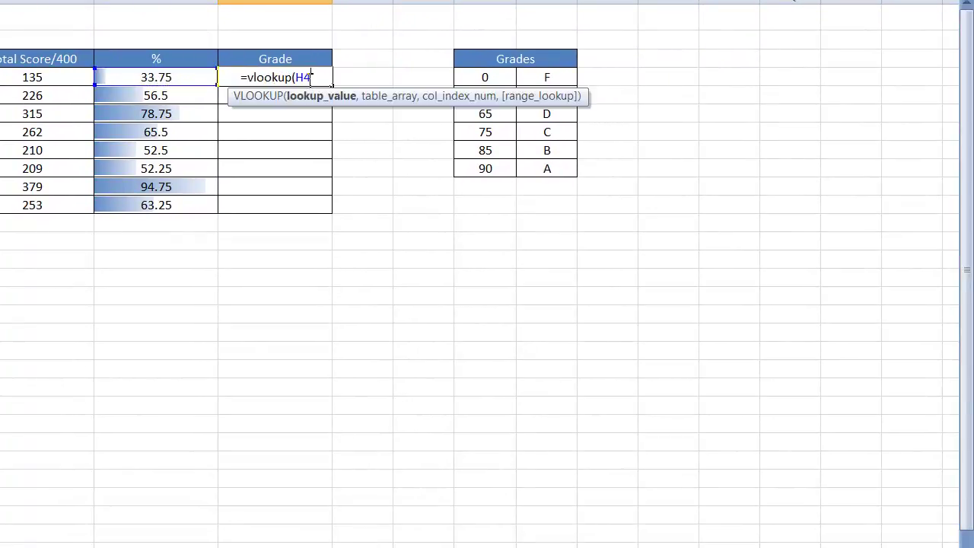
pyautogui.write(',')
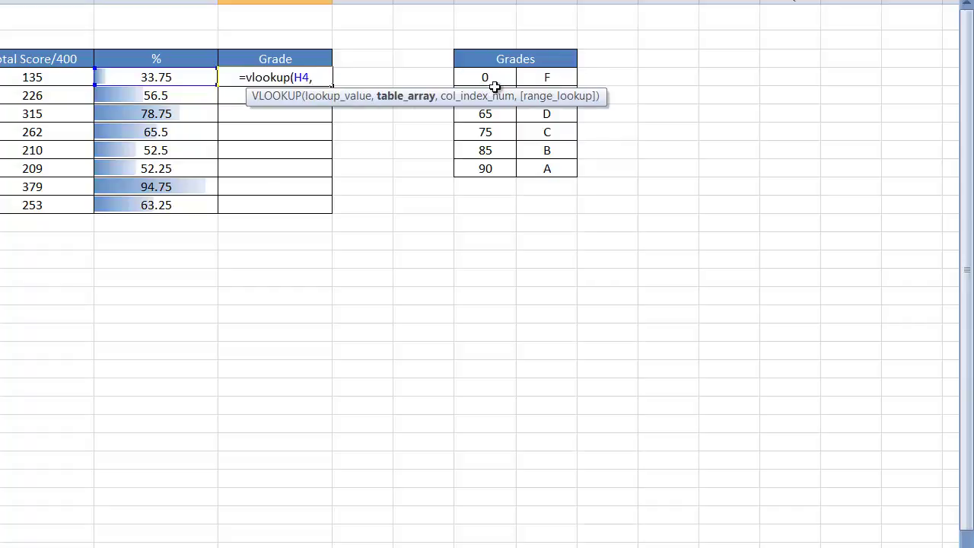
pyautogui.moveTo(494, 80); pyautogui.dragTo(566, 165)
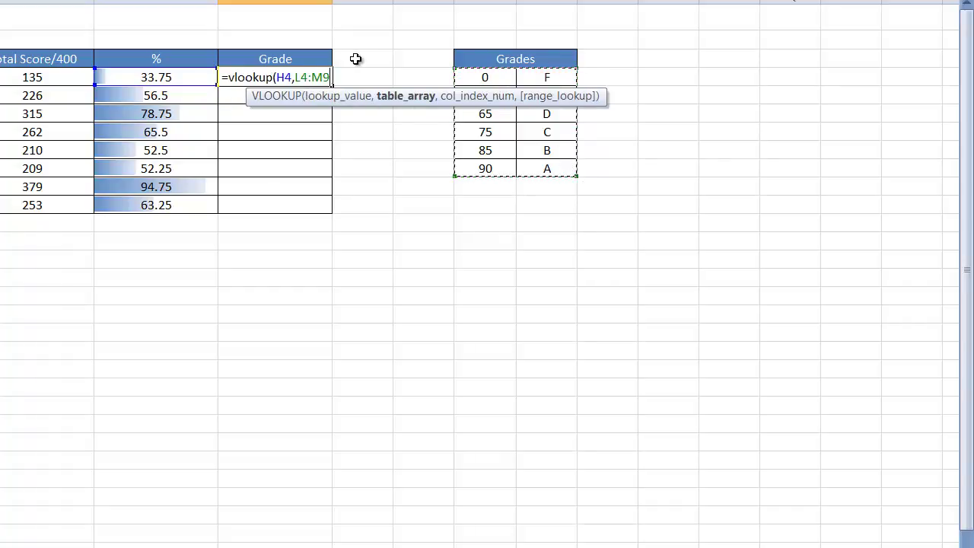
pyautogui.click(324, 77)
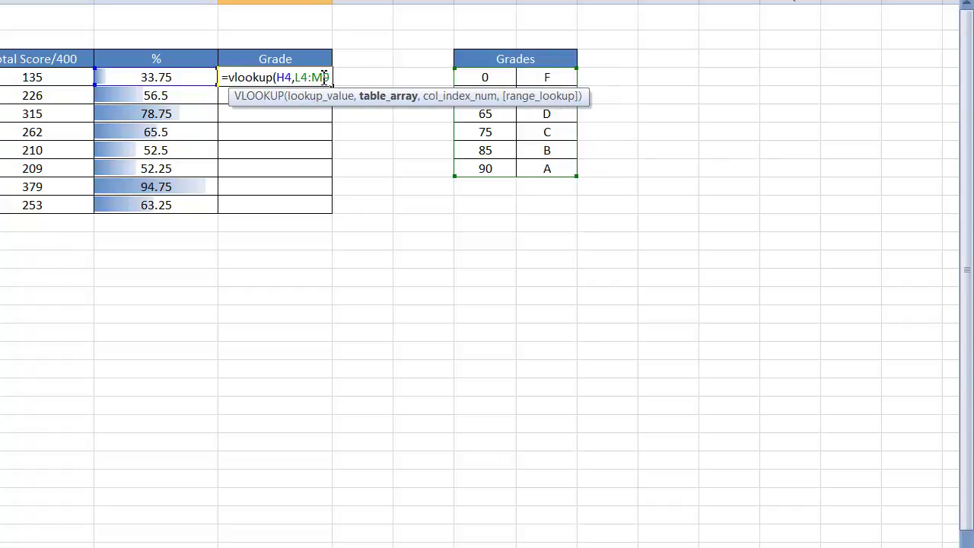
pyautogui.write(',2')
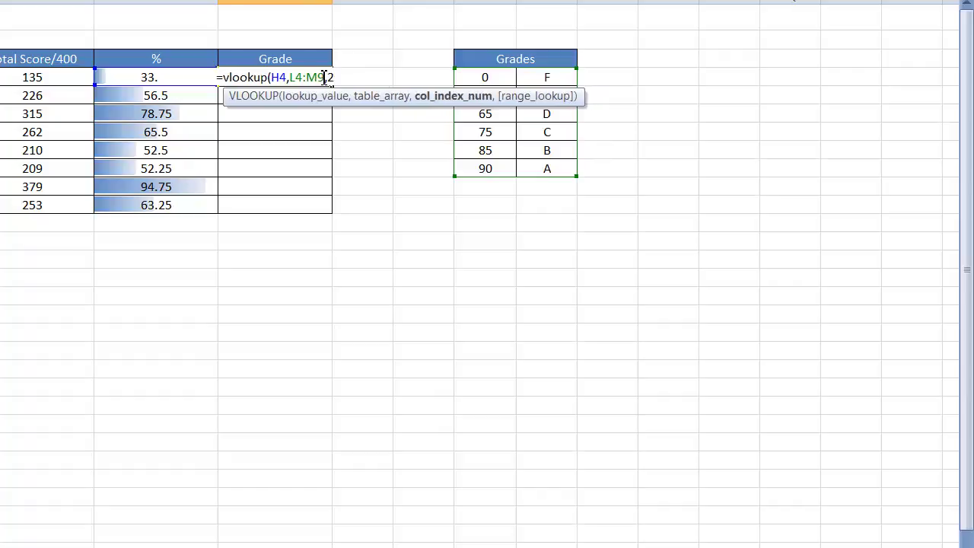
pyautogui.write(')')
pyautogui.press('Return')
pyautogui.click(299, 77)
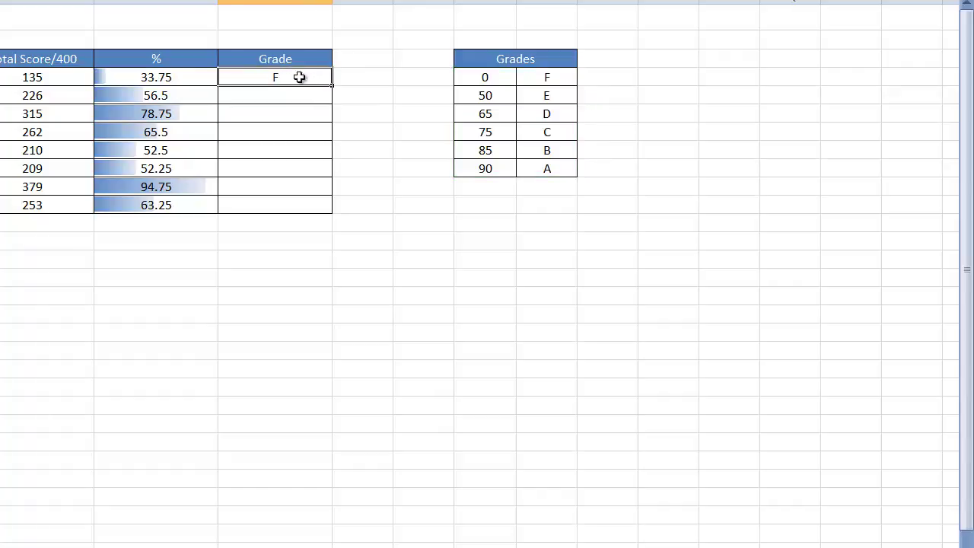
pyautogui.moveTo(331, 86); pyautogui.dragTo(327, 210)
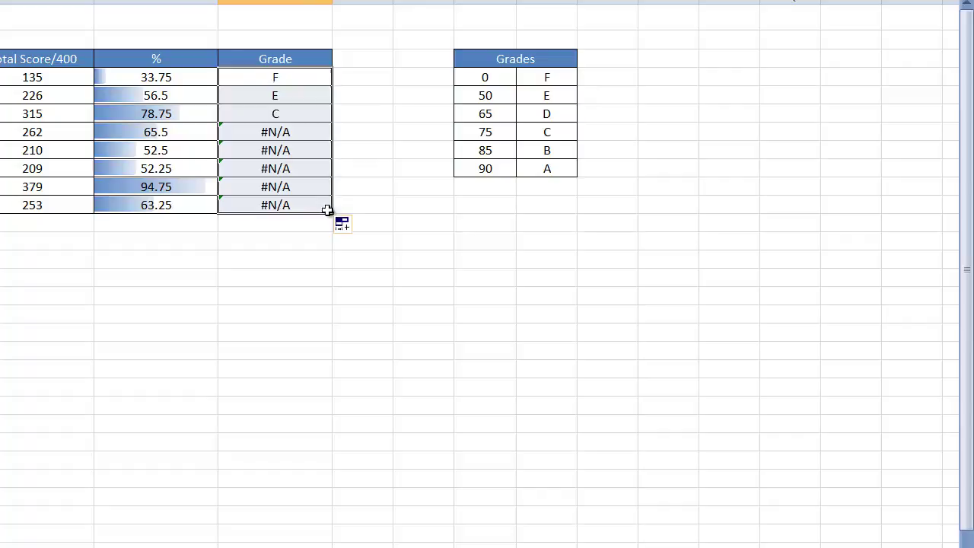
# Correct the lookup ranges of the grade formulas in I5 and I6 so both cover the Grades table L4:M9
pyautogui.click(296, 99)
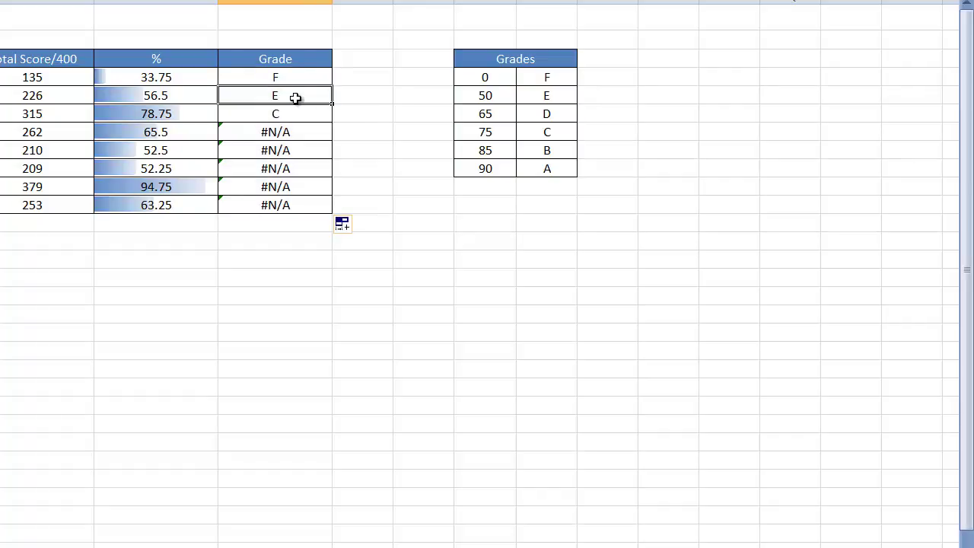
pyautogui.doubleClick(295, 97)
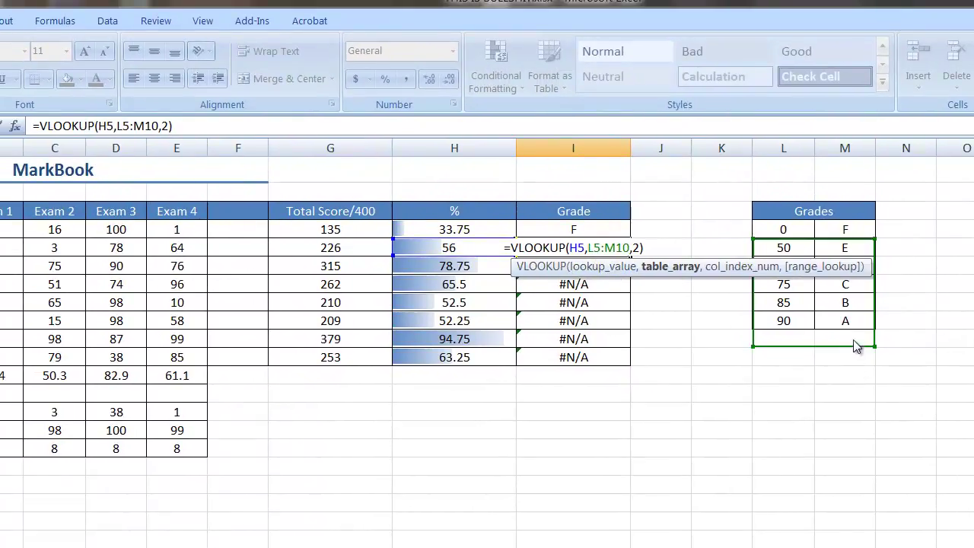
pyautogui.moveTo(852, 349); pyautogui.dragTo(859, 320)
pyautogui.click(601, 291)
pyautogui.click(592, 267)
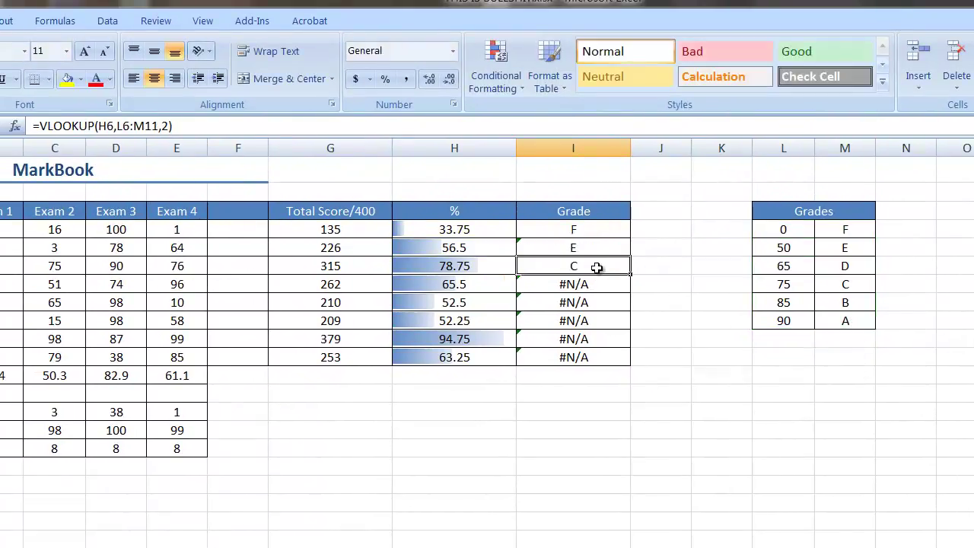
pyautogui.doubleClick(591, 266)
pyautogui.moveTo(837, 366); pyautogui.dragTo(832, 330)
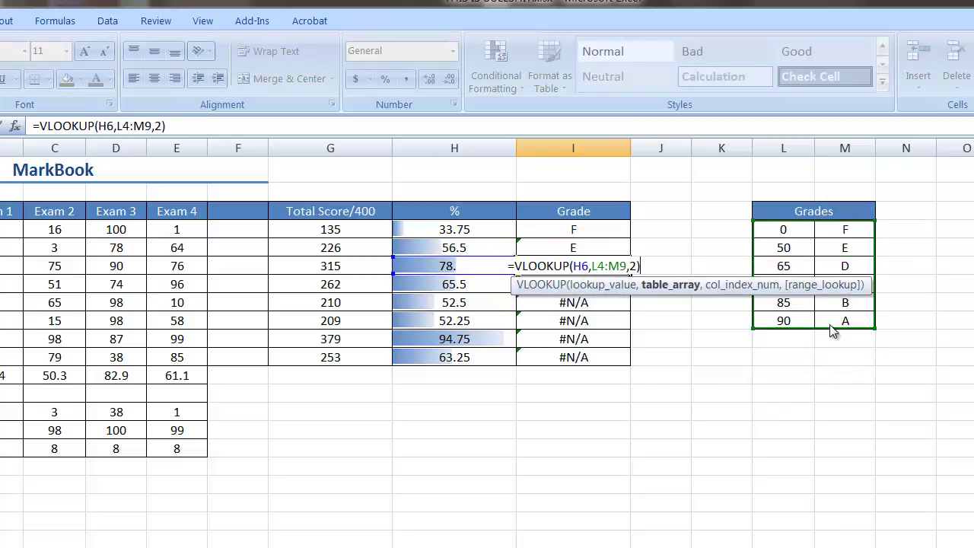
pyautogui.click(610, 303)
# Replace the lookup range in the I7 grade formula with L4:M9, making it =VLOOKUP(H7,L4:M9,2)
pyautogui.click(607, 283)
pyautogui.doubleClick(606, 283)
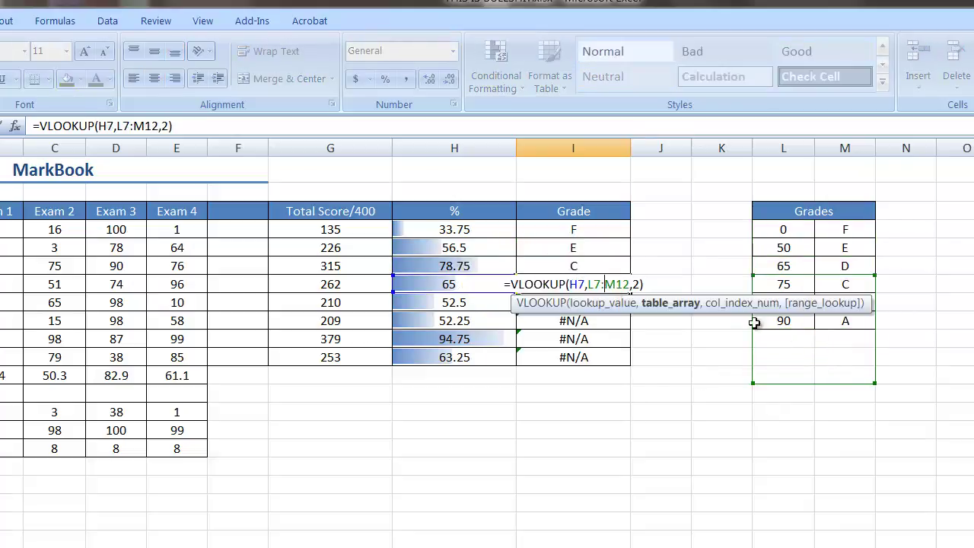
pyautogui.moveTo(841, 380); pyautogui.dragTo(829, 308)
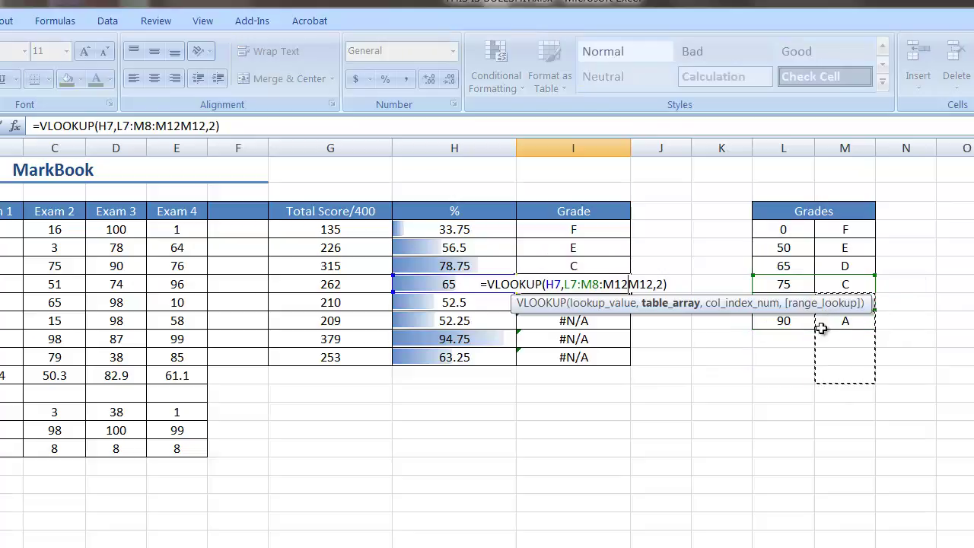
pyautogui.click(787, 357)
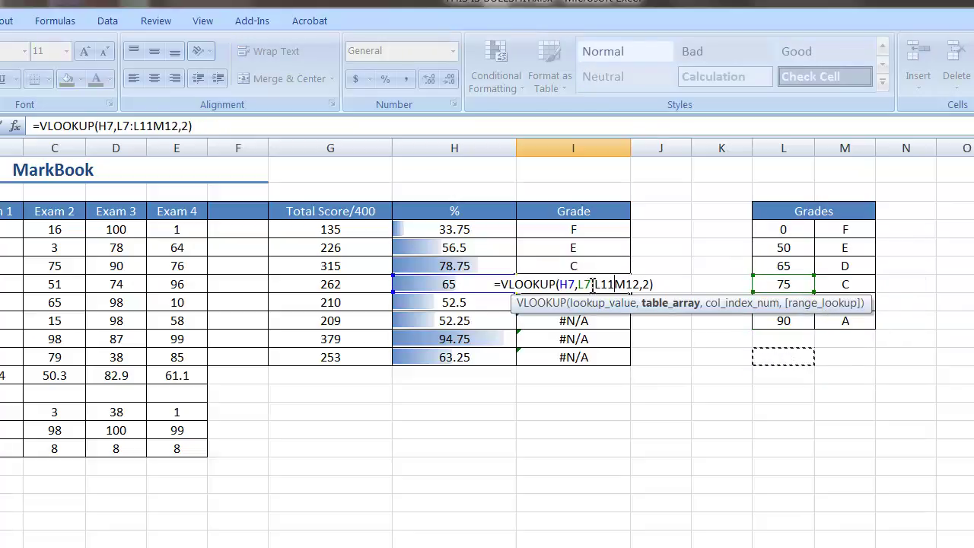
pyautogui.moveTo(579, 285); pyautogui.dragTo(620, 286)
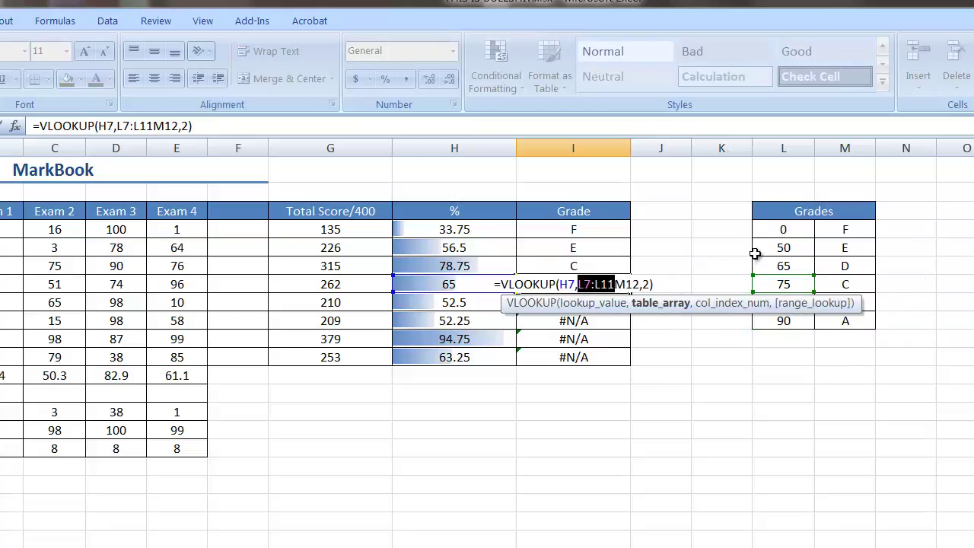
pyautogui.moveTo(641, 283); pyautogui.dragTo(579, 284)
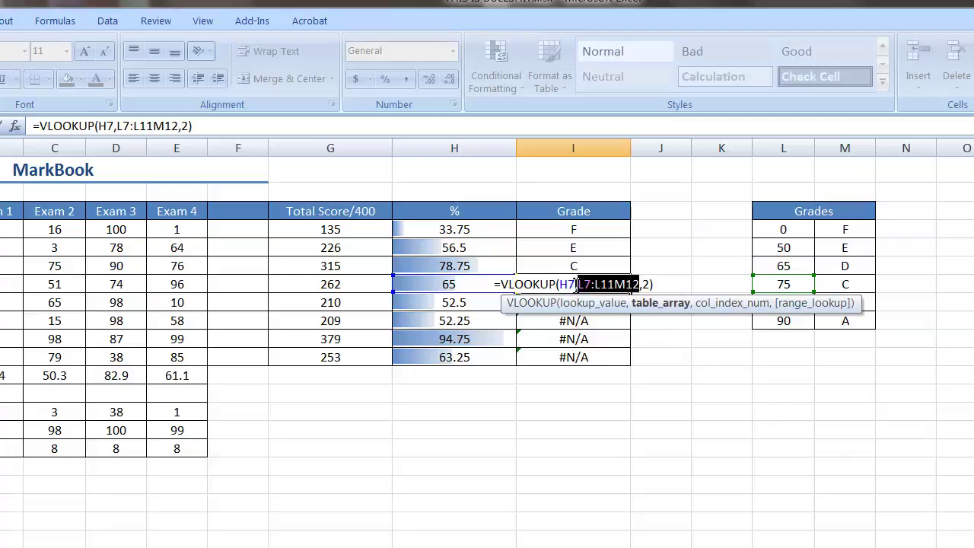
pyautogui.moveTo(777, 230); pyautogui.dragTo(868, 324)
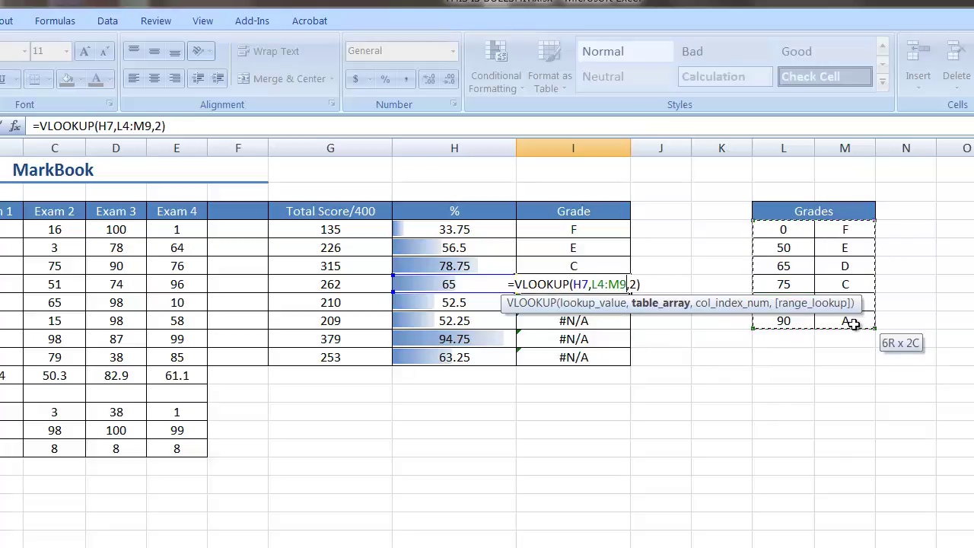
pyautogui.click(700, 375)
pyautogui.moveTo(782, 231); pyautogui.dragTo(863, 319)
pyautogui.press('Return')
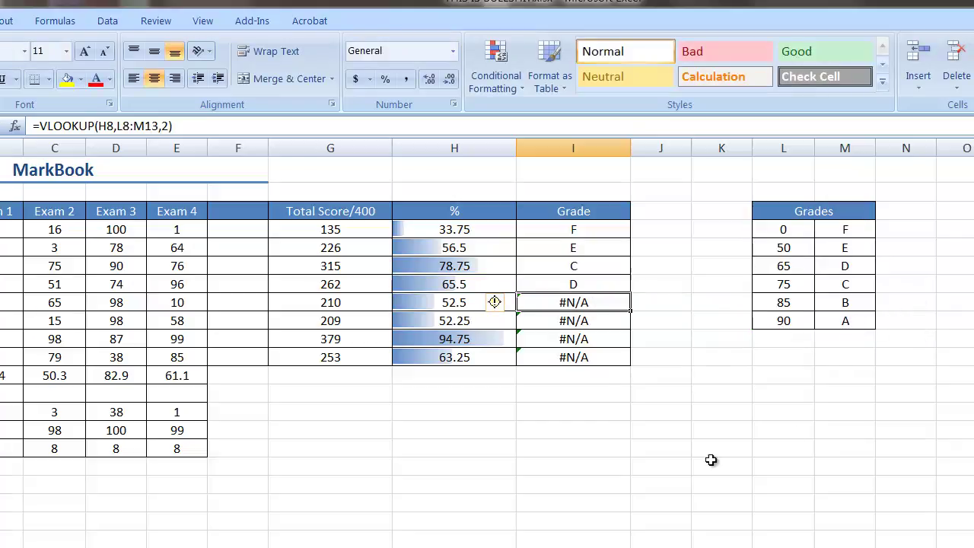
# Change the lookup range to L4:M9 in the grade formulas of cells I8 and I9
pyautogui.doubleClick(609, 302)
pyautogui.moveTo(880, 373); pyautogui.dragTo(818, 302)
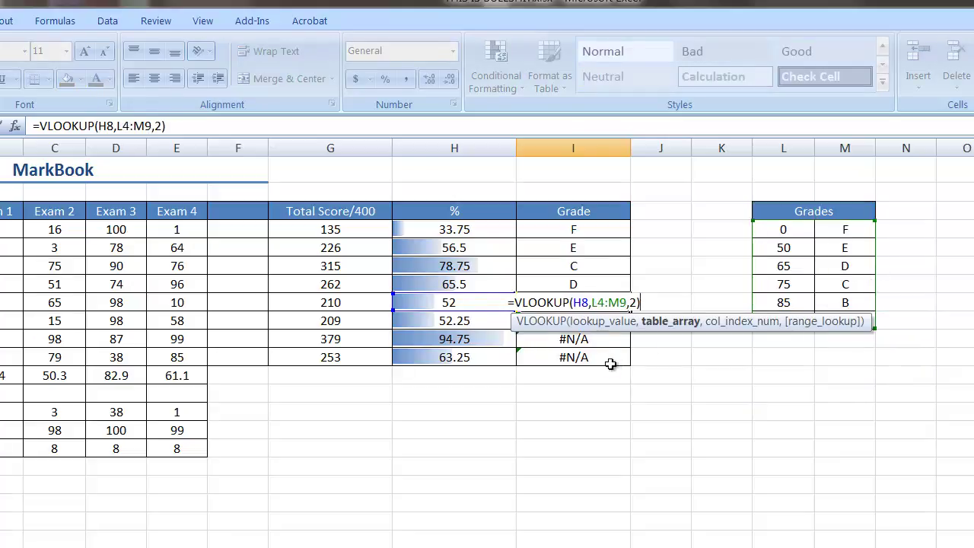
pyautogui.press('Return')
pyautogui.doubleClick(625, 323)
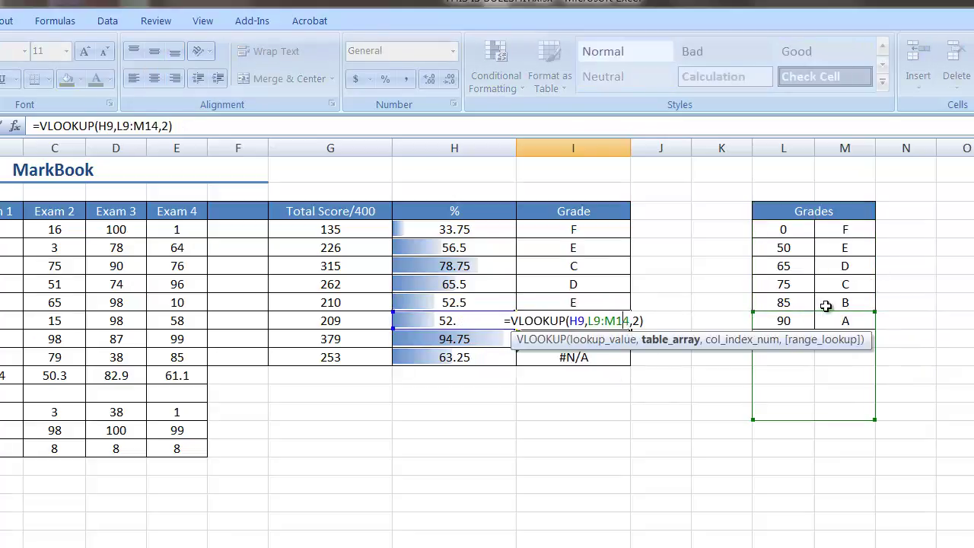
pyautogui.moveTo(877, 366); pyautogui.dragTo(866, 295)
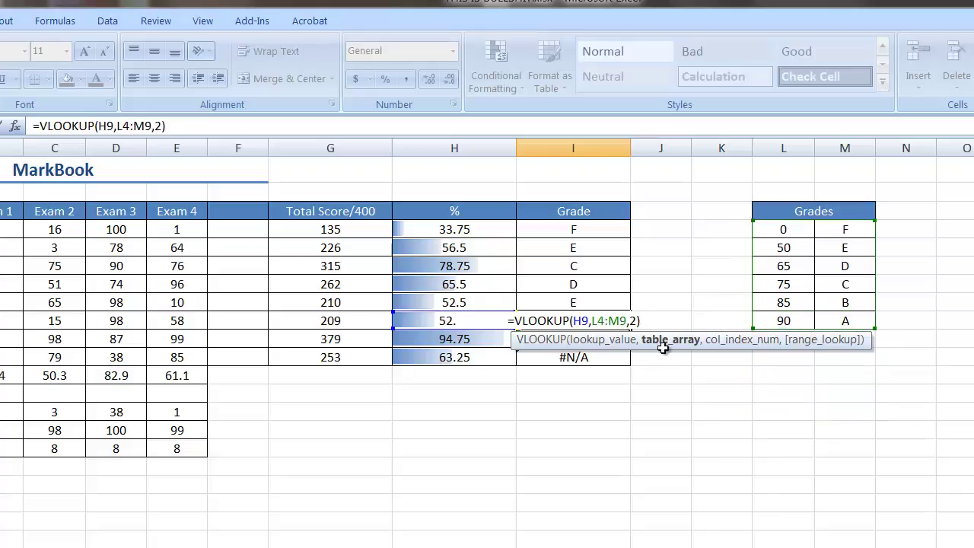
pyautogui.click(597, 378)
# Move the lookup ranges of the last two grade formulas, I10 and I11, up onto the Grades table L4:M9
pyautogui.doubleClick(601, 344)
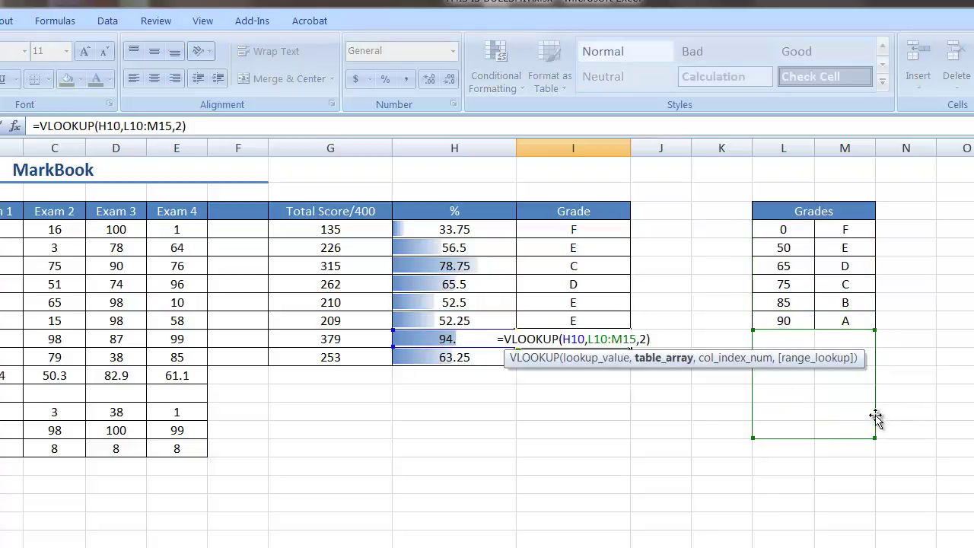
pyautogui.moveTo(876, 419); pyautogui.dragTo(876, 311)
pyautogui.click(661, 448)
pyautogui.click(609, 357)
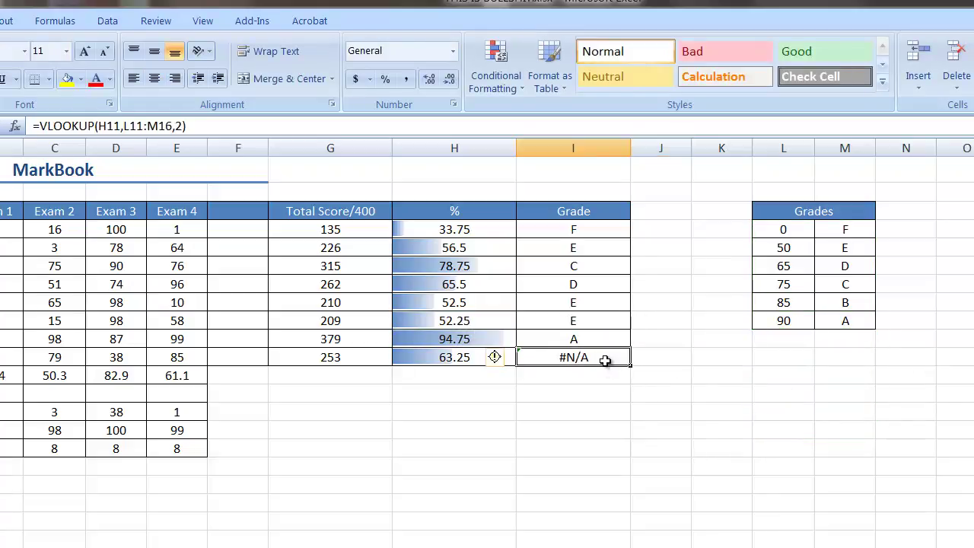
pyautogui.doubleClick(609, 357)
pyautogui.moveTo(876, 418); pyautogui.dragTo(872, 287)
pyautogui.click(860, 502)
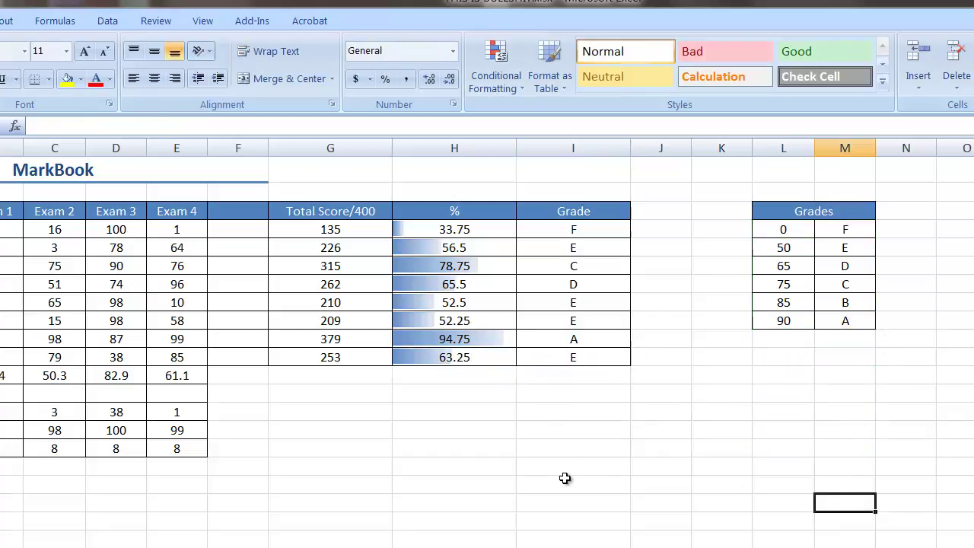
pyautogui.click(566, 481)
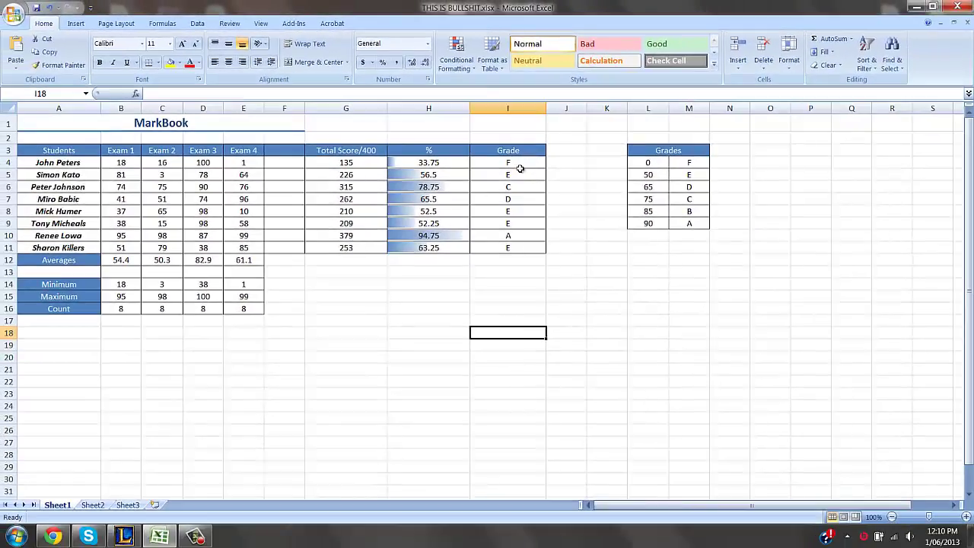
pyautogui.moveTo(520, 168); pyautogui.dragTo(525, 247)
pyautogui.click(540, 332)
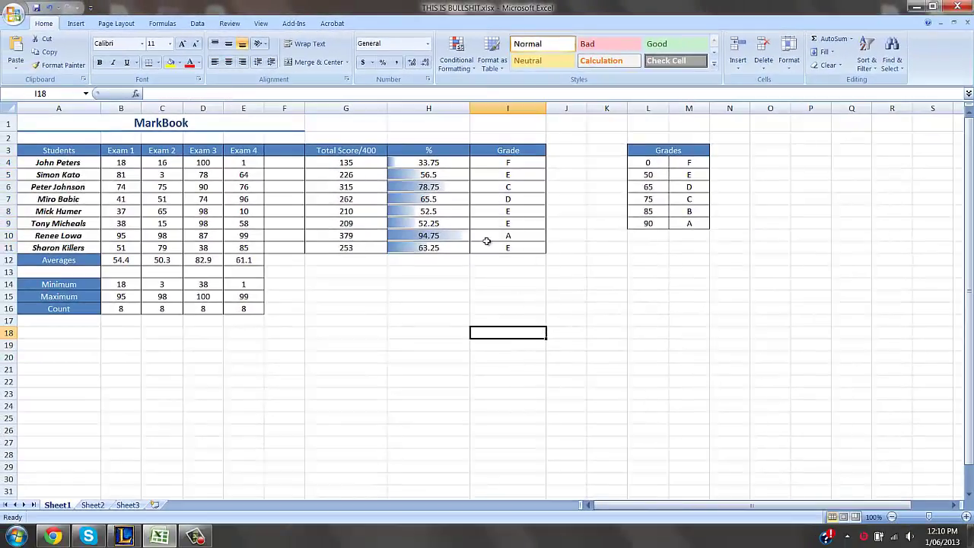
# Open the VLOOKUP formula in I4 for review and undo its accidental replacement with a reference to J1
pyautogui.click(526, 162)
pyautogui.click(291, 93)
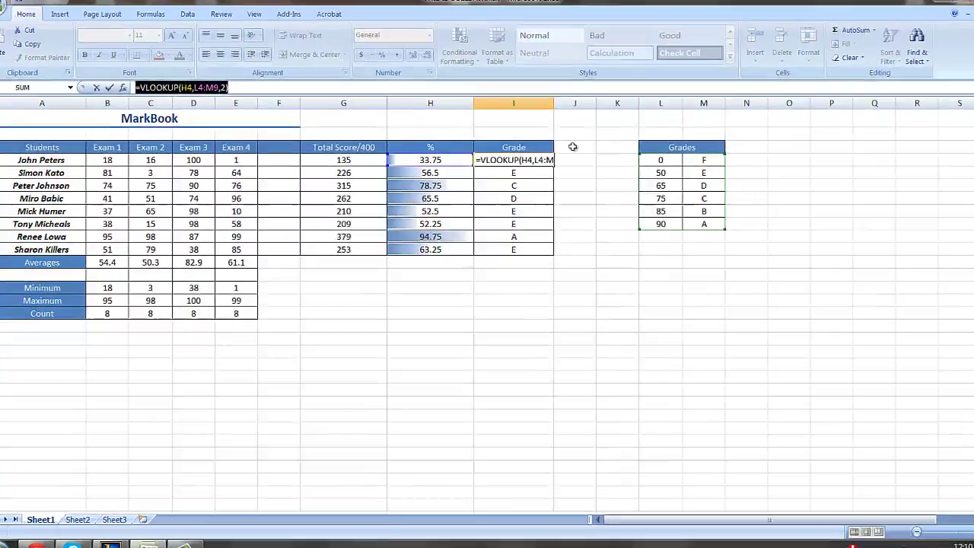
pyautogui.click(567, 150)
pyautogui.click(679, 286)
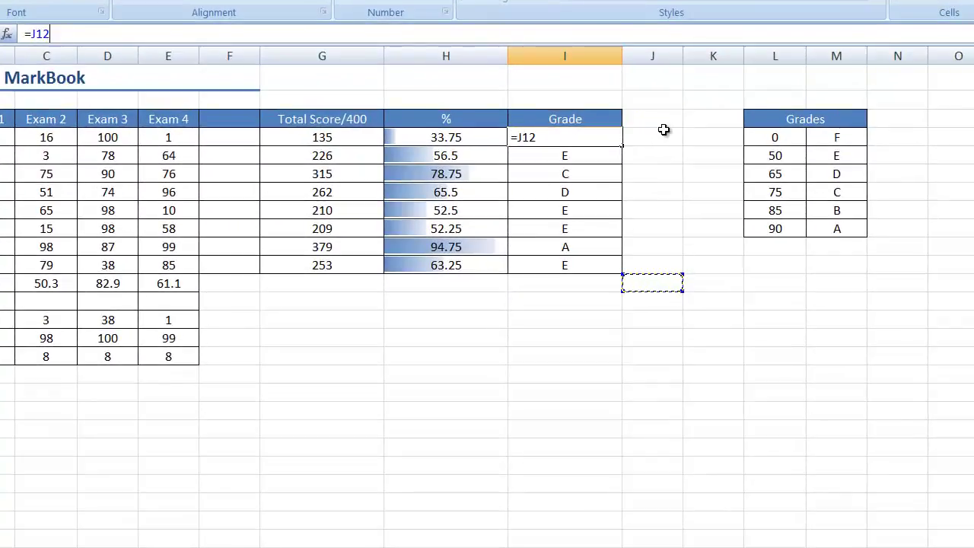
pyautogui.click(646, 98)
pyautogui.click(680, 68)
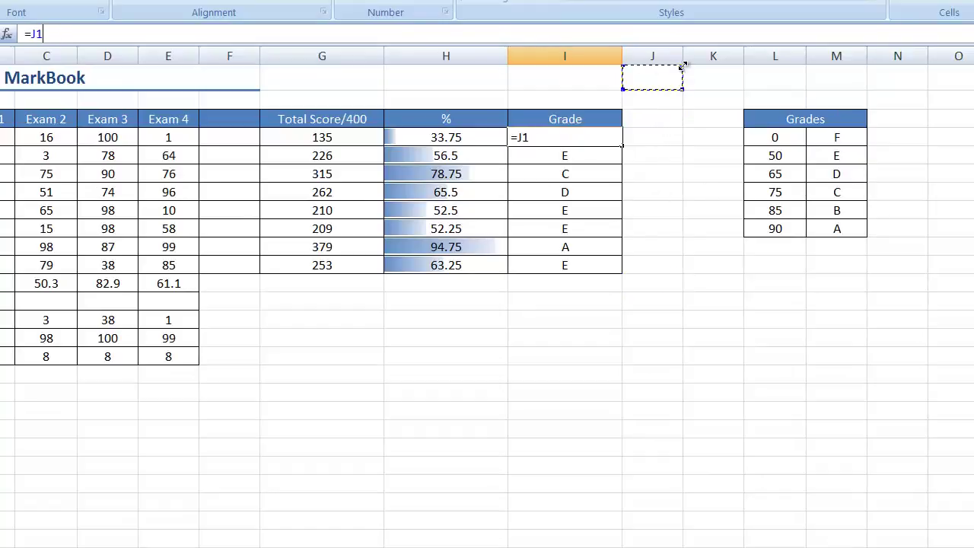
pyautogui.press('Return')
pyautogui.click(613, 413)
pyautogui.hotkey('ctrl', 'z')
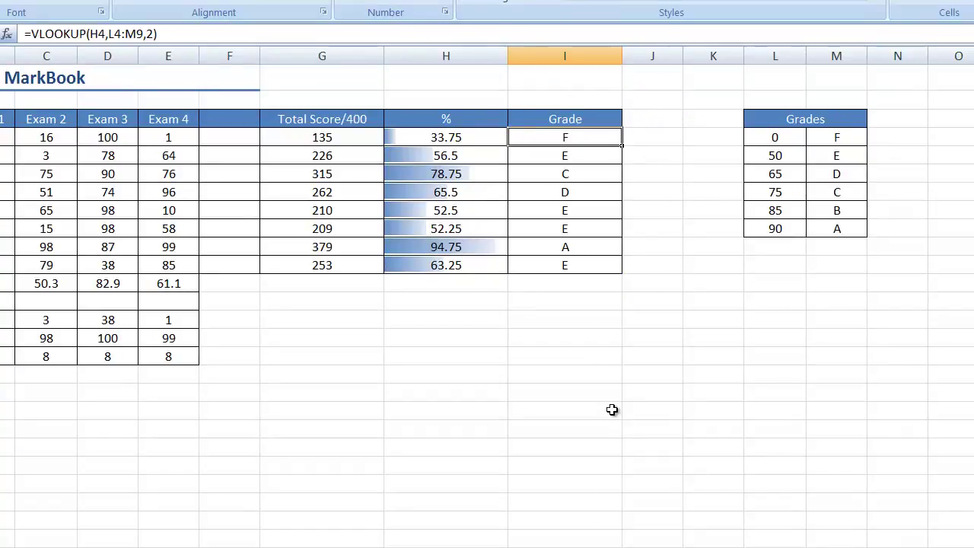
pyautogui.click(644, 122)
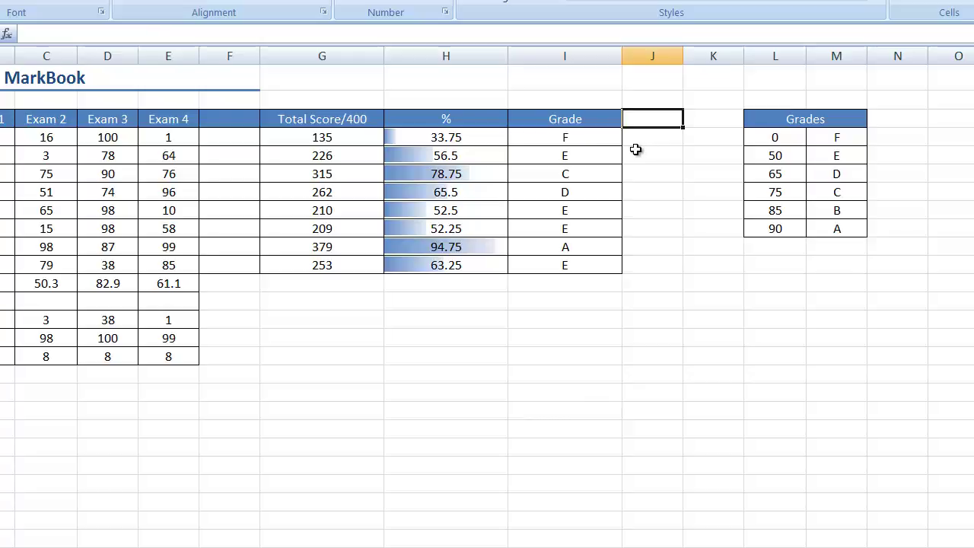
pyautogui.click(636, 138)
pyautogui.moveTo(648, 122); pyautogui.dragTo(650, 263)
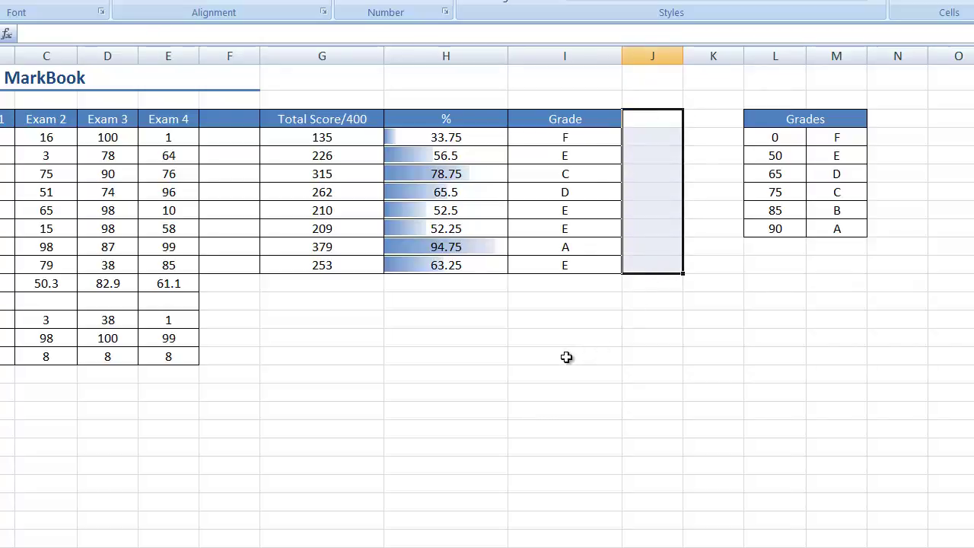
pyautogui.click(653, 123)
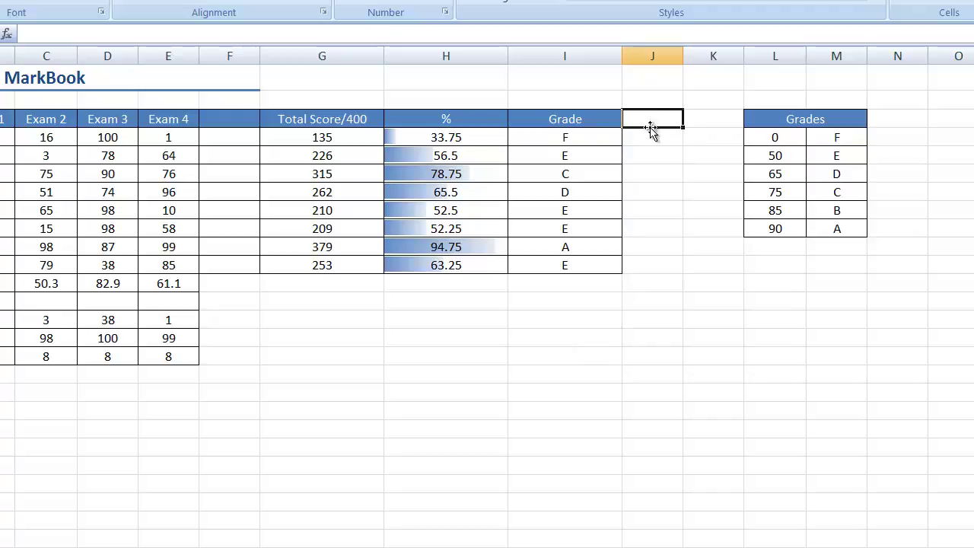
pyautogui.write('COm')
# Copy the formatted Grade header from I3 into J3 and widen column J to roughly three times its width
pyautogui.click(618, 121)
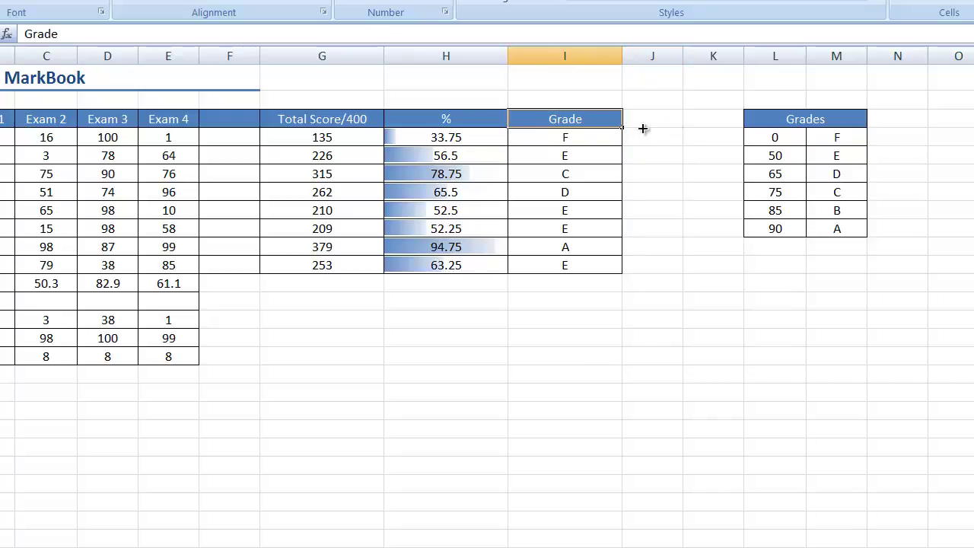
pyautogui.moveTo(623, 127); pyautogui.dragTo(677, 119)
pyautogui.click(675, 120)
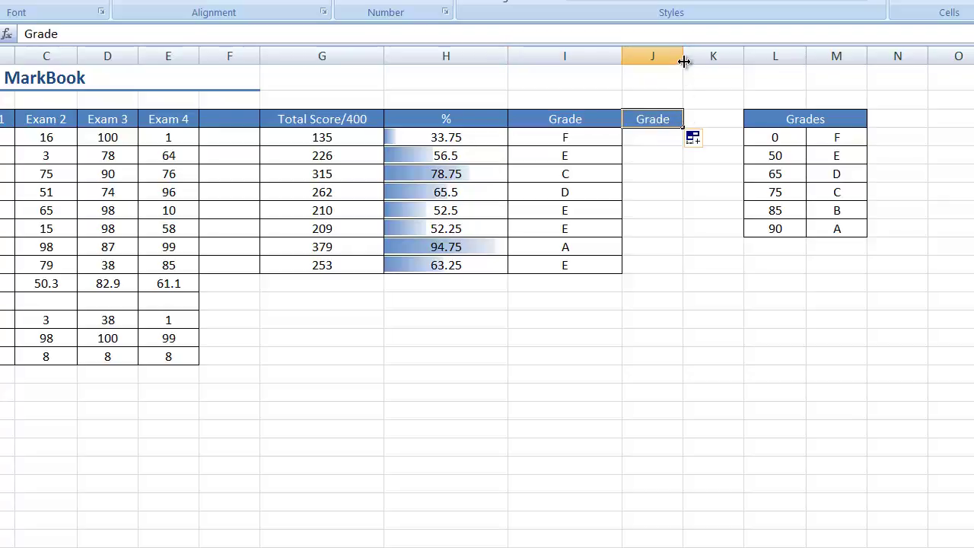
pyautogui.moveTo(683, 57); pyautogui.dragTo(822, 58)
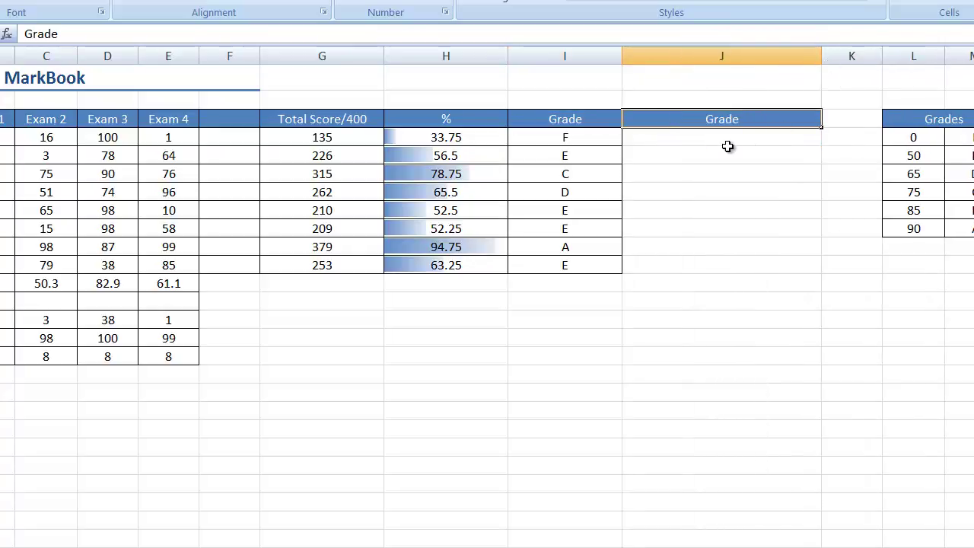
# Replace the copied header text in J3 with Comments
pyautogui.write('C')
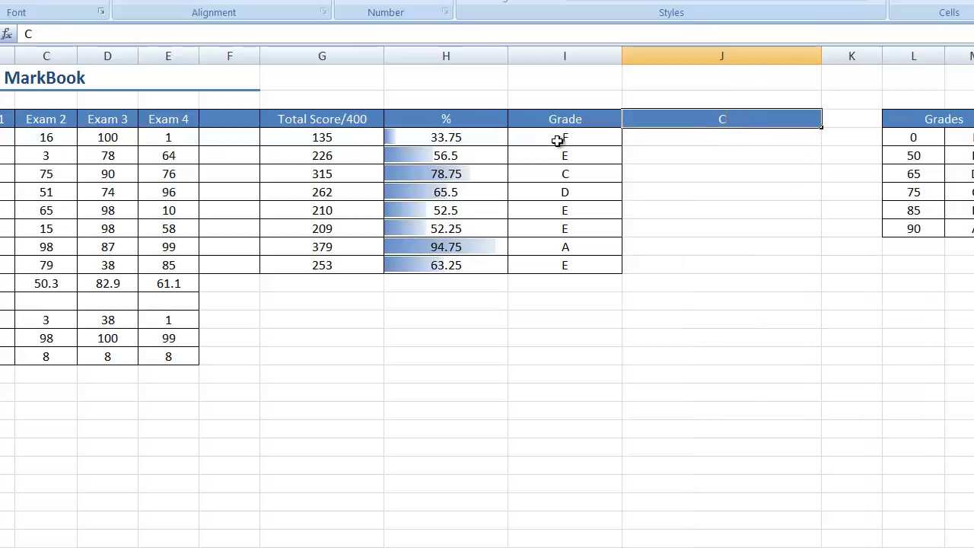
pyautogui.write('omments')
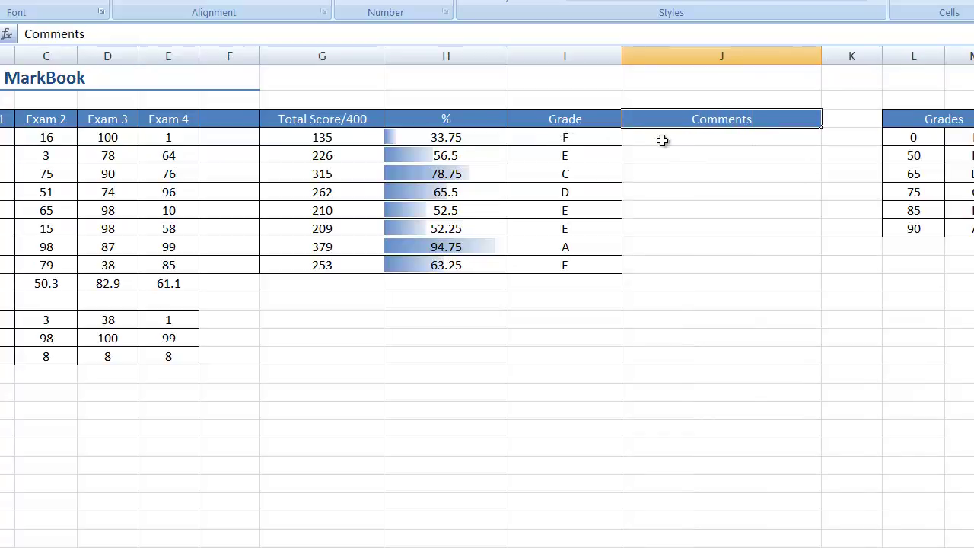
pyautogui.press('Return')
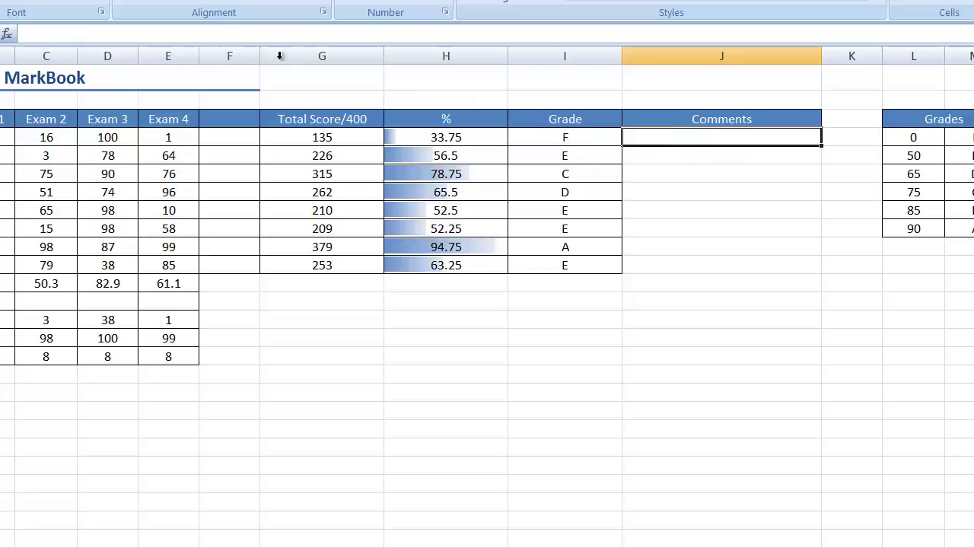
# Enter the formula =IF(H4>50,"PASS") in J4, the first cell under Comments, accepting the proposed correction of its missing closing characters
pyautogui.click(247, 37)
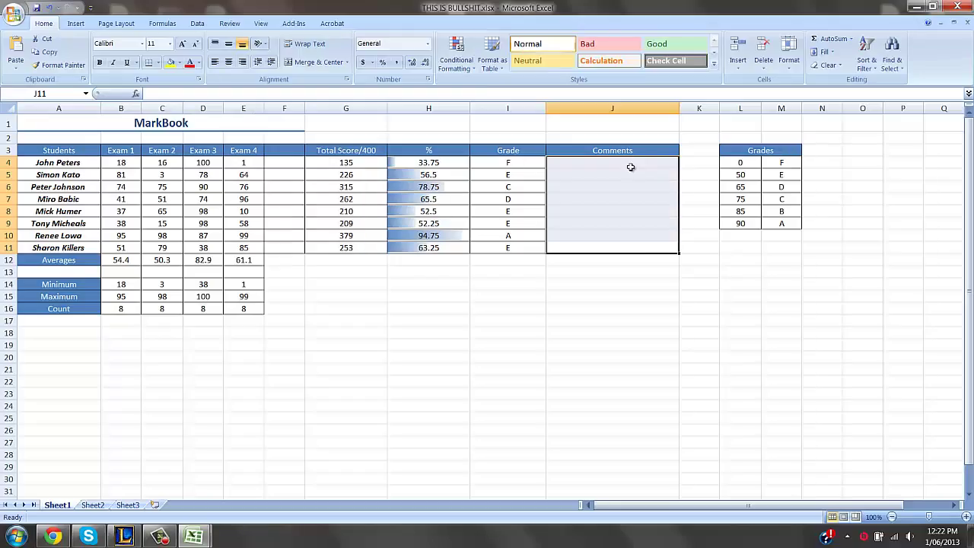
pyautogui.click(631, 166)
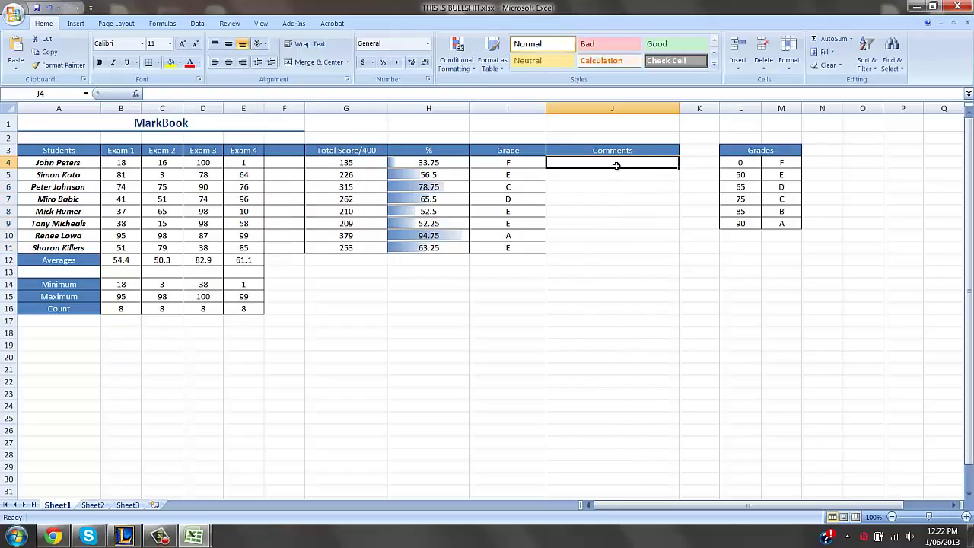
pyautogui.click(346, 95)
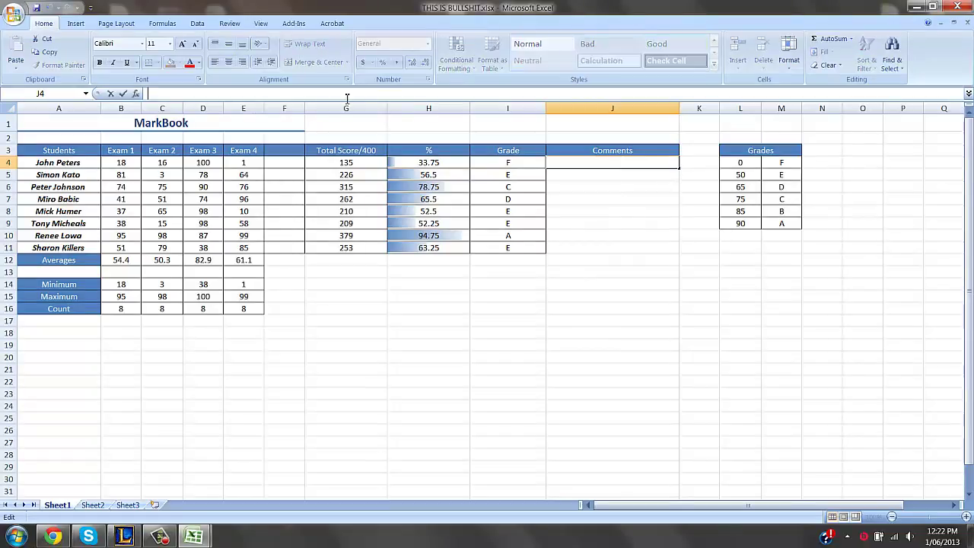
pyautogui.write('=if')
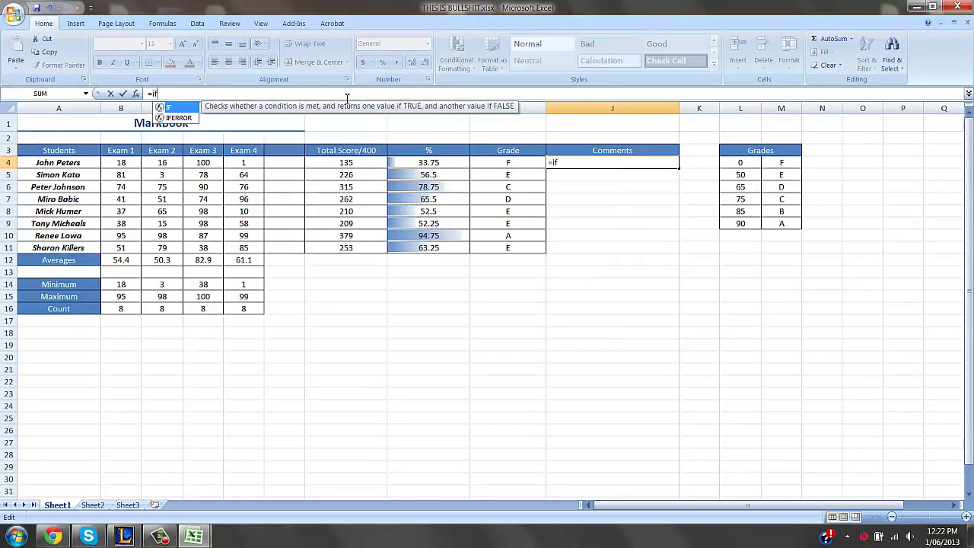
pyautogui.write(')')
pyautogui.press('BackSpace')
pyautogui.write('(')
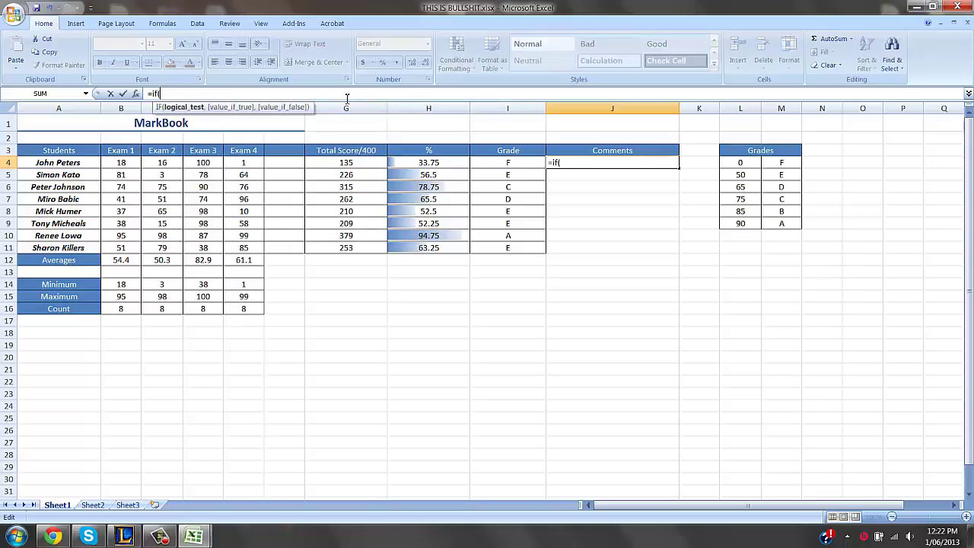
pyautogui.click(442, 162)
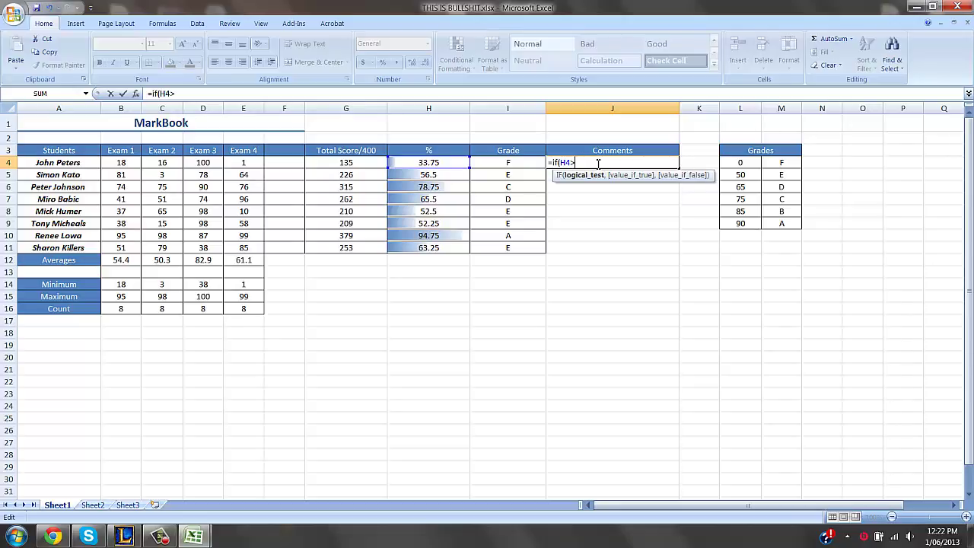
pyautogui.write('>50,"PASS')
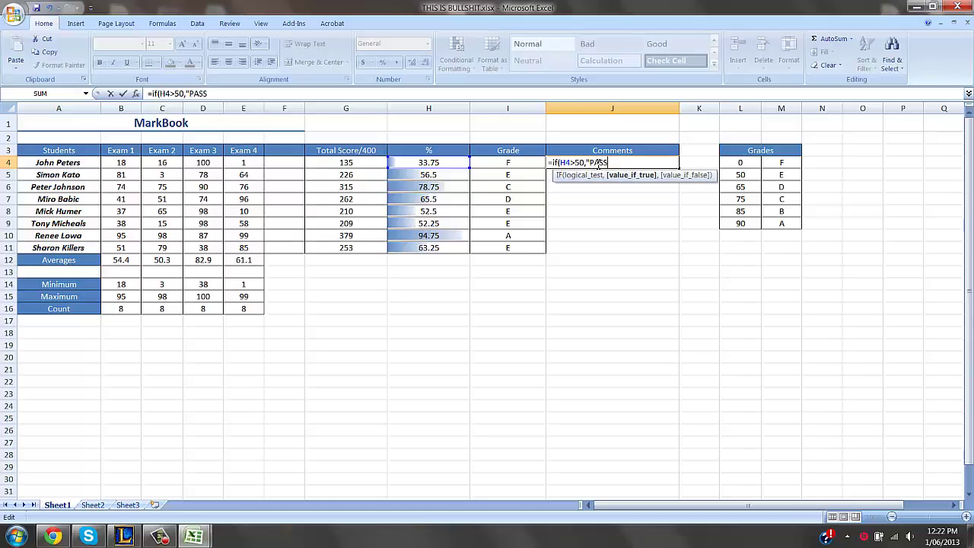
pyautogui.press('Return')
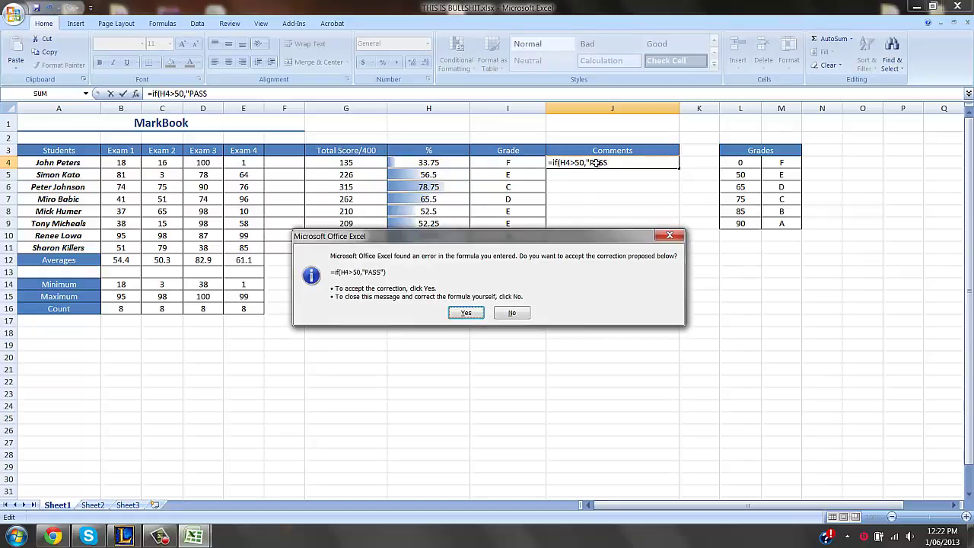
pyautogui.press('Return')
# Extend the J4 formula with "FAIL" as the value if false, making it =IF(H4>50,"PASS","FAIL")
pyautogui.click(613, 162)
pyautogui.press('F2')
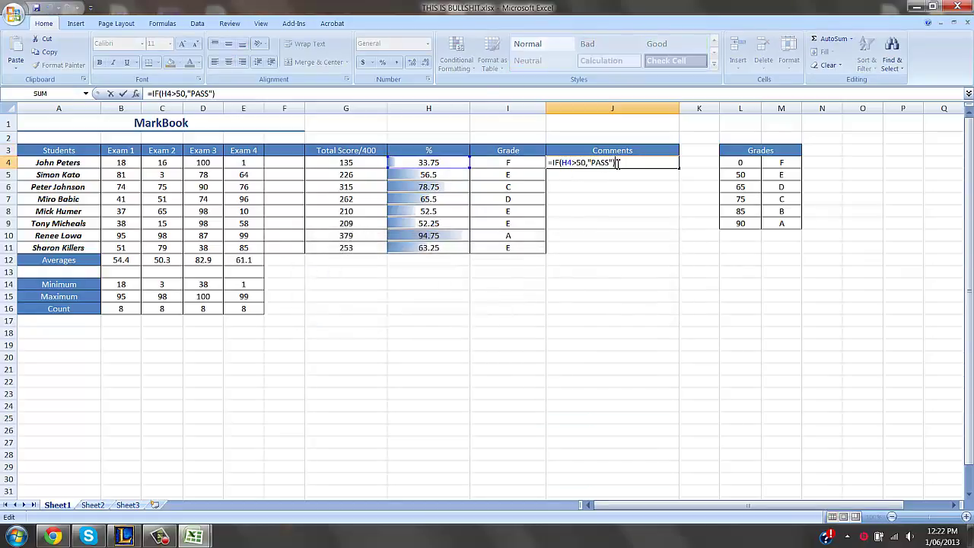
pyautogui.press('BackSpace')
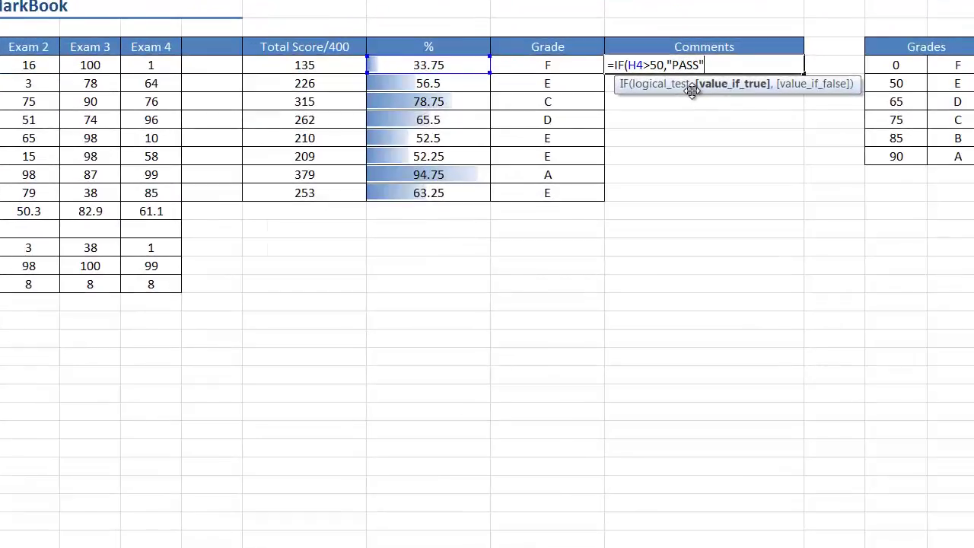
pyautogui.write(',"FAIL')
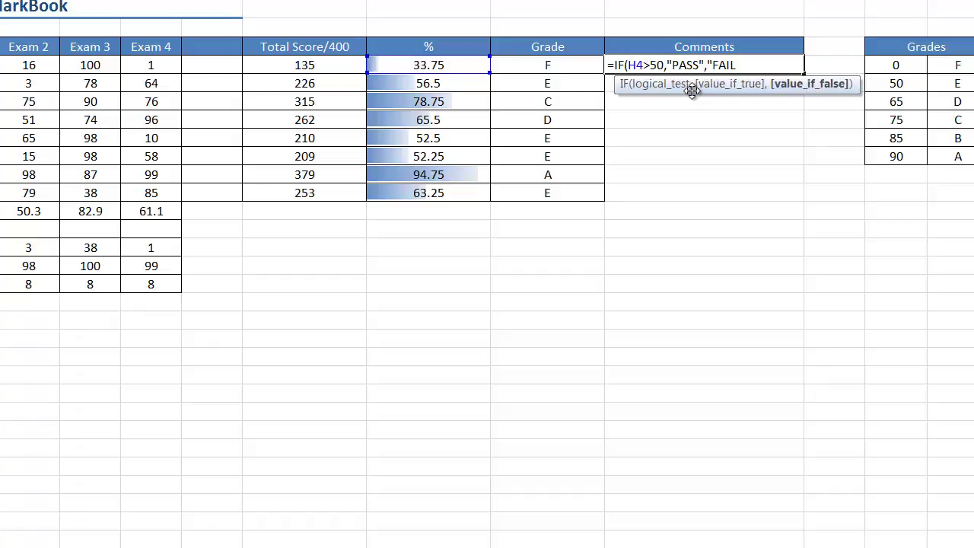
pyautogui.press('Return')
# Fill the pass/fail formula from J4 down to J11 for all students
pyautogui.click(767, 63)
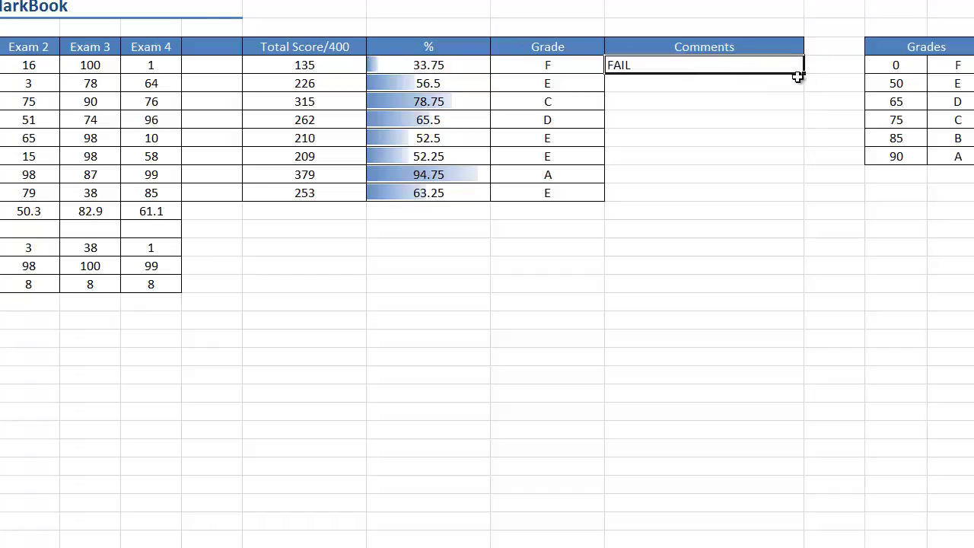
pyautogui.moveTo(803, 73); pyautogui.dragTo(805, 201)
pyautogui.click(750, 276)
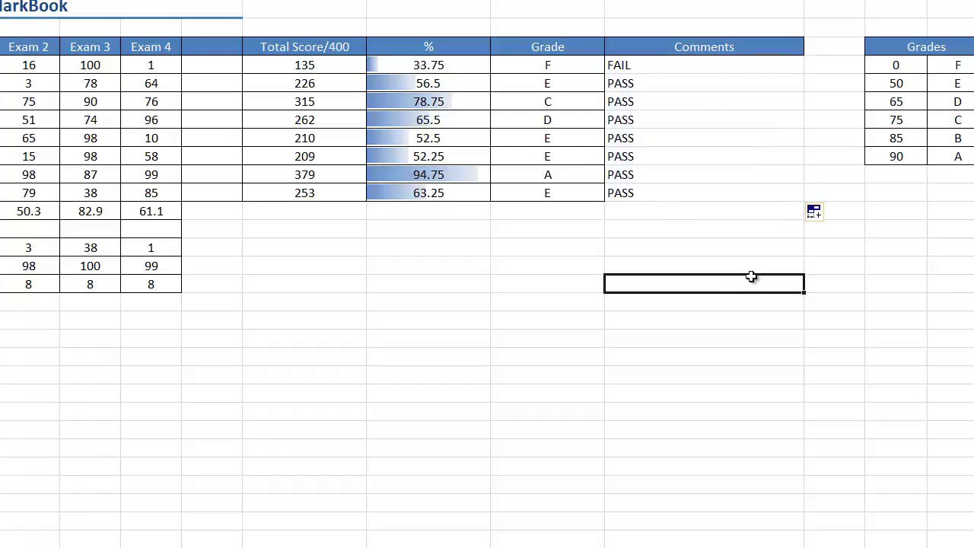
pyautogui.click(665, 174)
pyautogui.click(629, 99)
pyautogui.click(428, 284)
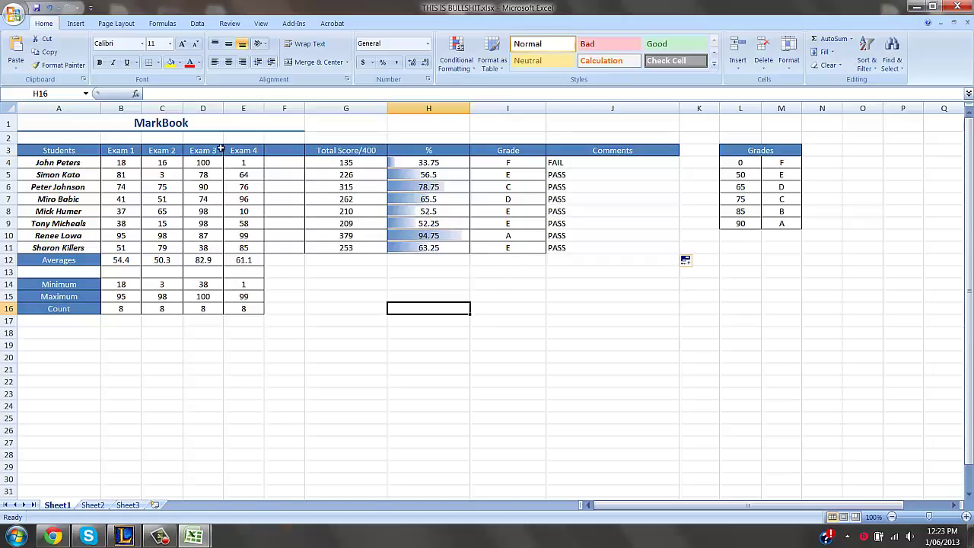
pyautogui.moveTo(55, 149); pyautogui.dragTo(604, 161)
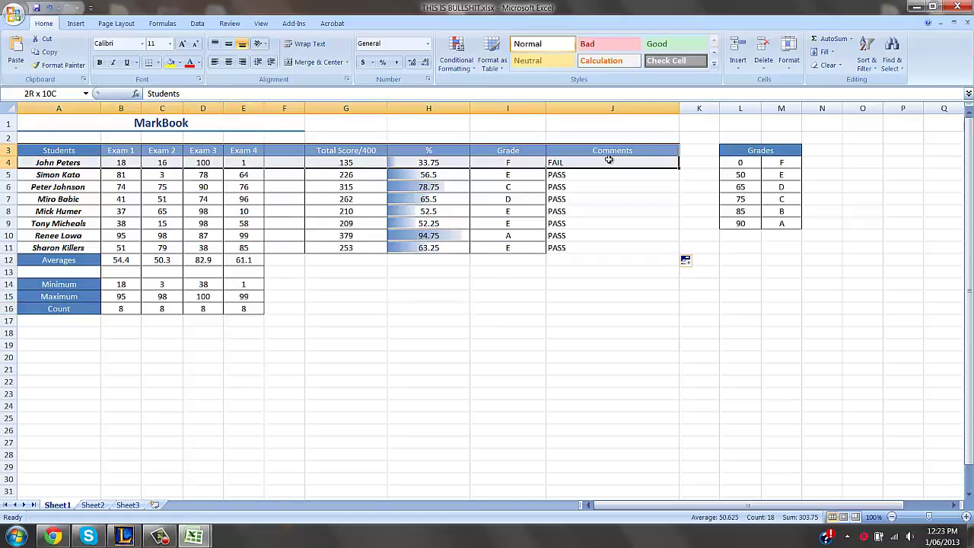
pyautogui.click(221, 163)
pyautogui.click(228, 346)
pyautogui.moveTo(64, 150); pyautogui.dragTo(609, 162)
pyautogui.click(58, 223)
# Reset the exam scores B4:E11 to the Normal style and highlight values less than 50 with Light Red Fill with Dark Red Text
pyautogui.moveTo(121, 164); pyautogui.dragTo(250, 246)
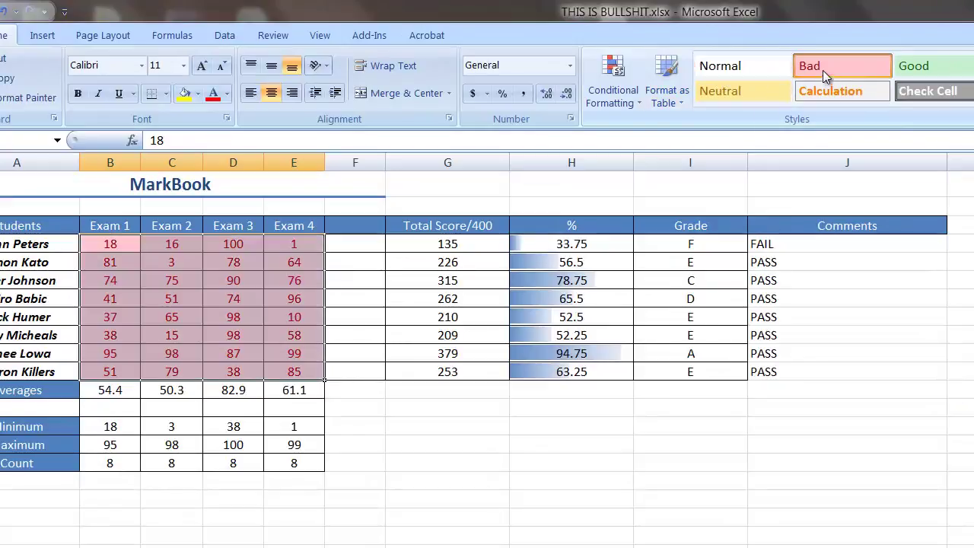
pyautogui.click(715, 67)
pyautogui.click(642, 100)
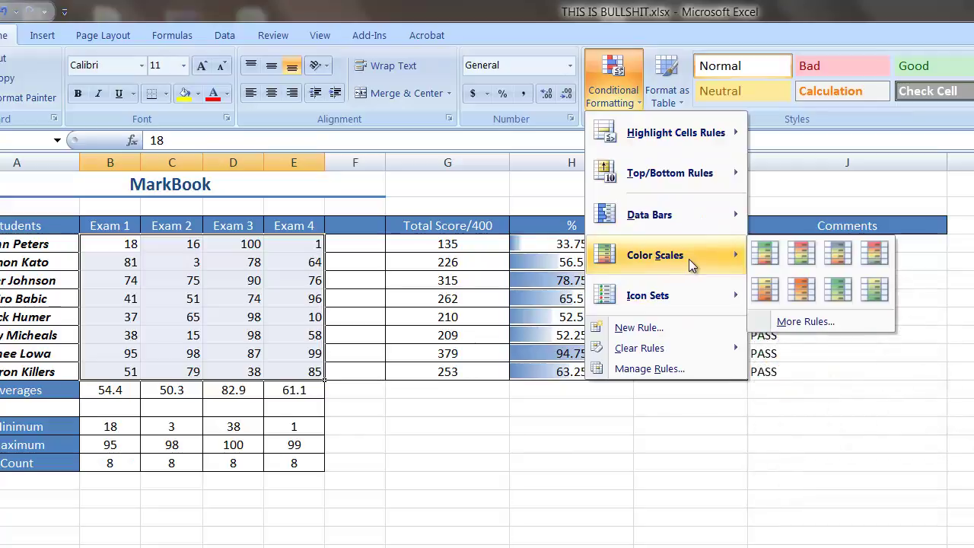
pyautogui.moveTo(717, 148)
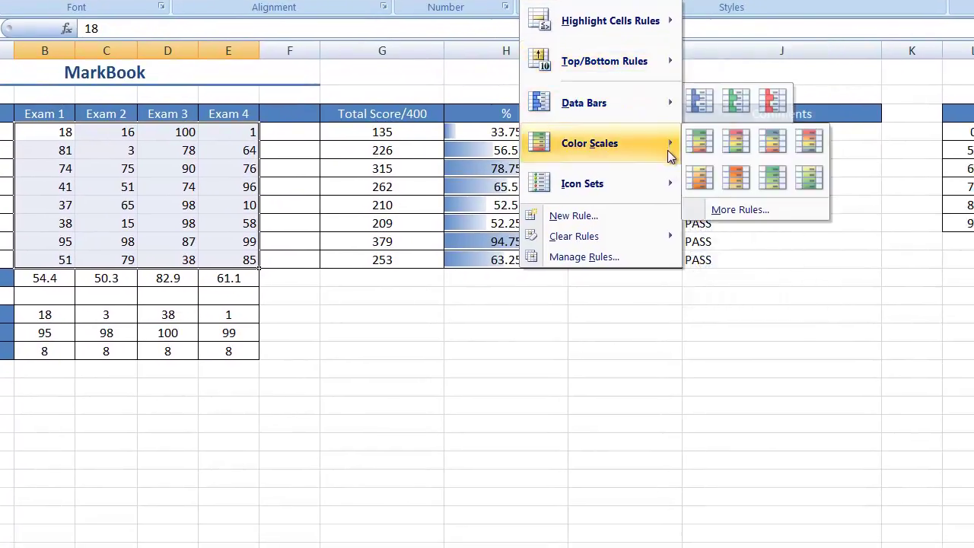
pyautogui.moveTo(666, 189)
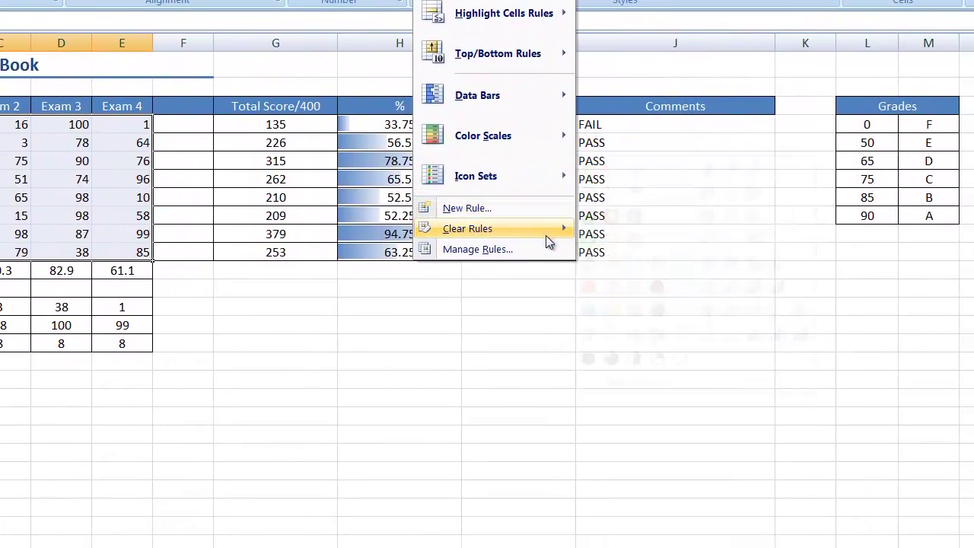
pyautogui.moveTo(652, 243)
pyautogui.moveTo(551, 18)
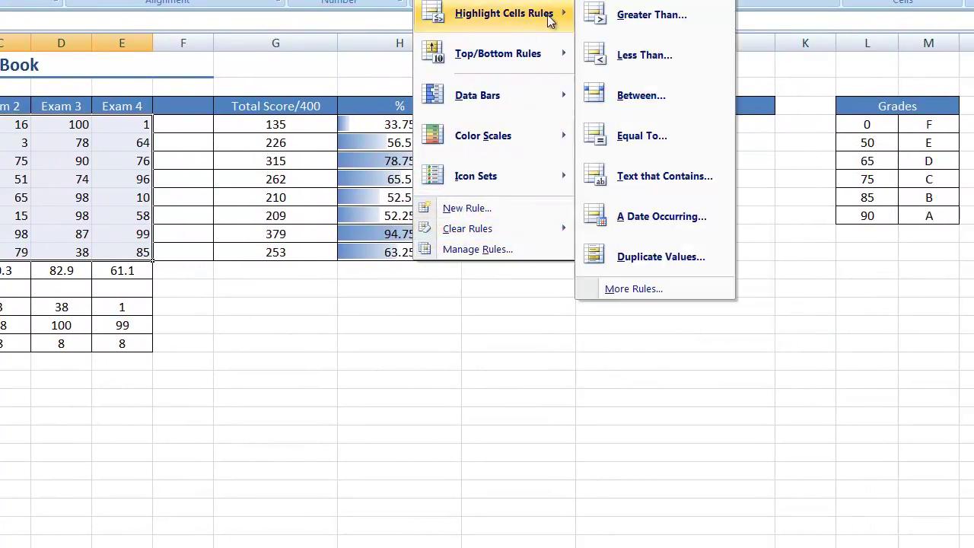
pyautogui.click(644, 55)
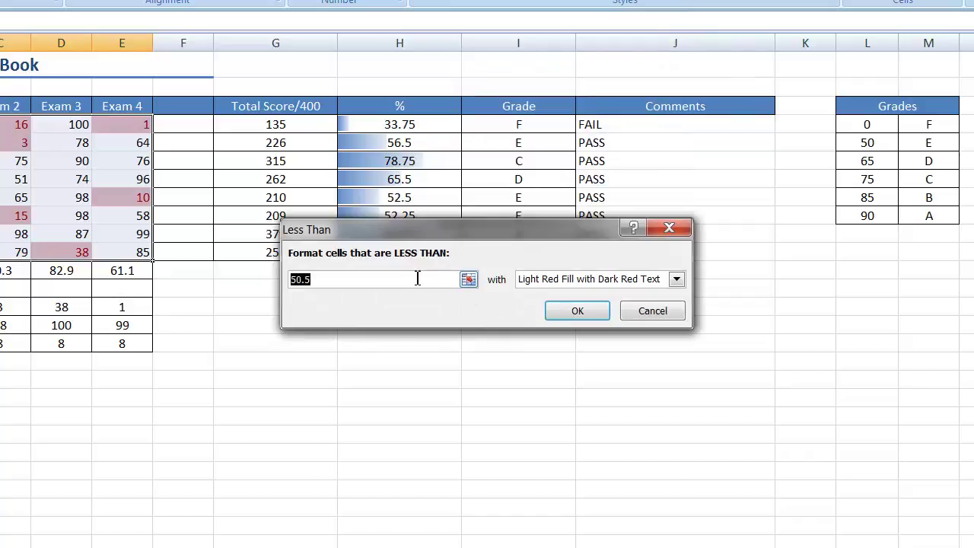
pyautogui.moveTo(383, 283); pyautogui.dragTo(168, 279)
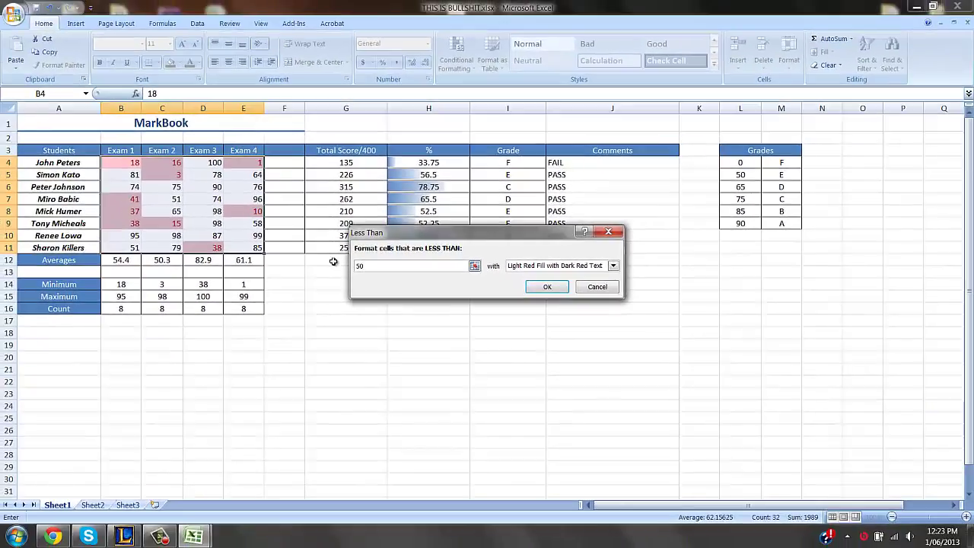
pyautogui.press('Return')
pyautogui.click(429, 333)
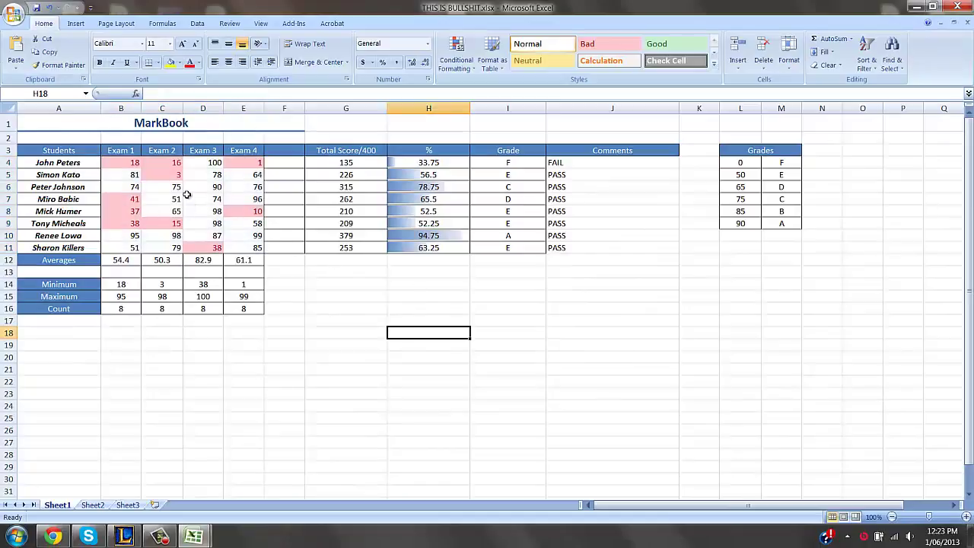
pyautogui.moveTo(176, 166); pyautogui.dragTo(175, 178)
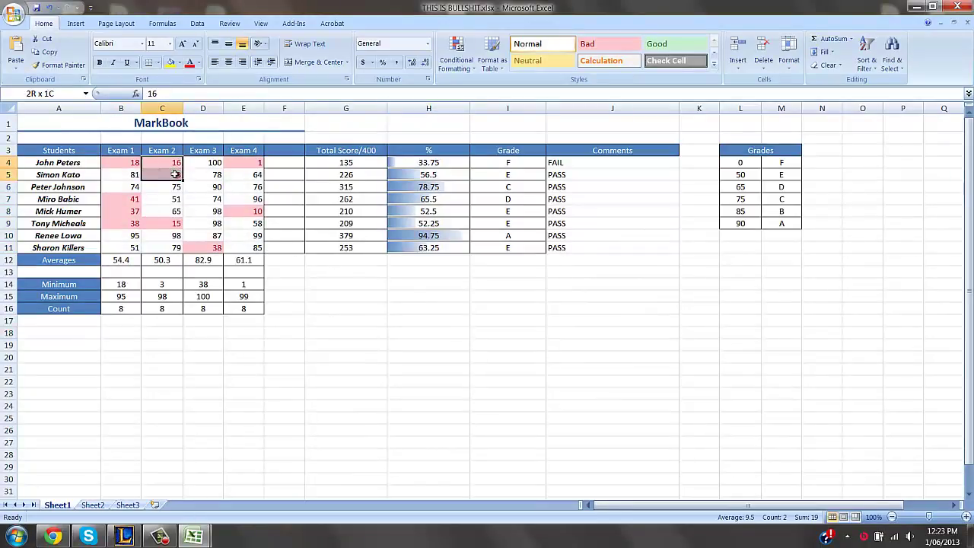
pyautogui.click(131, 164)
pyautogui.click(132, 208)
pyautogui.click(213, 232)
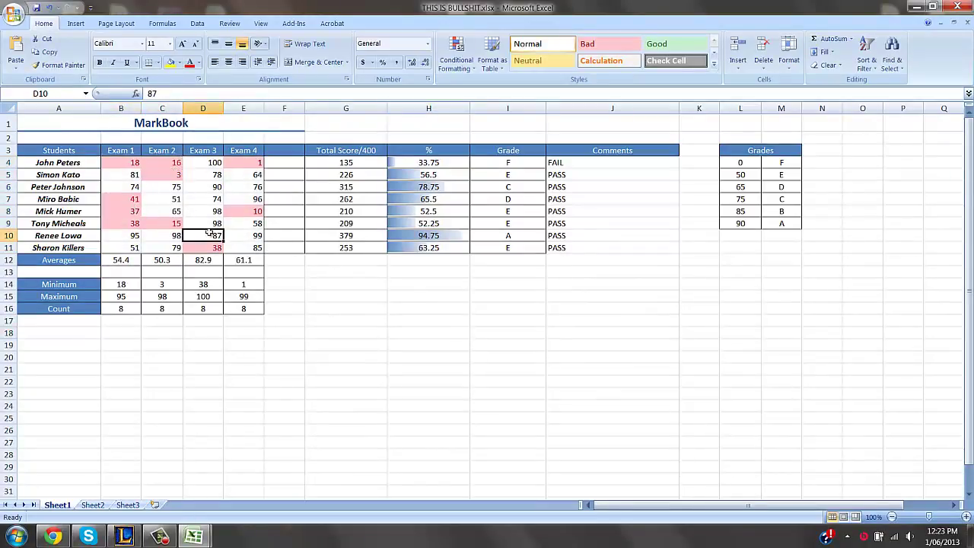
# Add a conditional formatting rule to B4:E11 that shows scores greater than 50 in Green Fill with Dark Green Text
pyautogui.click(116, 164)
pyautogui.moveTo(193, 200); pyautogui.dragTo(255, 248)
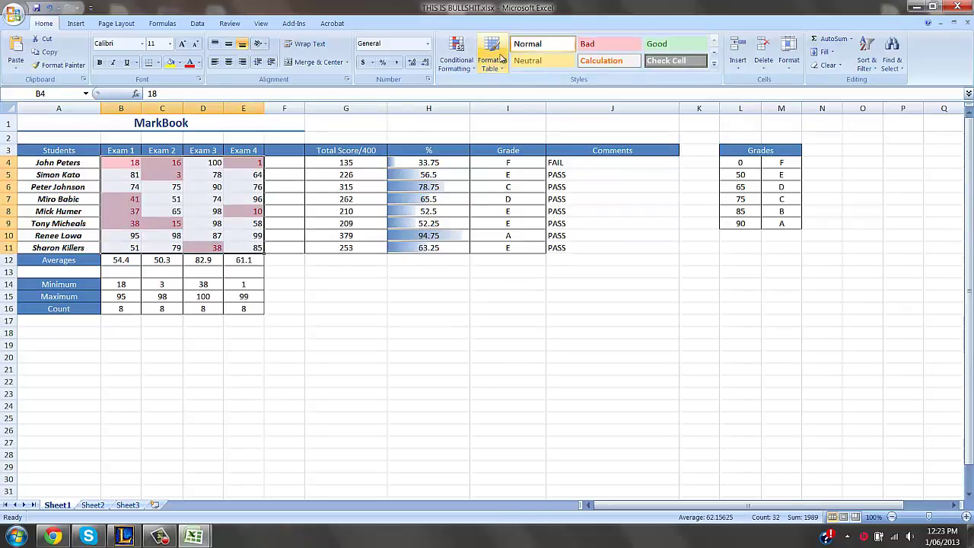
pyautogui.click(451, 53)
pyautogui.moveTo(508, 90)
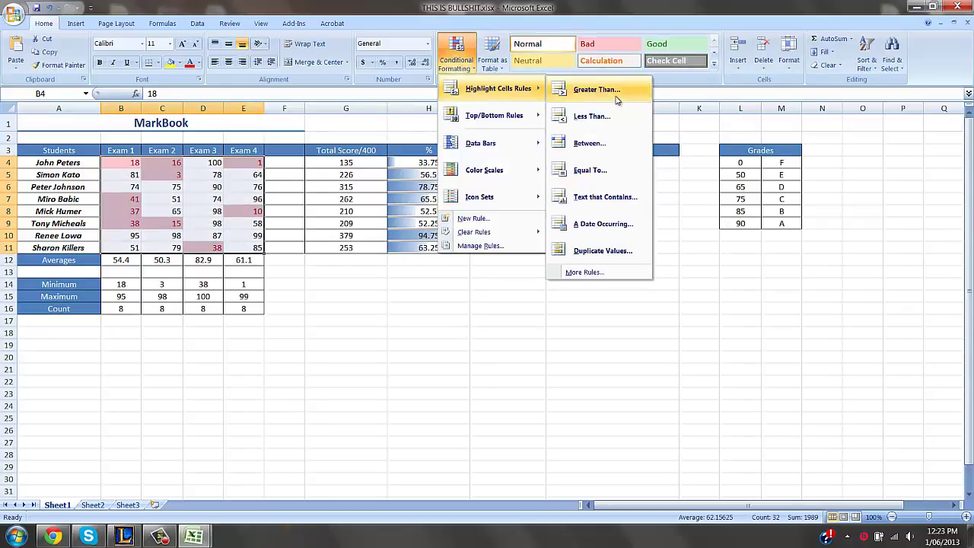
pyautogui.click(617, 96)
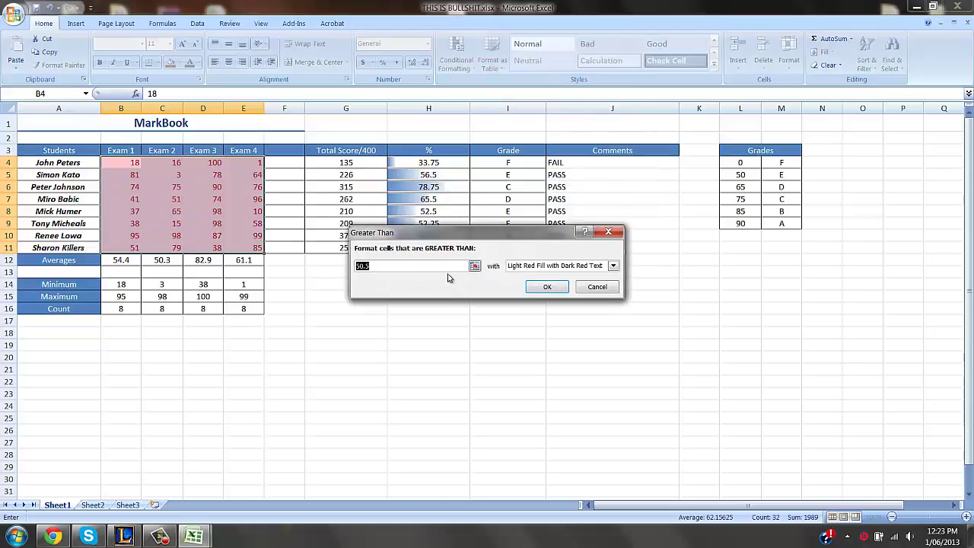
pyautogui.click(589, 268)
pyautogui.click(556, 285)
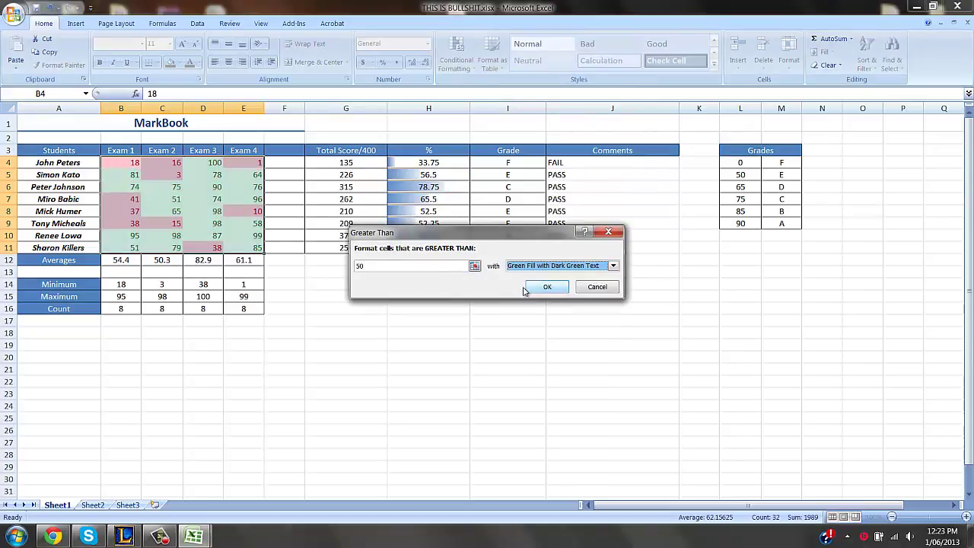
pyautogui.click(547, 286)
pyautogui.click(346, 307)
pyautogui.click(190, 199)
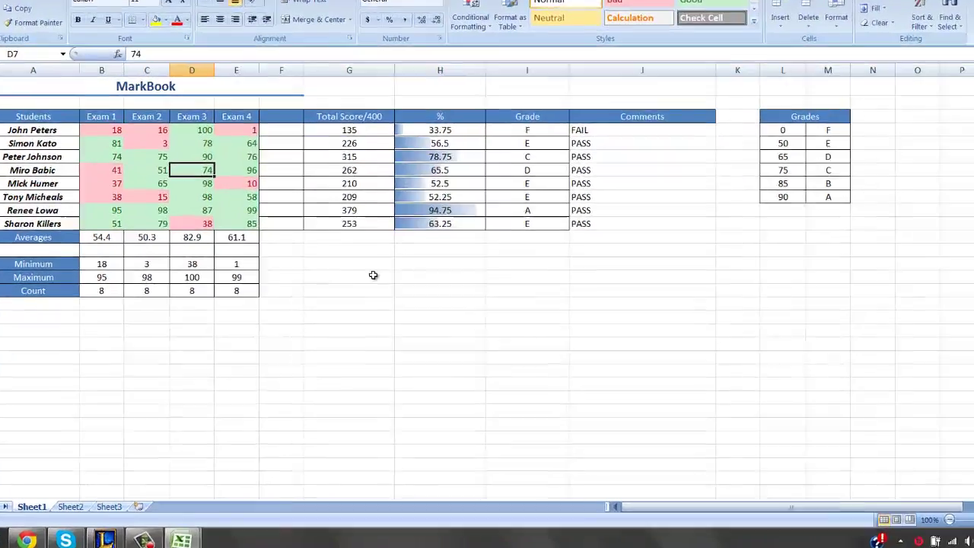
pyautogui.click(373, 332)
pyautogui.click(507, 357)
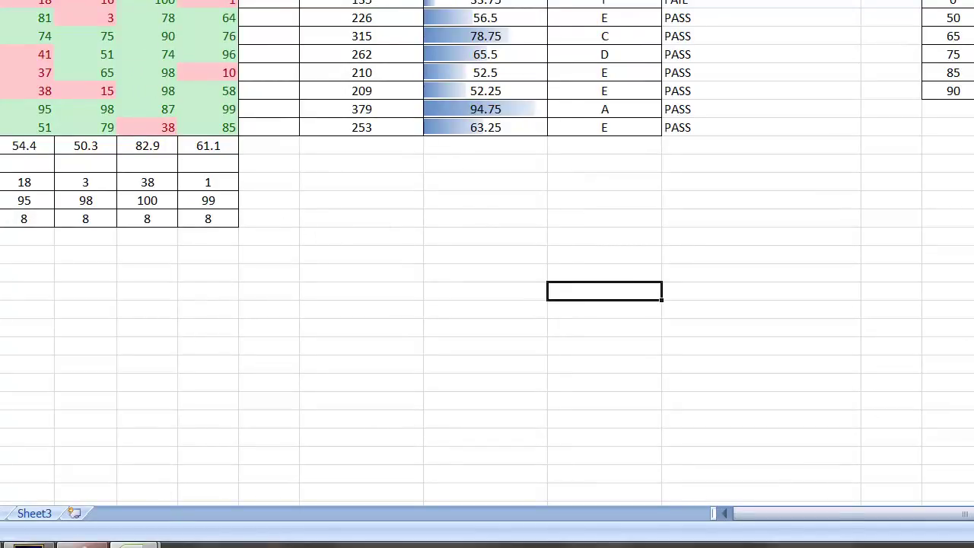
pyautogui.click(82, 545)
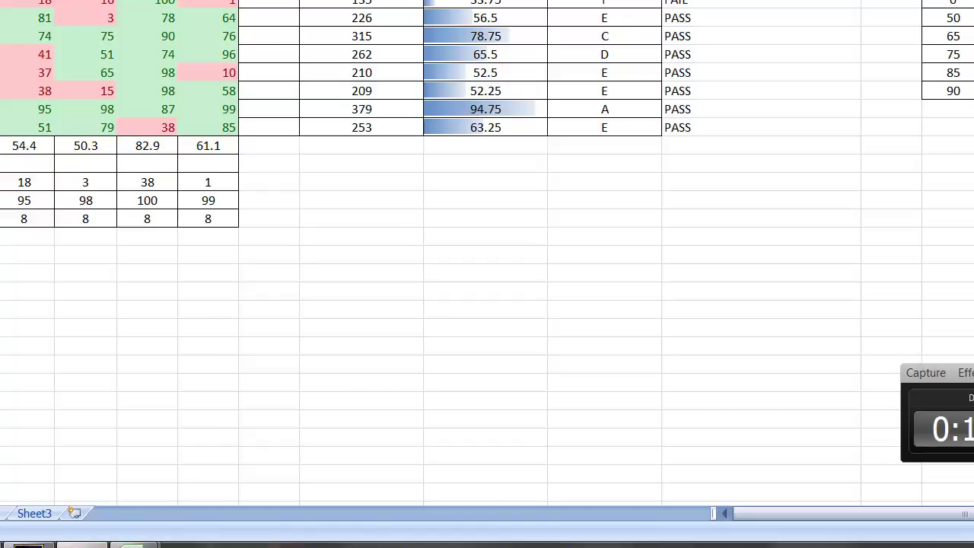